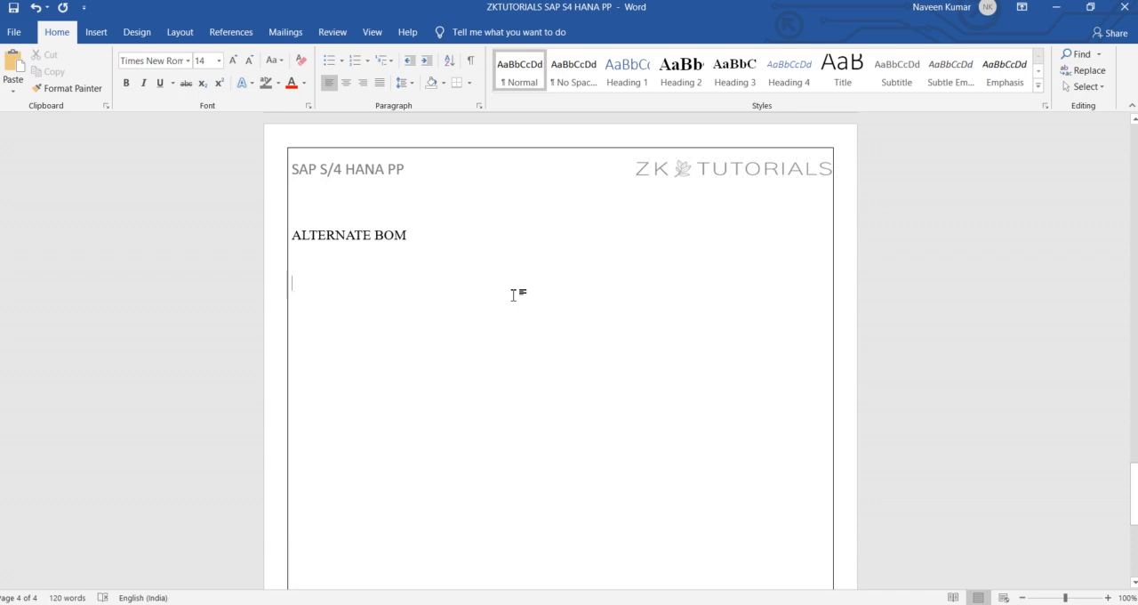
Step: Add the line "BMW BLACK COLOUR" below the ALTERNATE BOM heading
{"action": "type", "text": "BMW"}
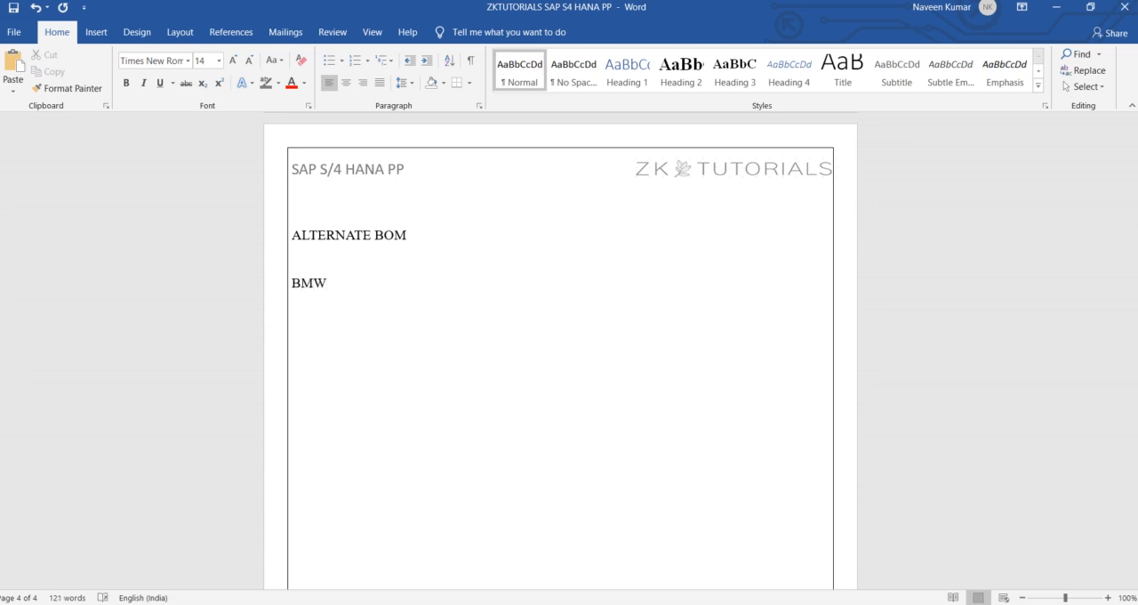
{"action": "type", "text": " BLACK COLOUR"}
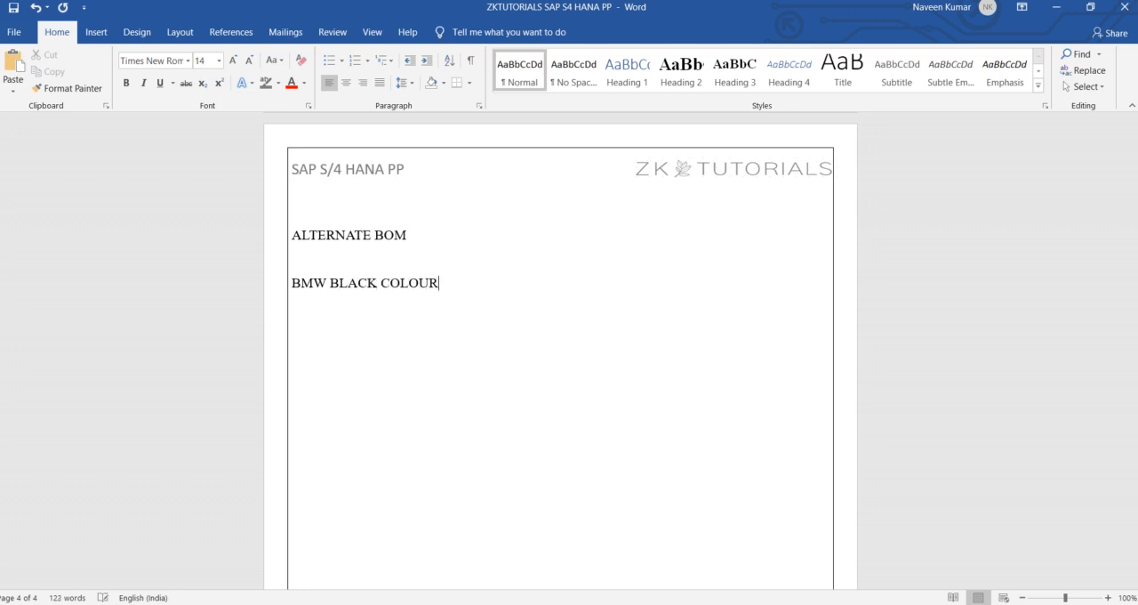
Step: Make the ALTERNATE BOM heading bold and underlined
{"action": "left_click", "coordinate": [294, 238]}
{"action": "left_click", "coordinate": [456, 238], "text": "shift"}
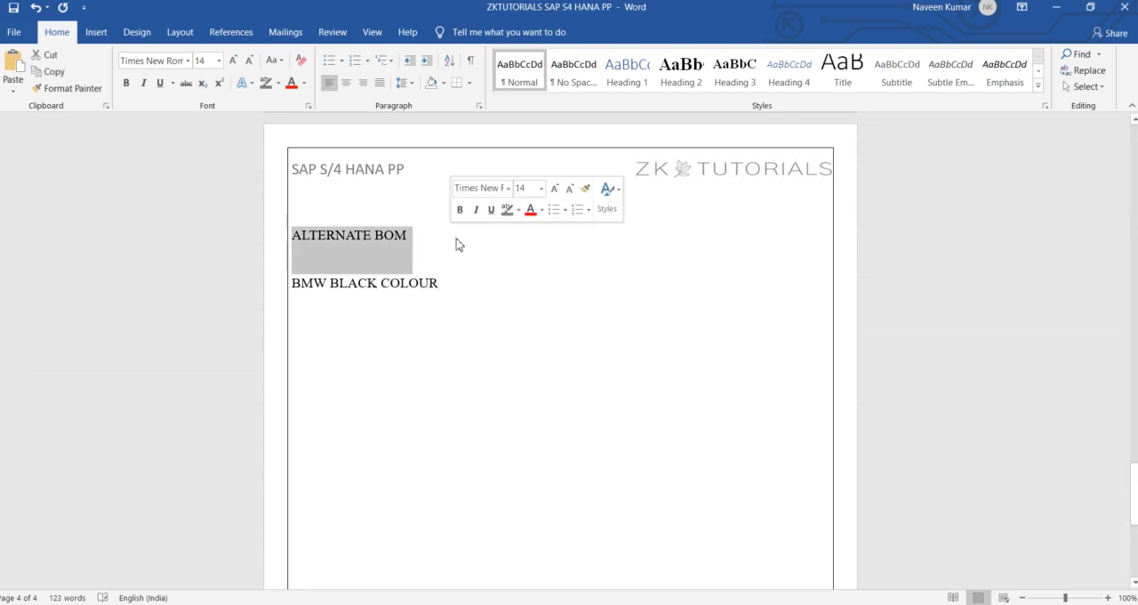
{"action": "left_click", "coordinate": [126, 82]}
{"action": "left_click", "coordinate": [160, 83]}
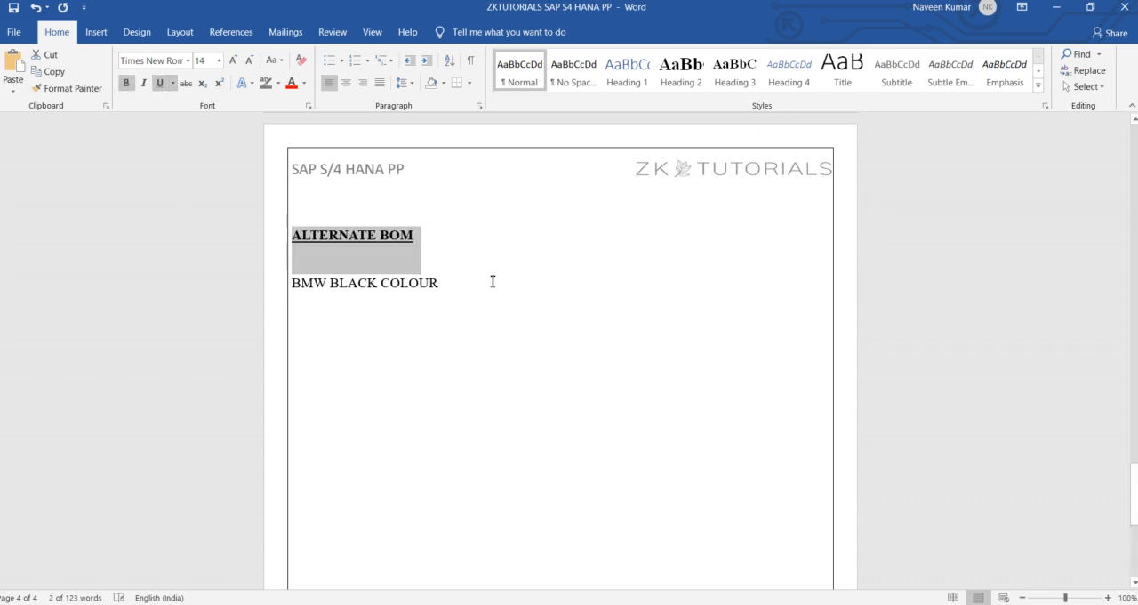
Step: Append "– BOM 1" to the BMW BLACK COLOUR line
{"action": "left_click", "coordinate": [471, 283]}
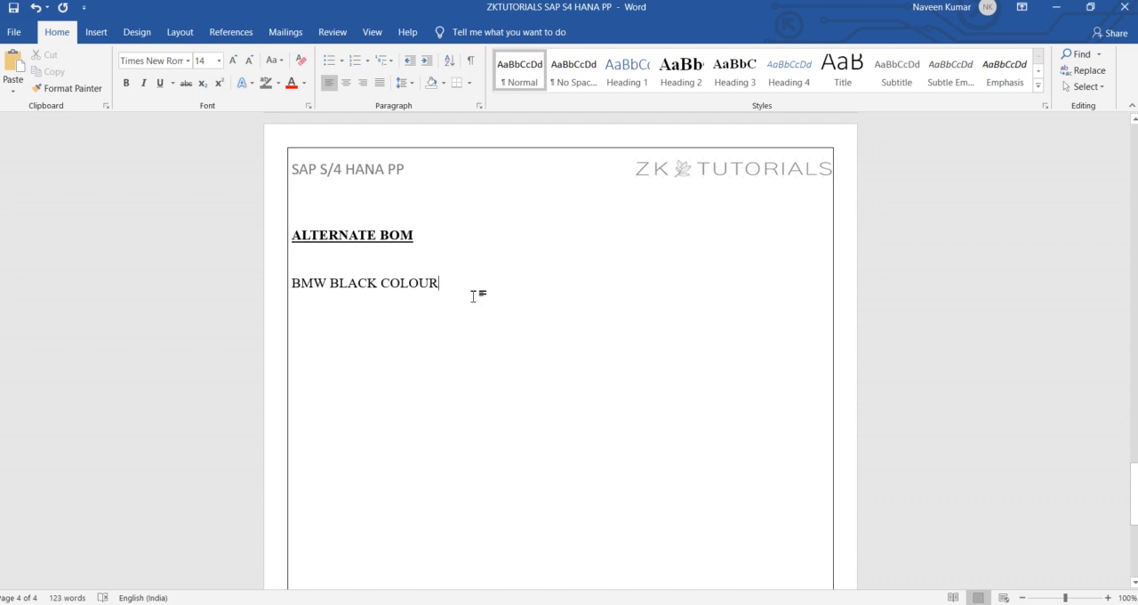
{"action": "type", "text": "- BOM "}
{"action": "type", "text": "1"}
{"action": "type", "text": "BM"}
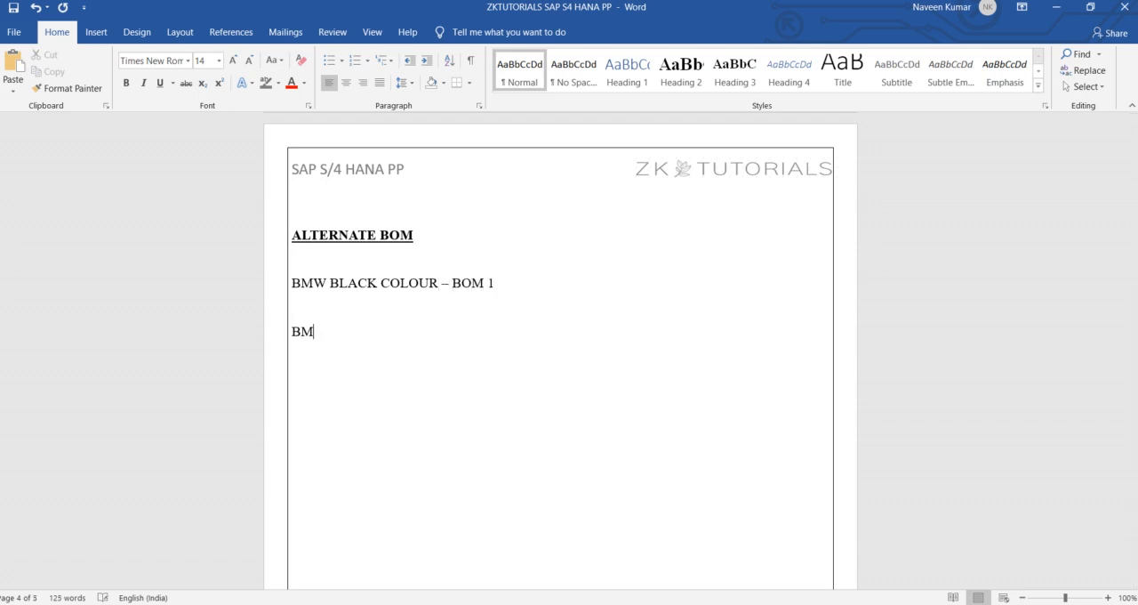
{"action": "type", "text": "W GREY COLOUR -- "}
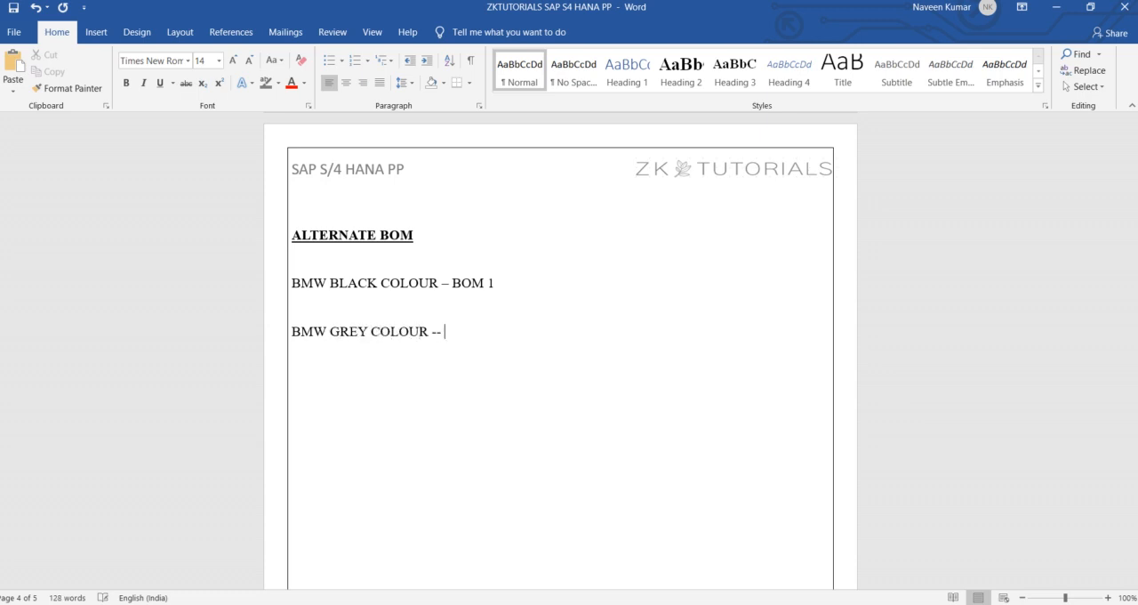
{"action": "type", "text": "BOM 1"}
Step: Add the line "BMW GREY COLOUR – BOM 2" below the black colour line
{"action": "key", "text": "BackSpace"}
{"action": "type", "text": "2"}
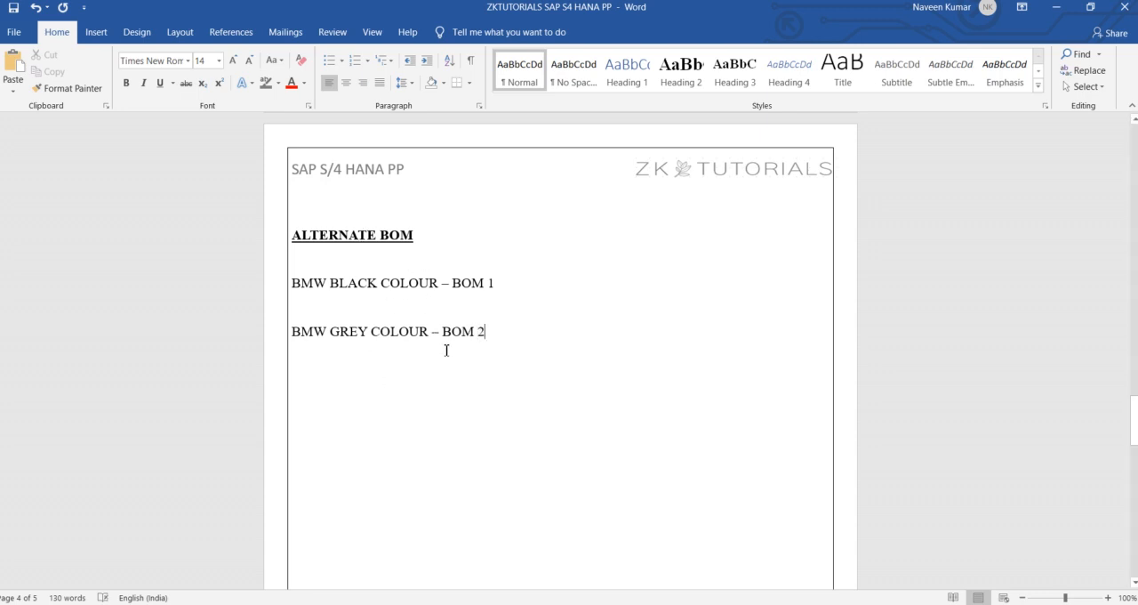
Step: Add the line "BMW ENGINE 1500CC – BOM 3" below the grey colour line
{"action": "key", "text": "Return"}
{"action": "key", "text": "Return"}
{"action": "type", "text": "BMW ENG"}
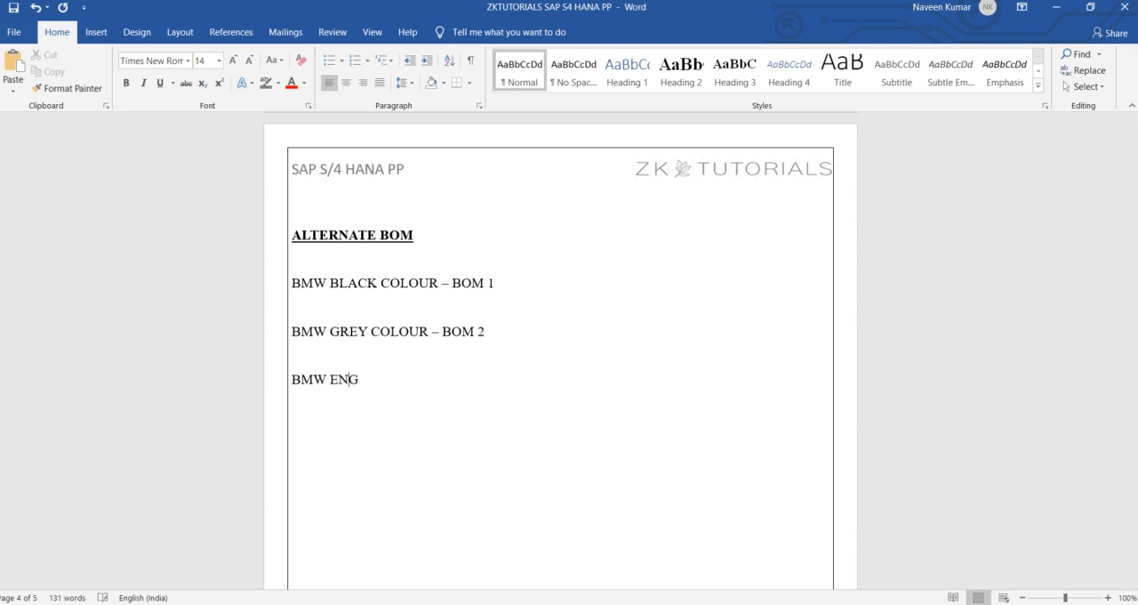
{"action": "type", "text": "INE 1500CC -- BOM"}
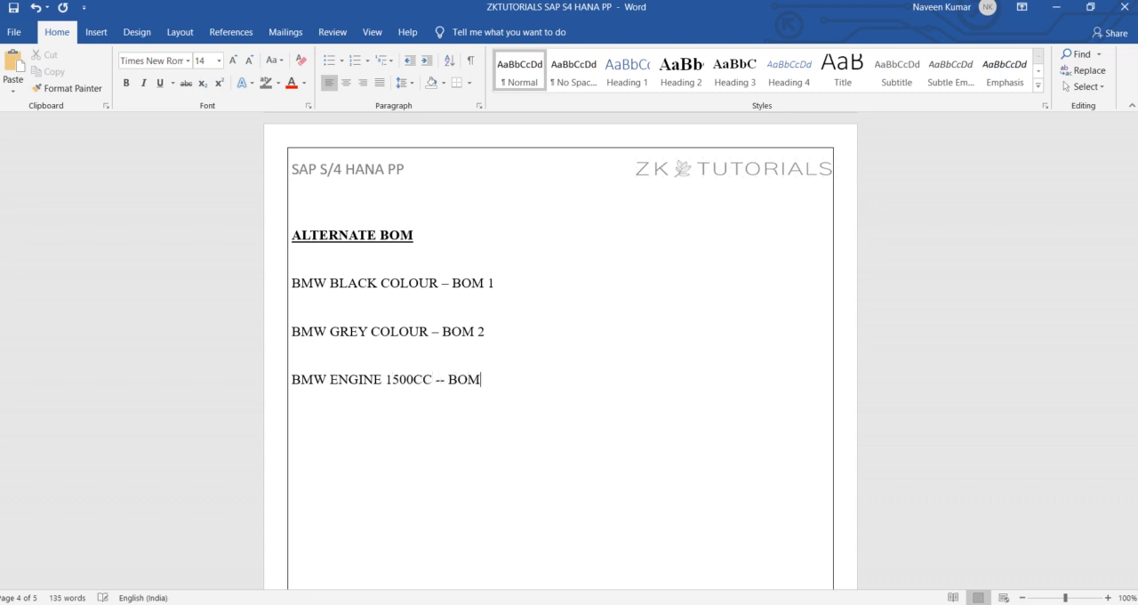
{"action": "type", "text": " 3"}
Step: Switch to SAP and start transaction CS02 for changing a material BOM
{"action": "key", "text": "alt+Tab"}
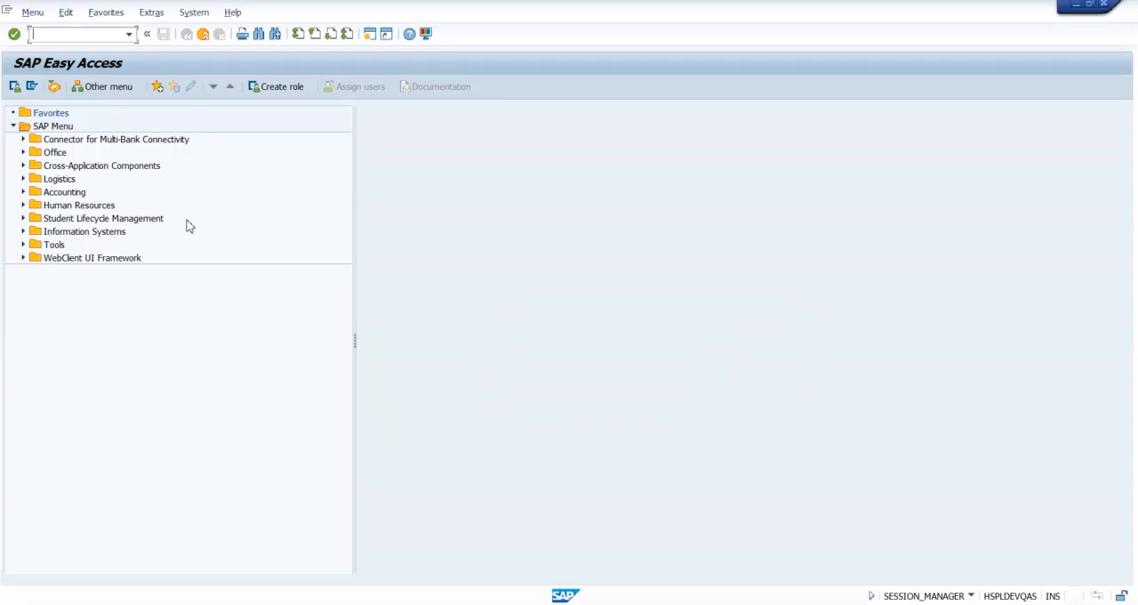
{"action": "type", "text": "CS02"}
{"action": "key", "text": "Return"}
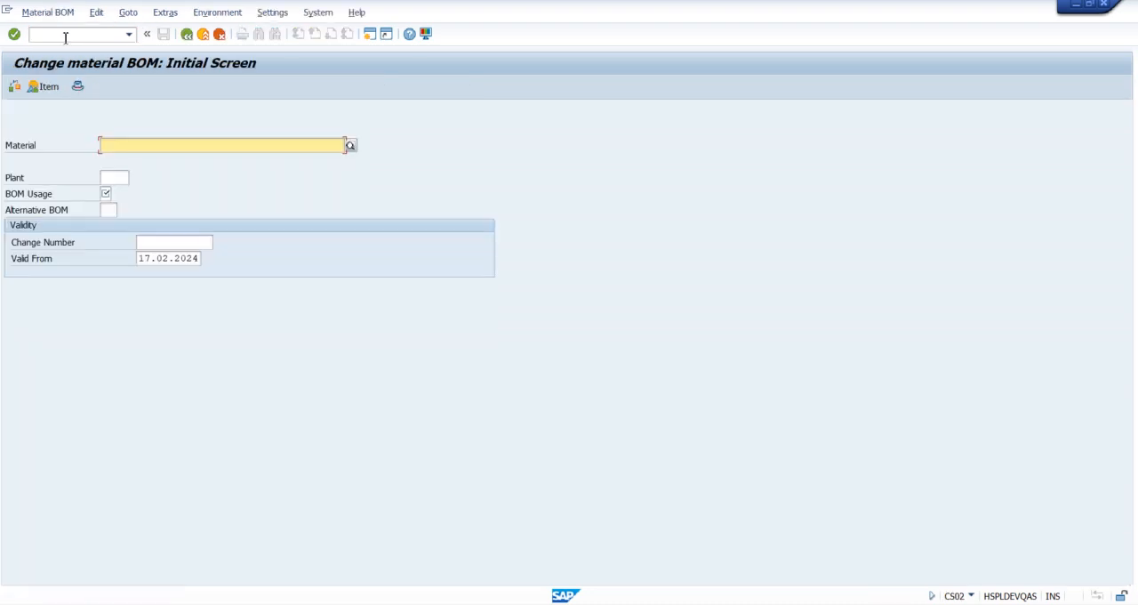
Step: Request the BOM of material 301483 in plant 1000 with BOM usage 1, and go to the Change Number field
{"action": "key", "text": "Down"}
{"action": "key", "text": "Return"}
{"action": "key", "text": "Tab"}
{"action": "key", "text": "Down"}
{"action": "key", "text": "Down"}
{"action": "key", "text": "Return"}
{"action": "key", "text": "Tab"}
{"action": "type", "text": "1"}
{"action": "key", "text": "Return"}
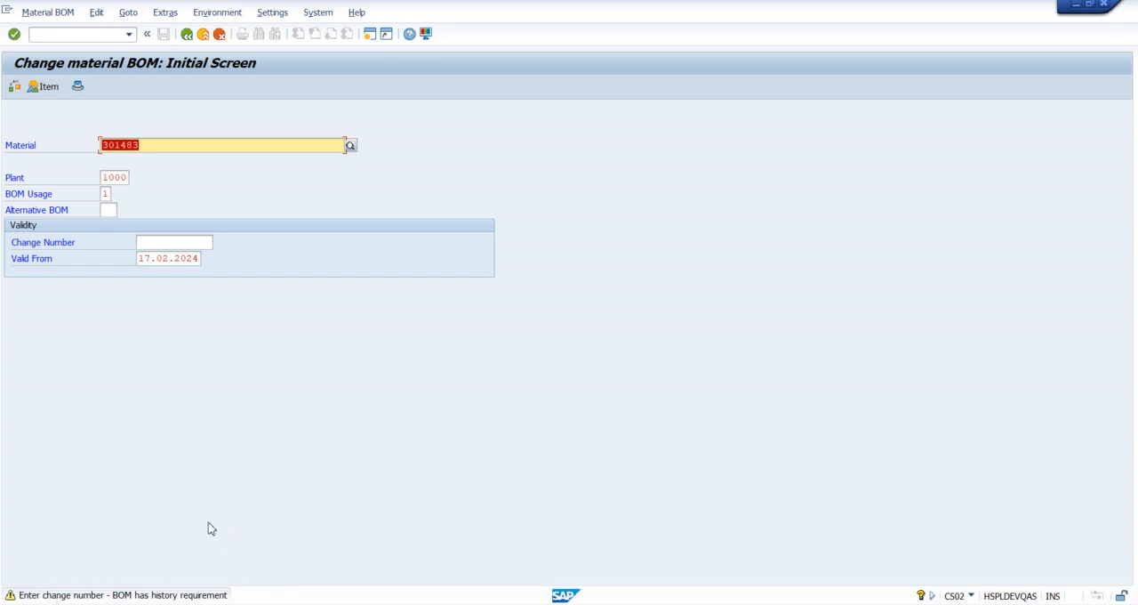
{"action": "left_click_drag", "start_coordinate": [12, 247], "coordinate": [78, 247]}
{"action": "left_click", "coordinate": [147, 242]}
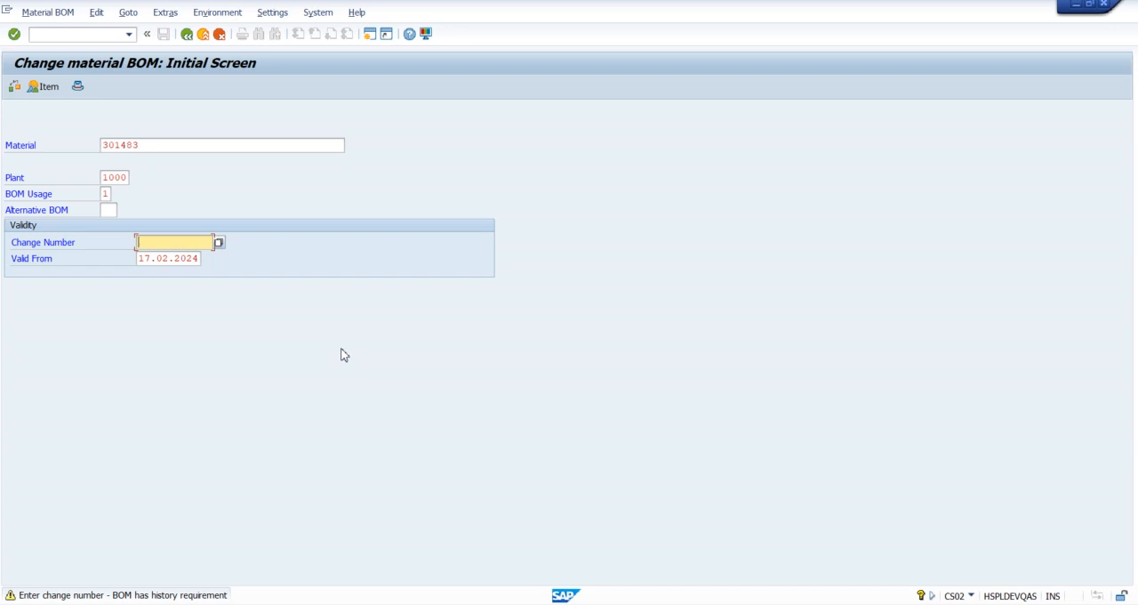
Step: Start transaction SPRO in a new session and display the SAP Reference IMG
{"action": "left_click", "coordinate": [368, 36]}
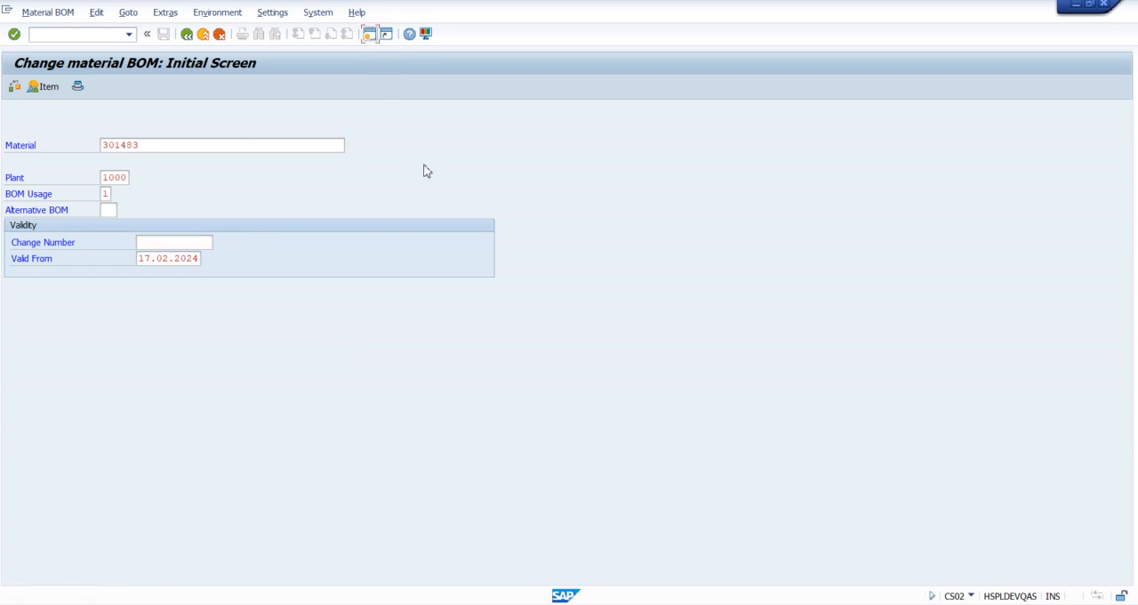
{"action": "type", "text": "SPRO"}
{"action": "key", "text": "Return"}
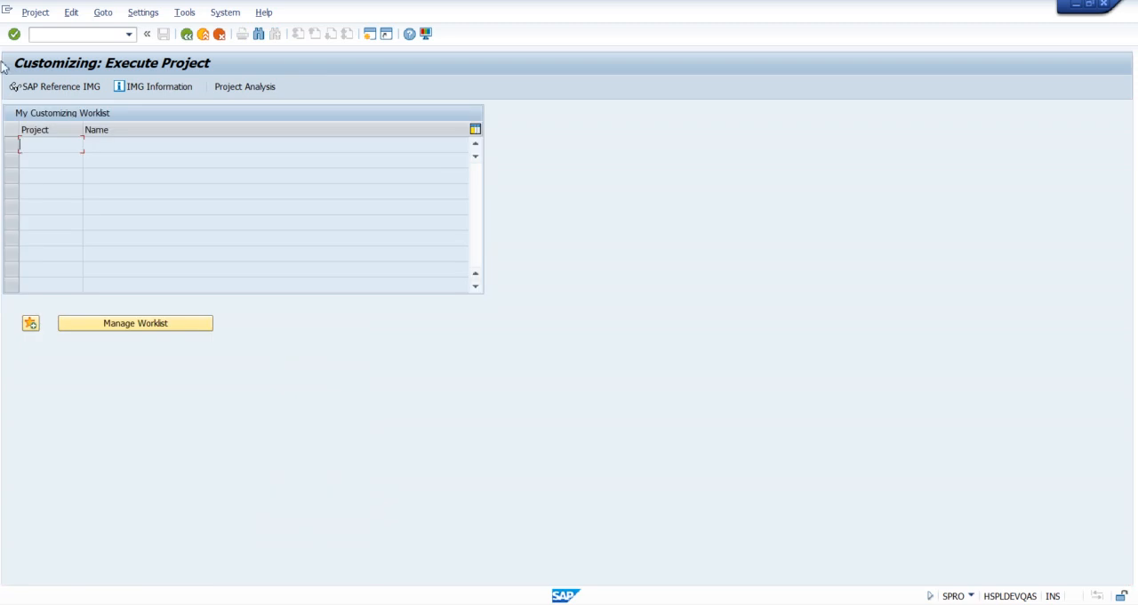
{"action": "left_click", "coordinate": [95, 89]}
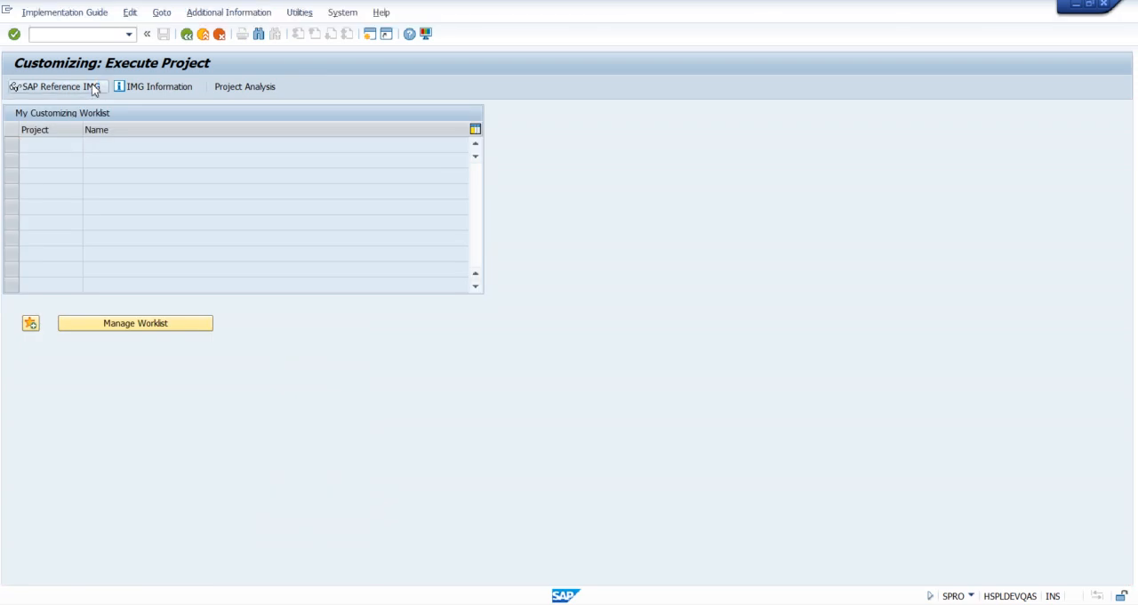
Step: Open Configure History Requirement for BOMs under Production, Basic Data, Bill of Material, General Data, and inspect the entry for usage 1, status 1
{"action": "scroll", "coordinate": [234, 303], "scroll_direction": "down", "scroll_amount": 4}
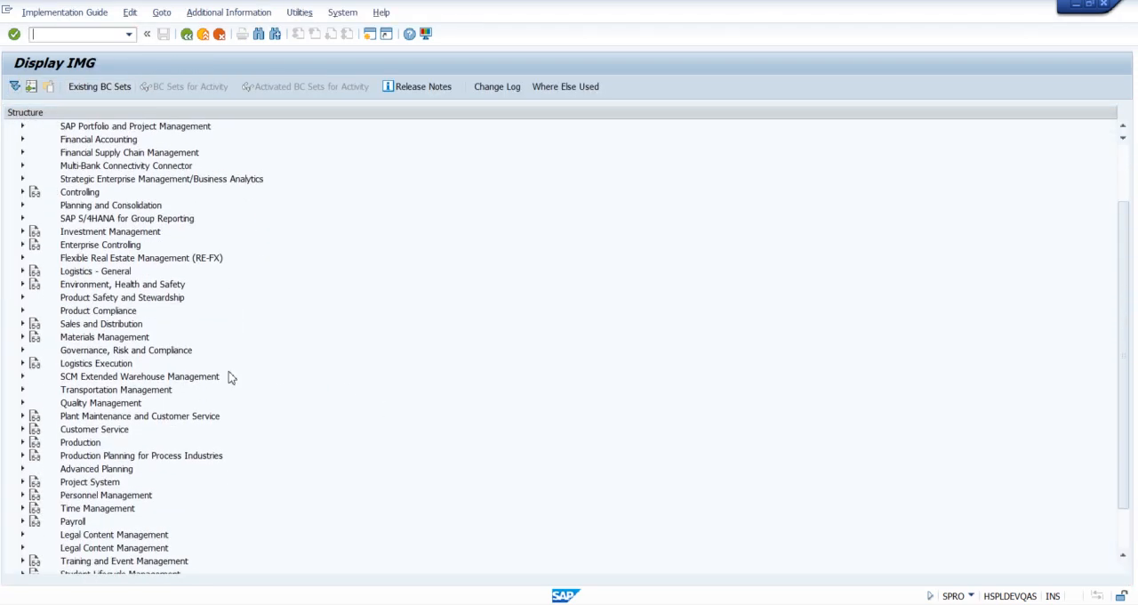
{"action": "left_click", "coordinate": [22, 390]}
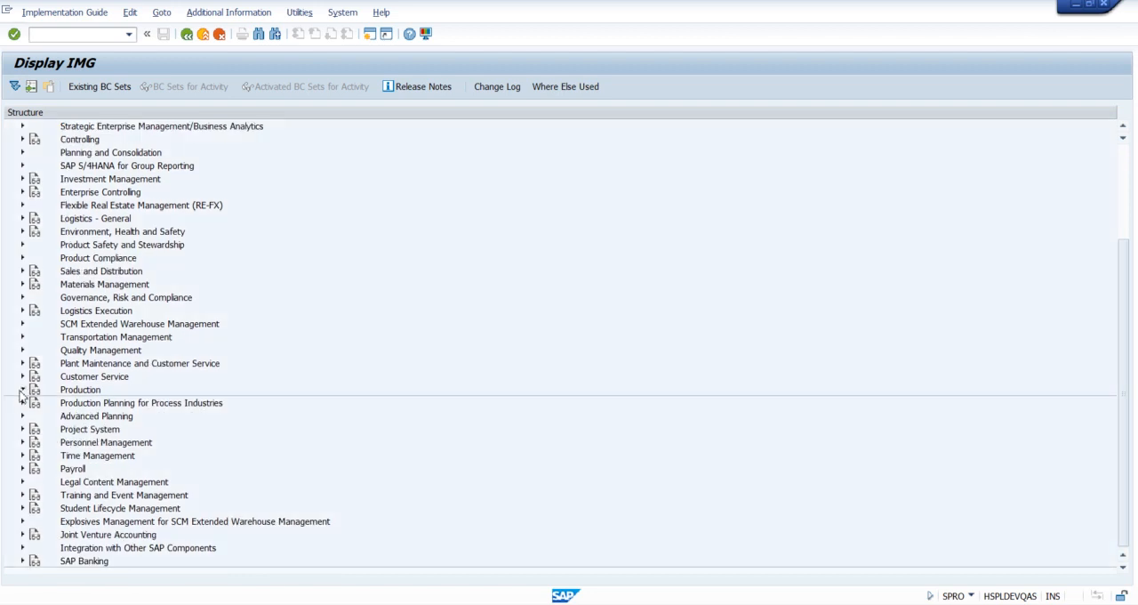
{"action": "left_click", "coordinate": [33, 403]}
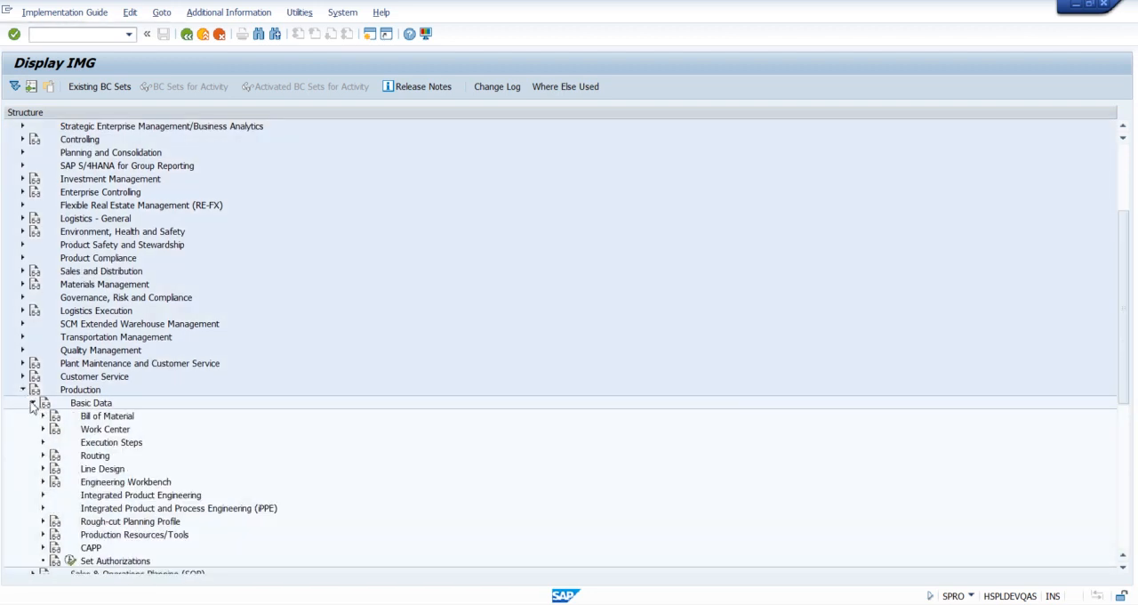
{"action": "left_click", "coordinate": [43, 415]}
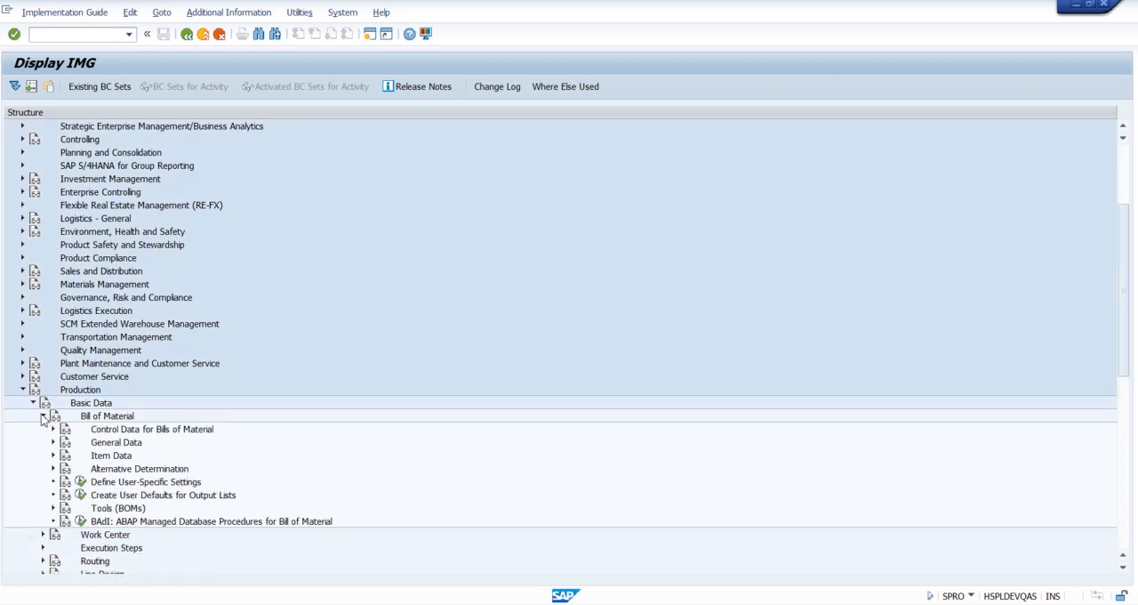
{"action": "scroll", "coordinate": [225, 340], "scroll_direction": "down", "scroll_amount": 2}
{"action": "scroll", "coordinate": [225, 340], "scroll_direction": "down", "scroll_amount": 2}
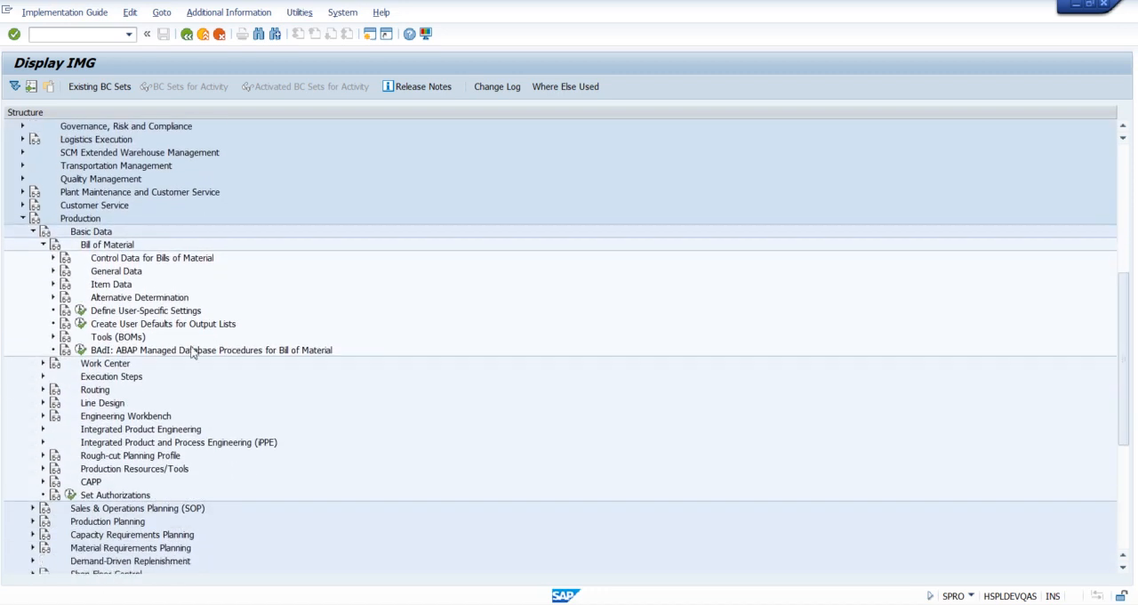
{"action": "left_click", "coordinate": [52, 270]}
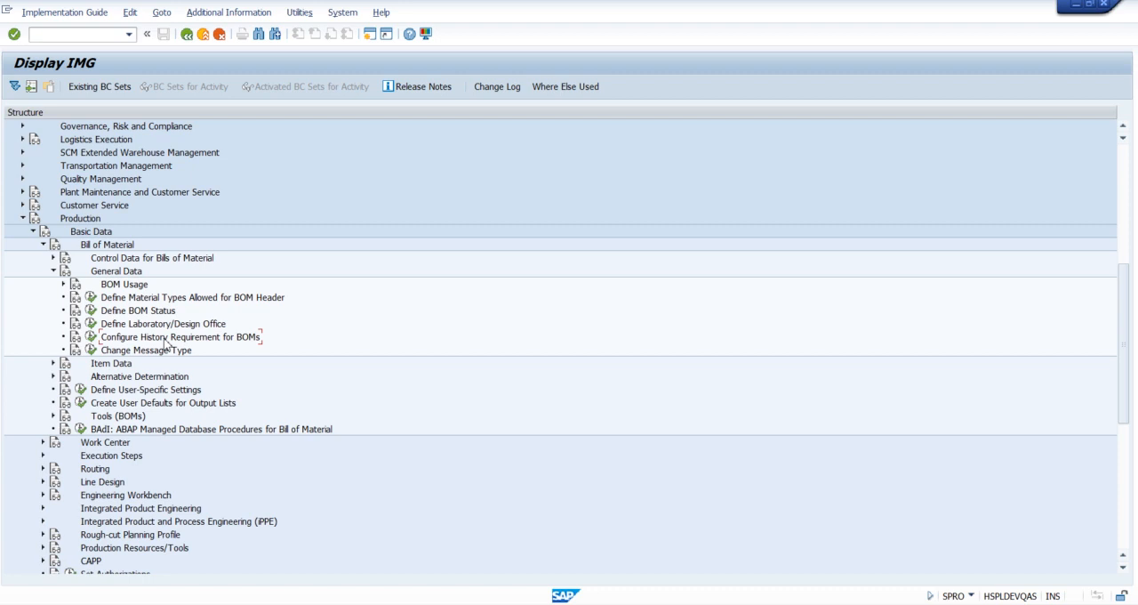
{"action": "left_click", "coordinate": [91, 337]}
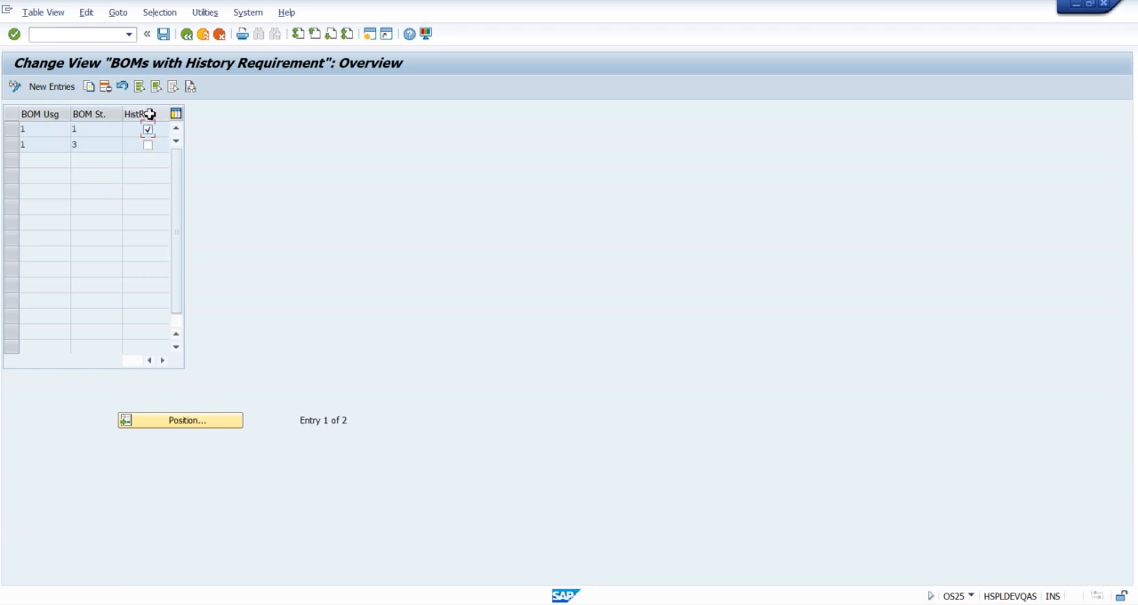
{"action": "left_click", "coordinate": [148, 129]}
{"action": "left_click", "coordinate": [93, 131]}
Step: Return to the CS02 session, open the BOM of material 301483 and display its header overview
{"action": "key", "text": "alt+Tab"}
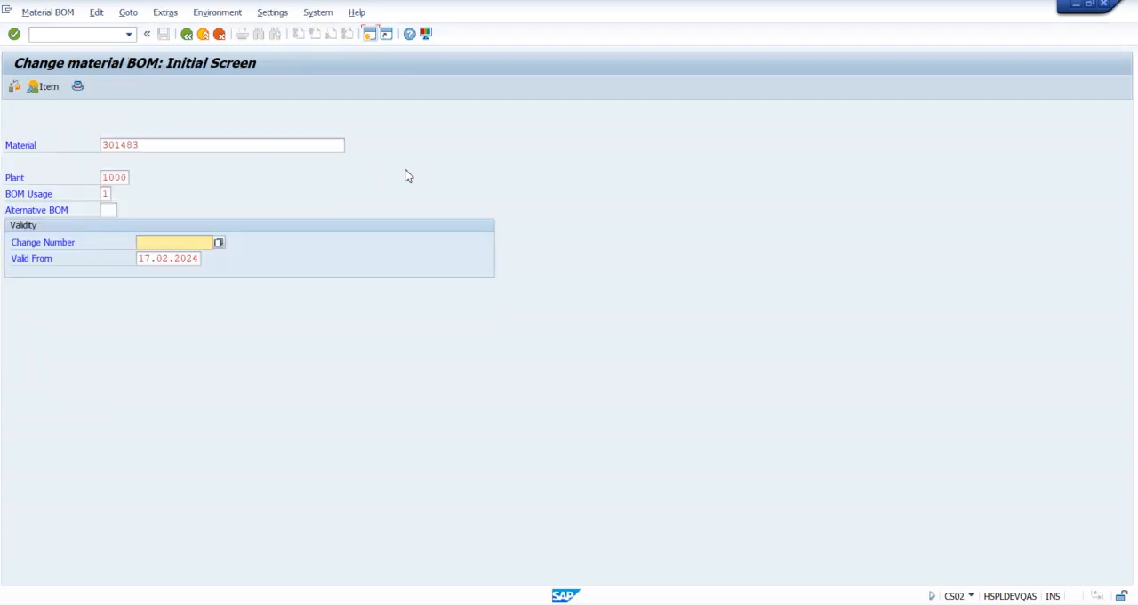
{"action": "key", "text": "Return"}
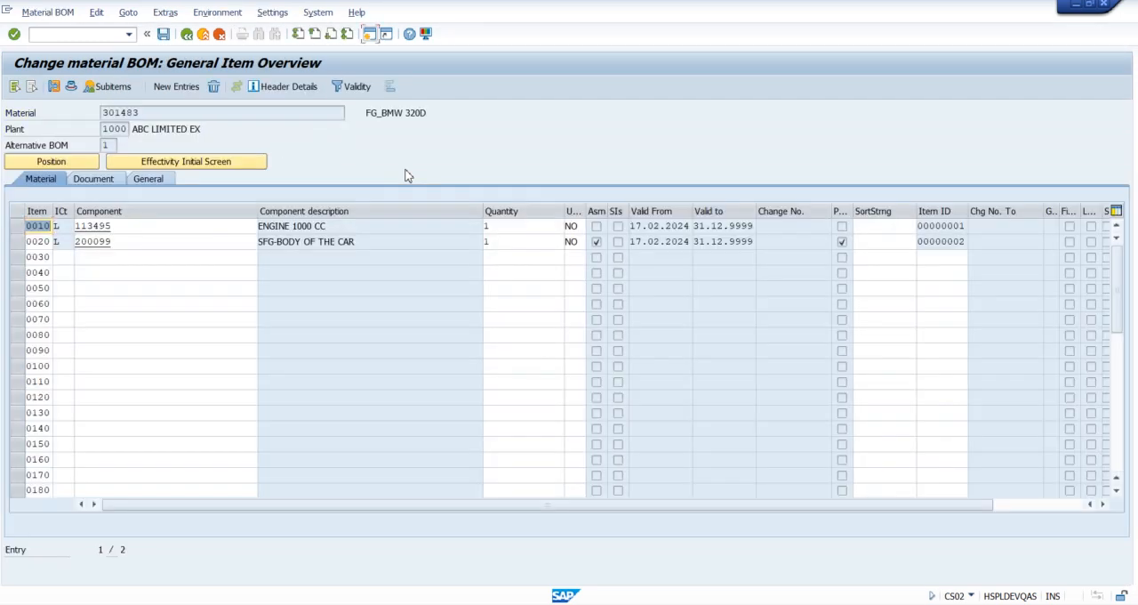
{"action": "left_click", "coordinate": [71, 89]}
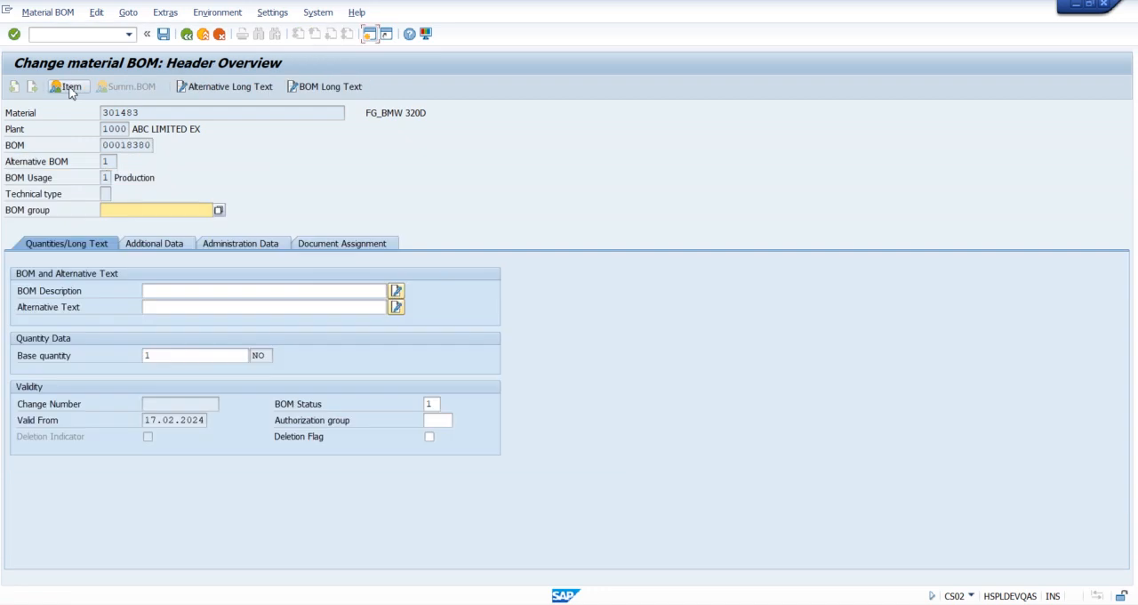
Step: Examine the possible BOM Status values and their descriptions, including Inactive and Active with history reqmt, and close the list without choosing one
{"action": "left_click_drag", "start_coordinate": [275, 404], "coordinate": [342, 406]}
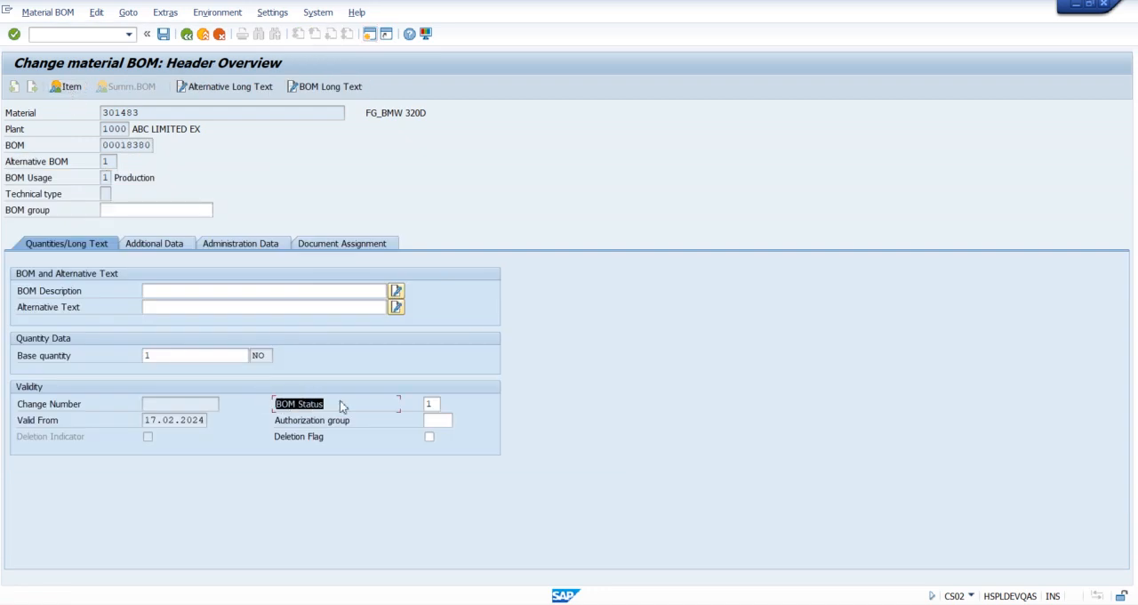
{"action": "left_click", "coordinate": [443, 405]}
{"action": "left_click", "coordinate": [443, 405]}
{"action": "left_click", "coordinate": [443, 404]}
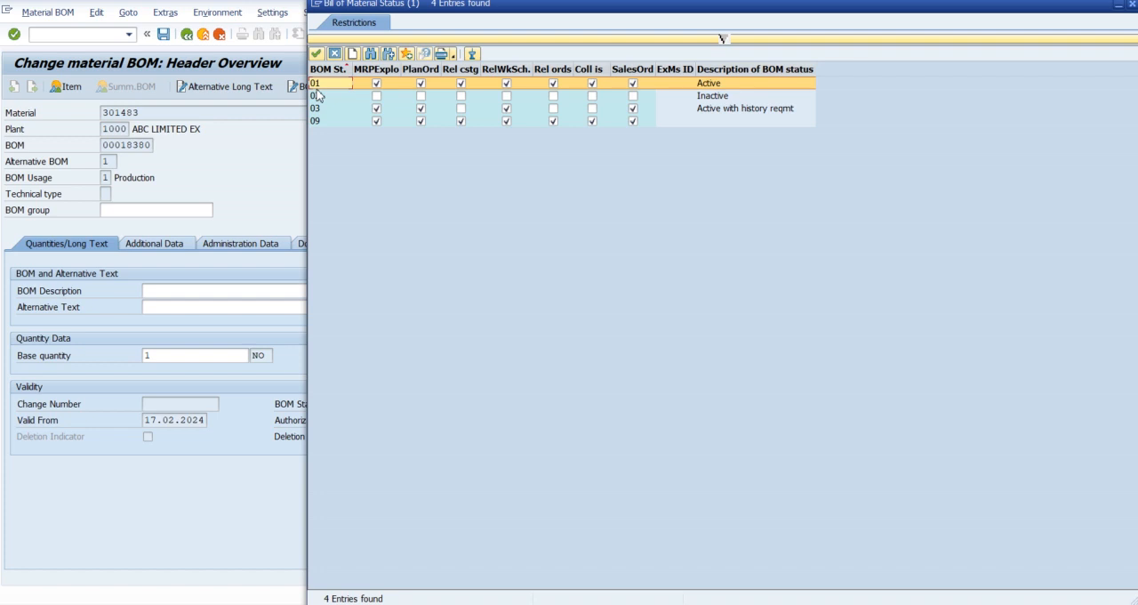
{"action": "left_click", "coordinate": [745, 83]}
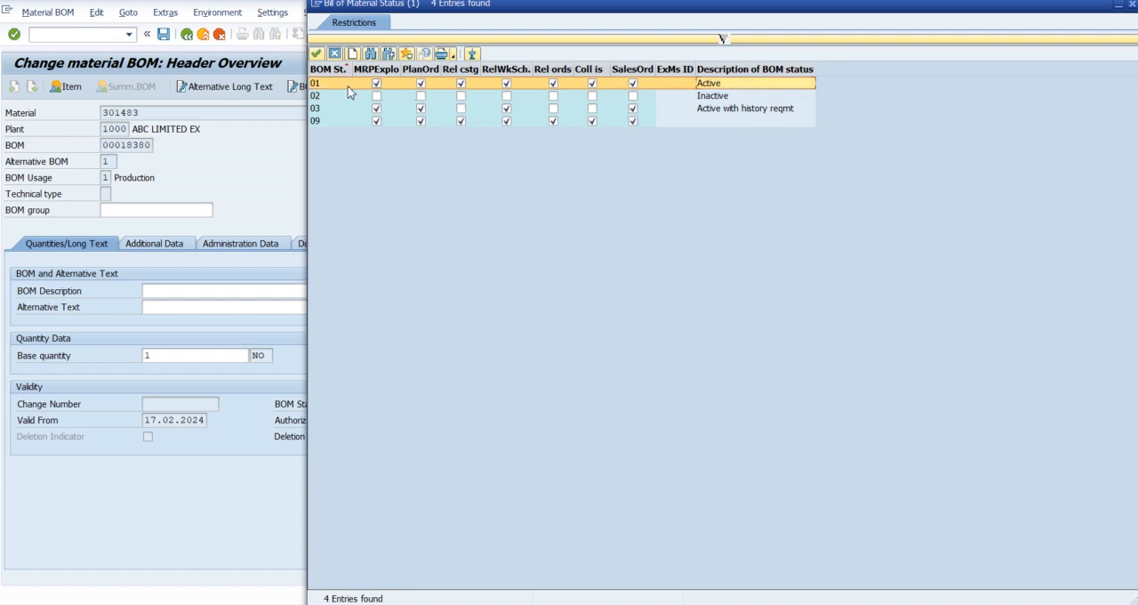
{"action": "left_click", "coordinate": [724, 97]}
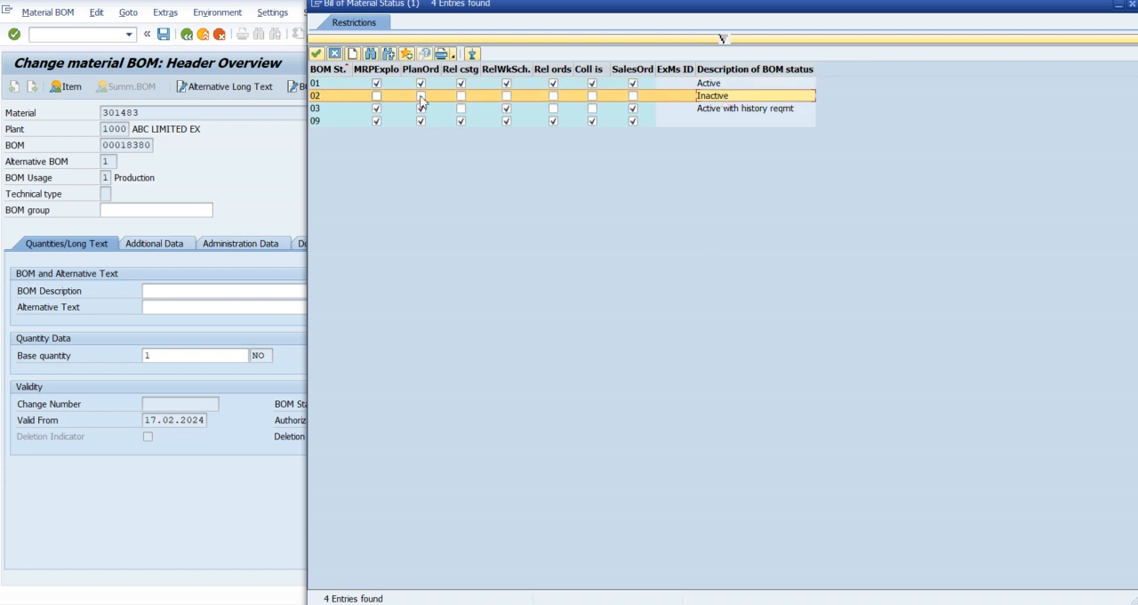
{"action": "left_click", "coordinate": [722, 111]}
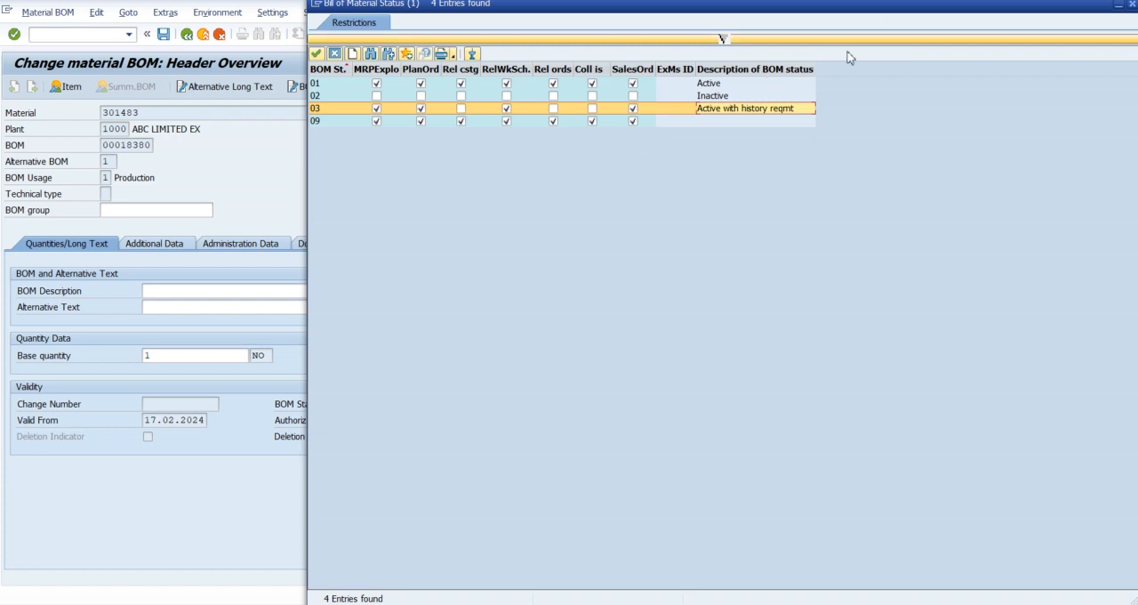
{"action": "left_click", "coordinate": [1132, 6]}
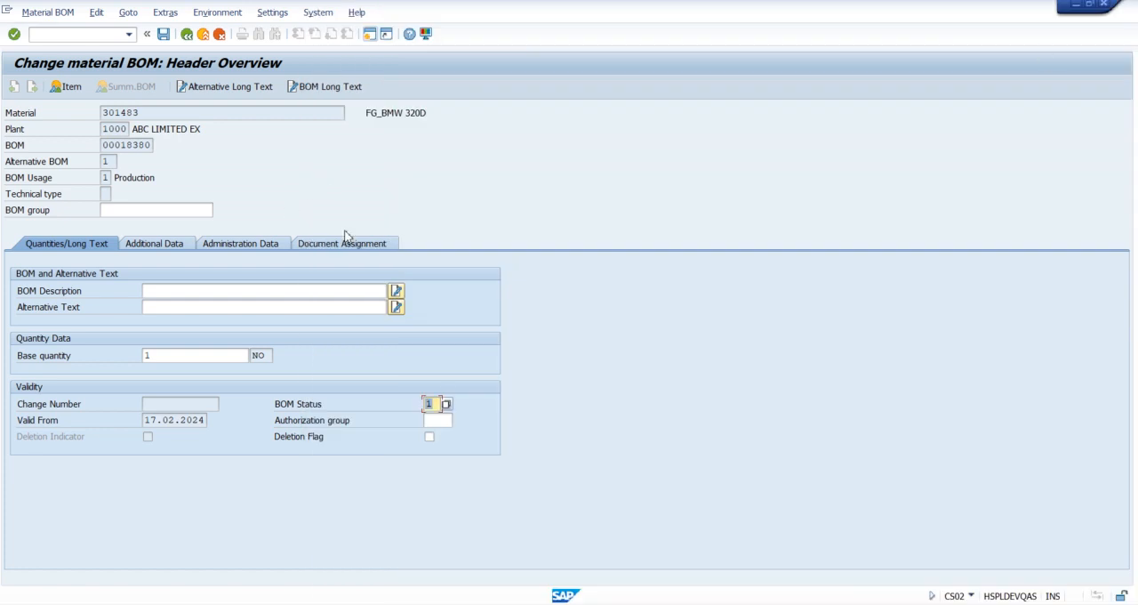
Step: Review the usage and status entries in the BOMs with History Requirement view, and return to the BOM header overview
{"action": "key", "text": "alt+Tab"}
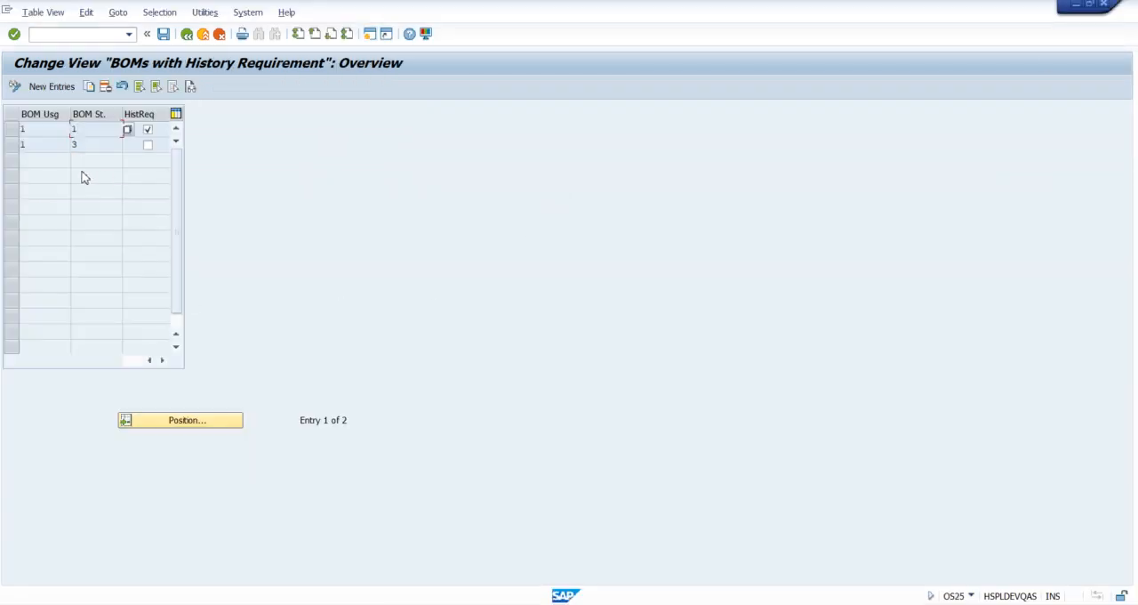
{"action": "left_click", "coordinate": [54, 134]}
{"action": "left_click", "coordinate": [98, 131]}
{"action": "left_click", "coordinate": [56, 146]}
{"action": "key", "text": "alt+Tab"}
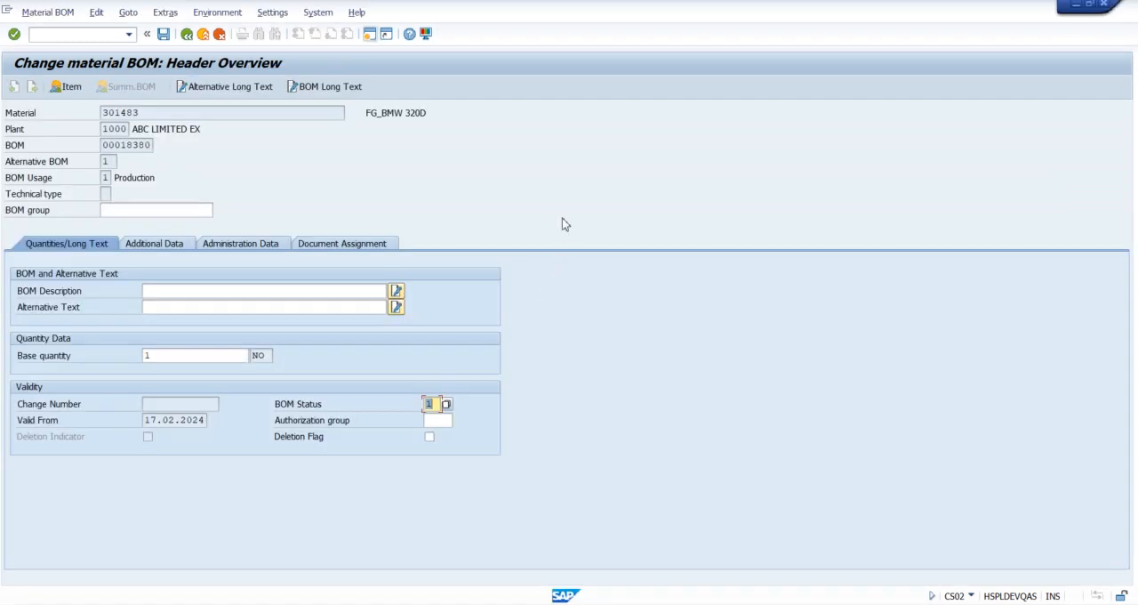
Step: Save the BOM header and open the item overview of material 301483's BOM in plant 1000, usage 1
{"action": "left_click", "coordinate": [164, 33]}
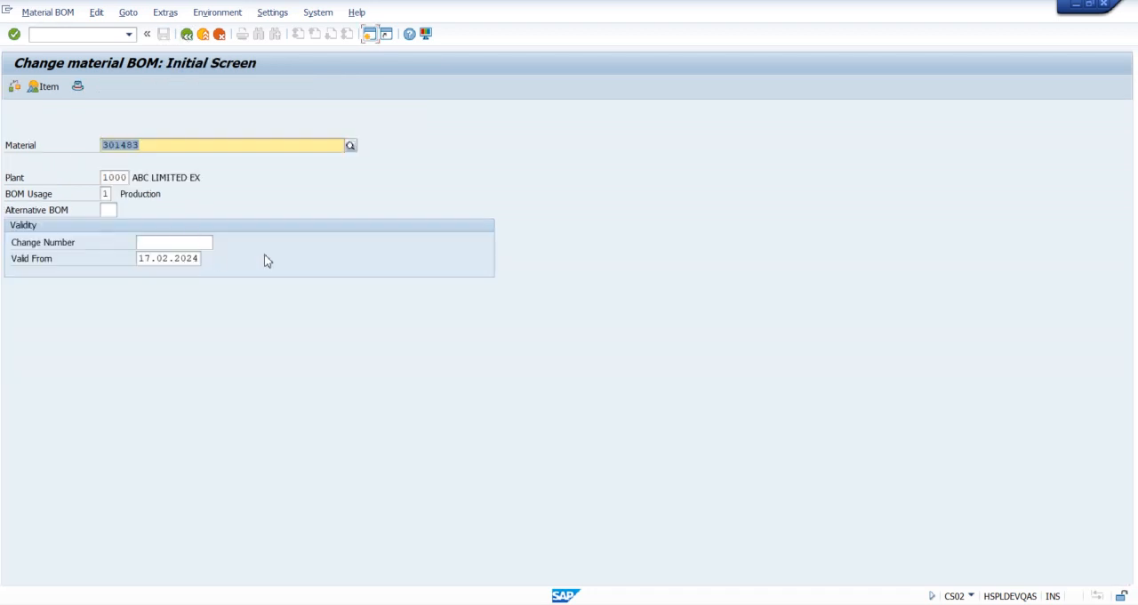
{"action": "key", "text": "Return"}
{"action": "key", "text": "Return"}
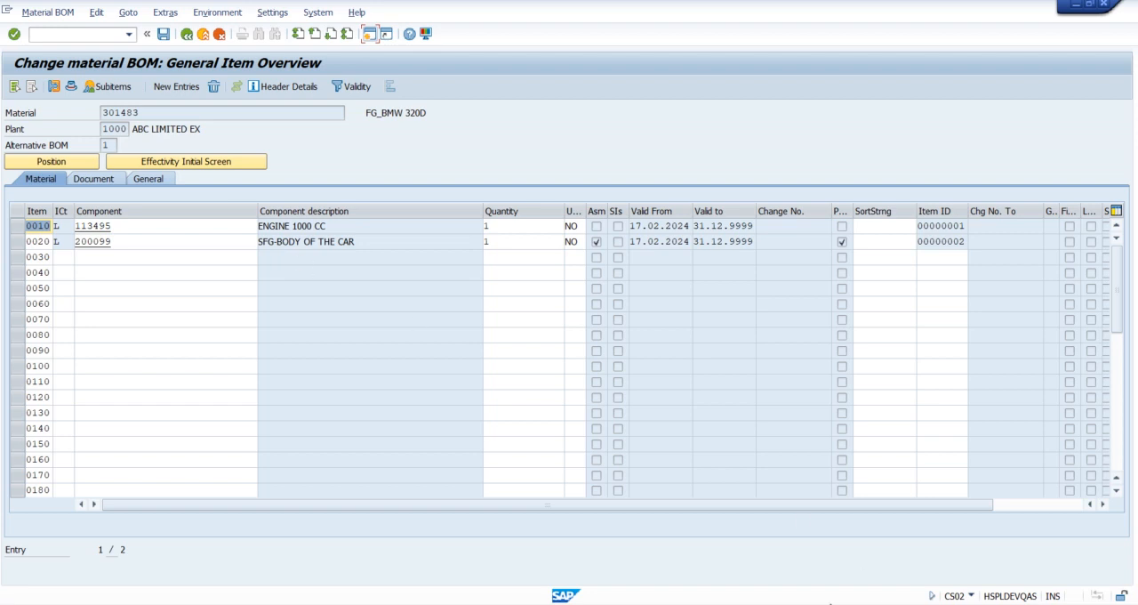
Step: Switch to Word to review the ALTERNATE BOM notes, return to SAP and highlight the material number of the BOM
{"action": "left_click", "coordinate": [849, 544]}
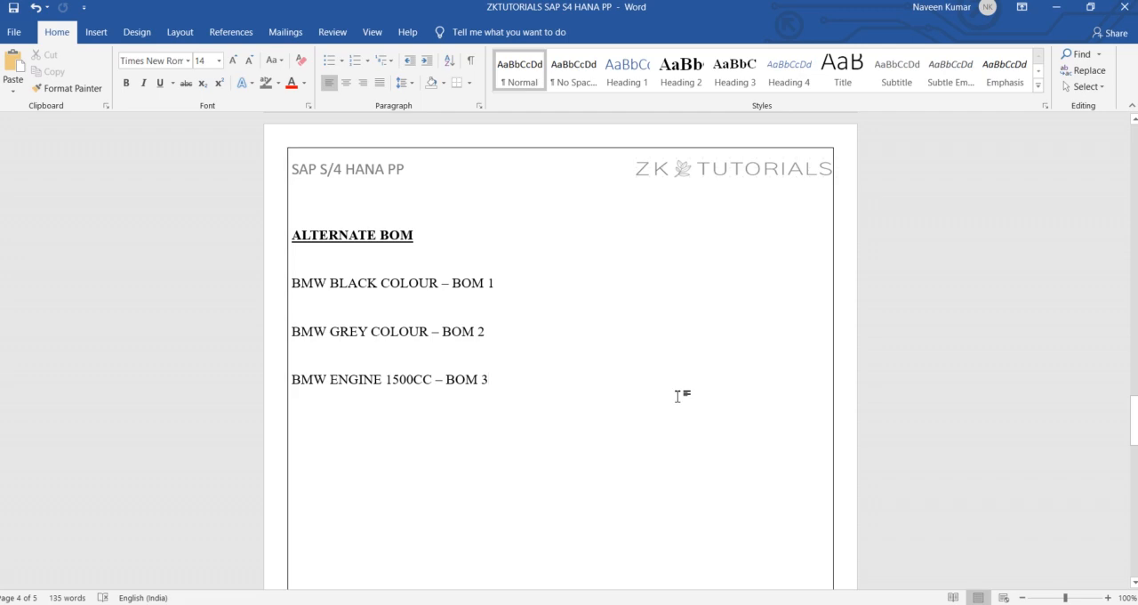
{"action": "key", "text": "alt+Tab"}
{"action": "left_click", "coordinate": [149, 113]}
{"action": "double_click", "coordinate": [149, 112]}
Step: Leave BOM change and use CS01 to start alternative BOM 2 for material 301483 in plant 1000 with usage 1
{"action": "left_click", "coordinate": [186, 33]}
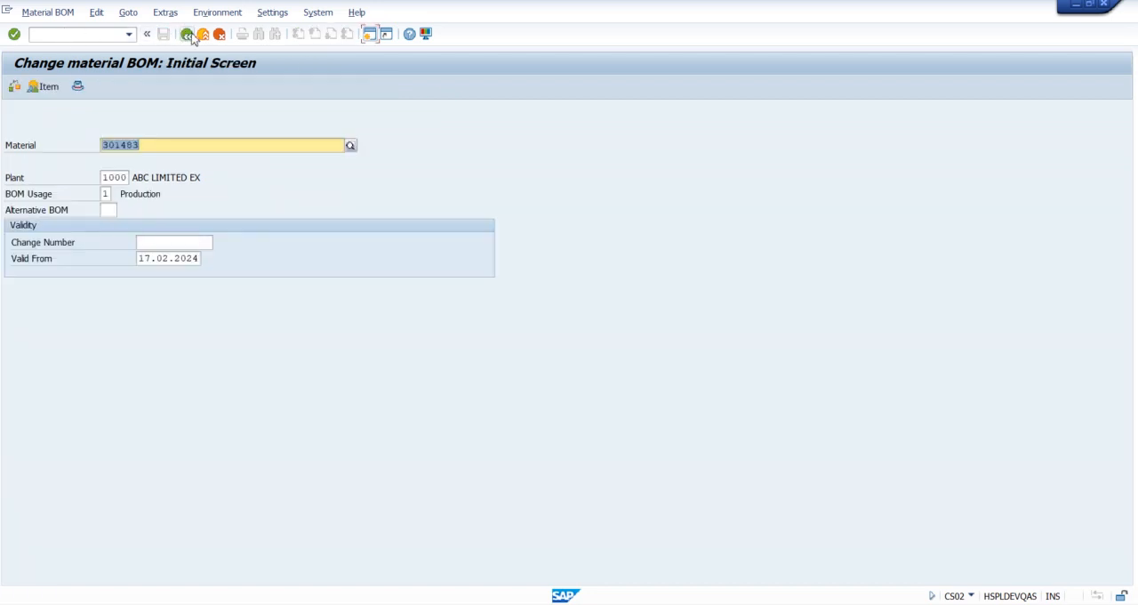
{"action": "left_click", "coordinate": [188, 35]}
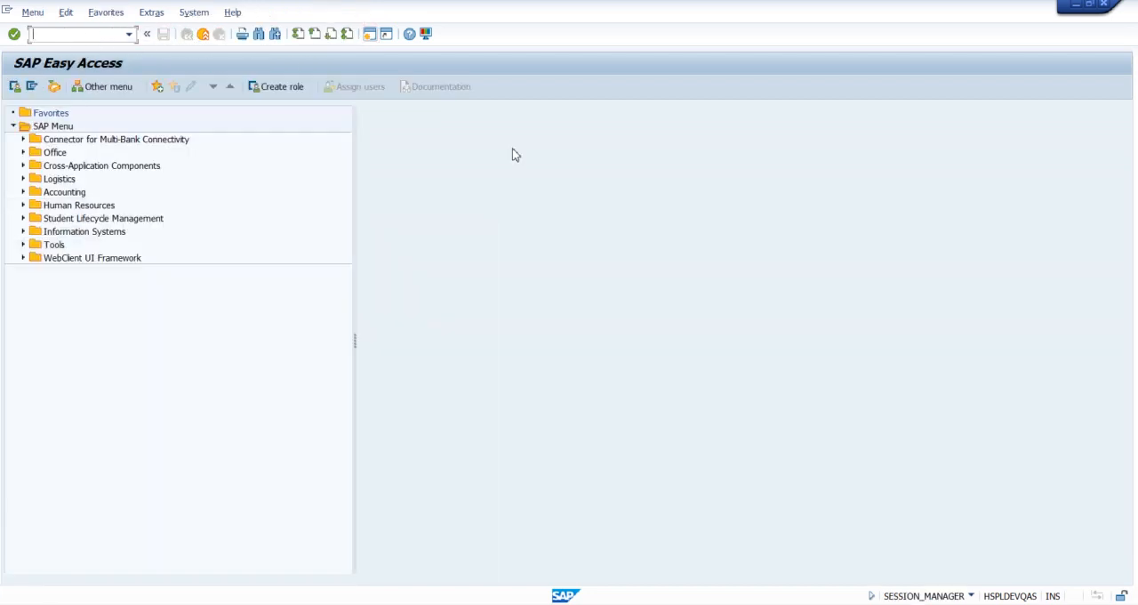
{"action": "type", "text": "CS01"}
{"action": "key", "text": "Return"}
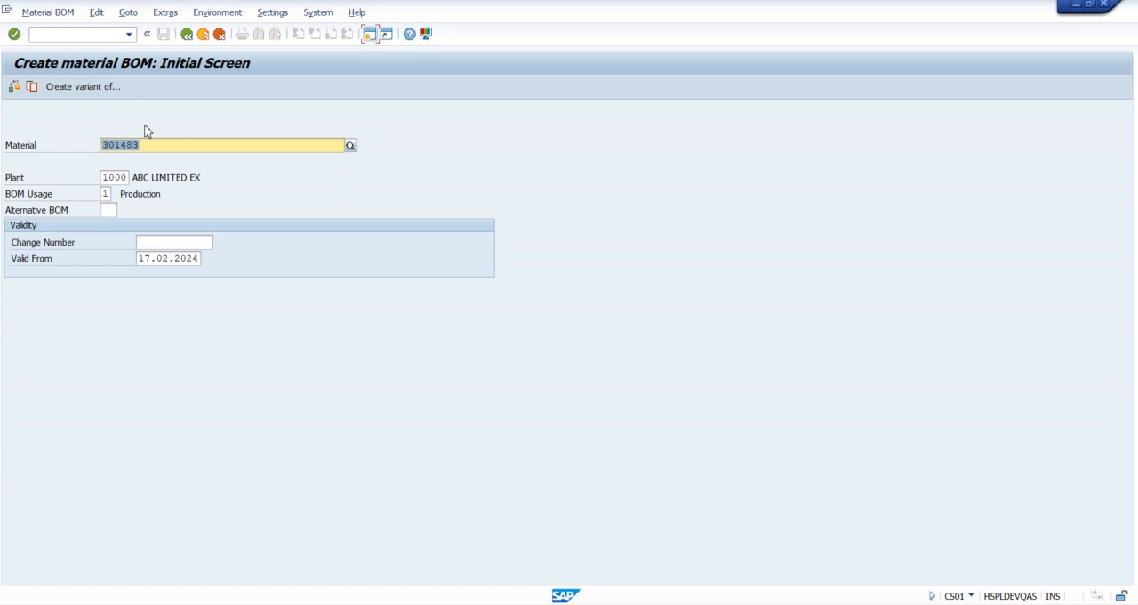
{"action": "key", "text": "Return"}
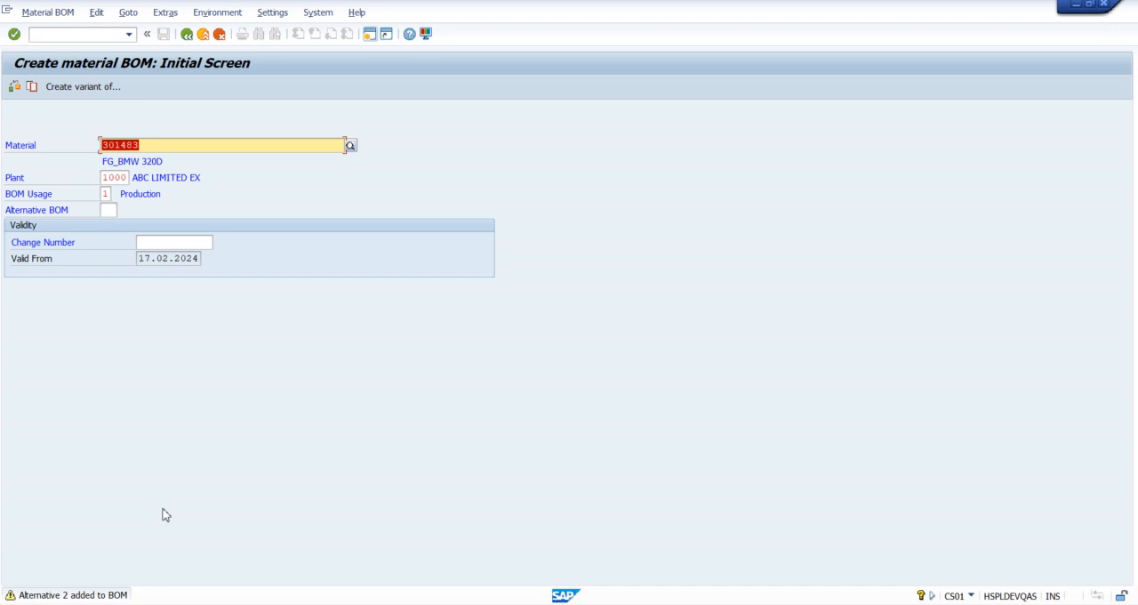
{"action": "key", "text": "Return"}
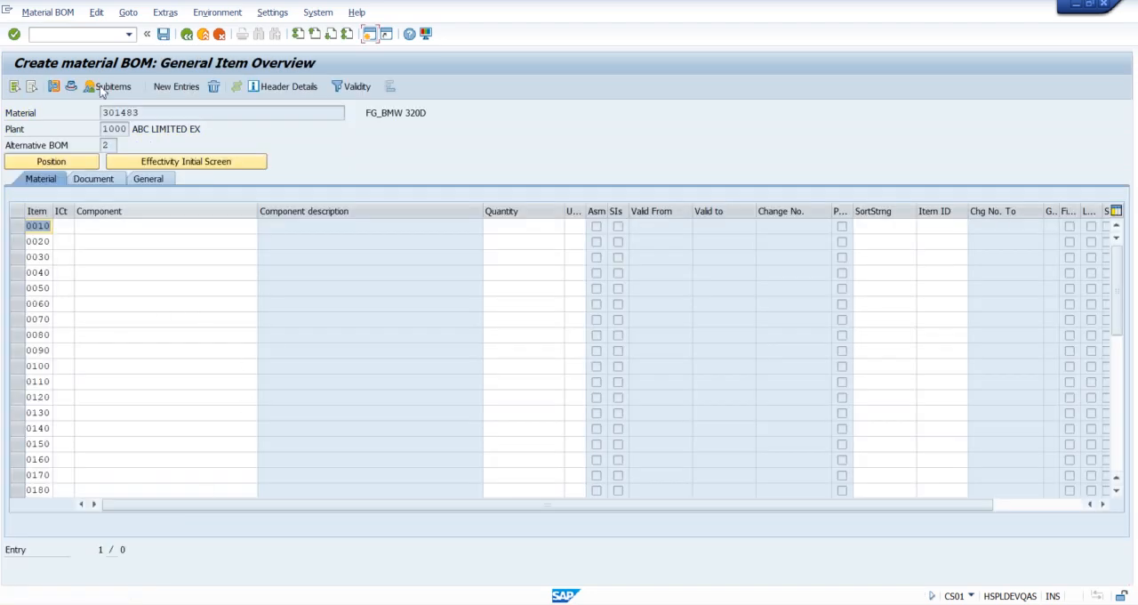
{"action": "left_click", "coordinate": [116, 145]}
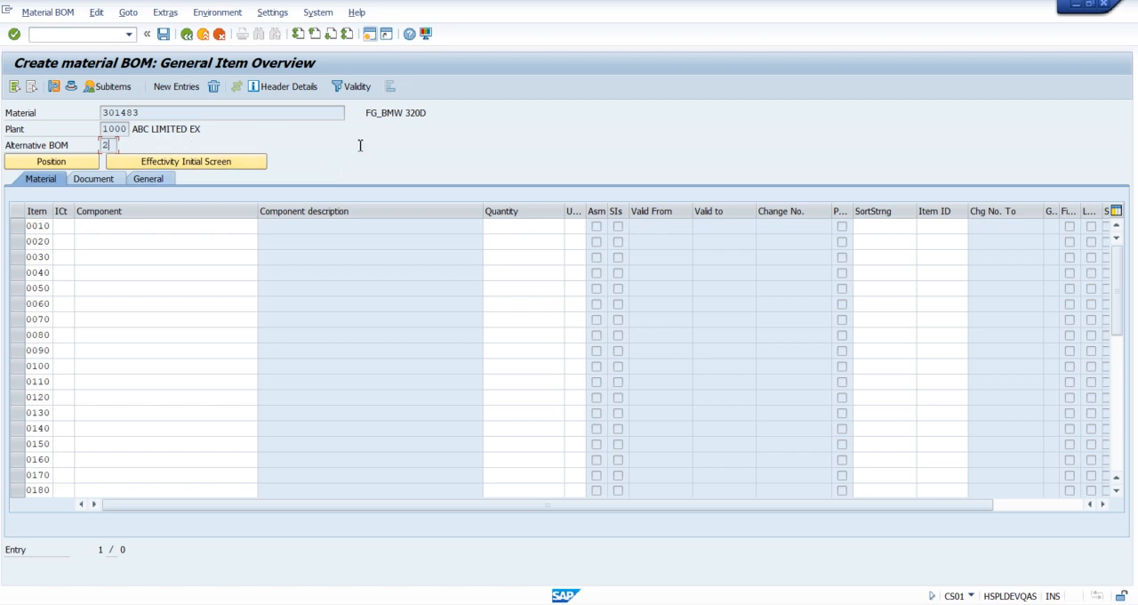
Step: Add item 0010 to alternative 2 with category L, component 102791 ENGINE 1500CC and quantity 1
{"action": "left_click", "coordinate": [64, 226]}
{"action": "type", "text": "L"}
{"action": "key", "text": "Tab"}
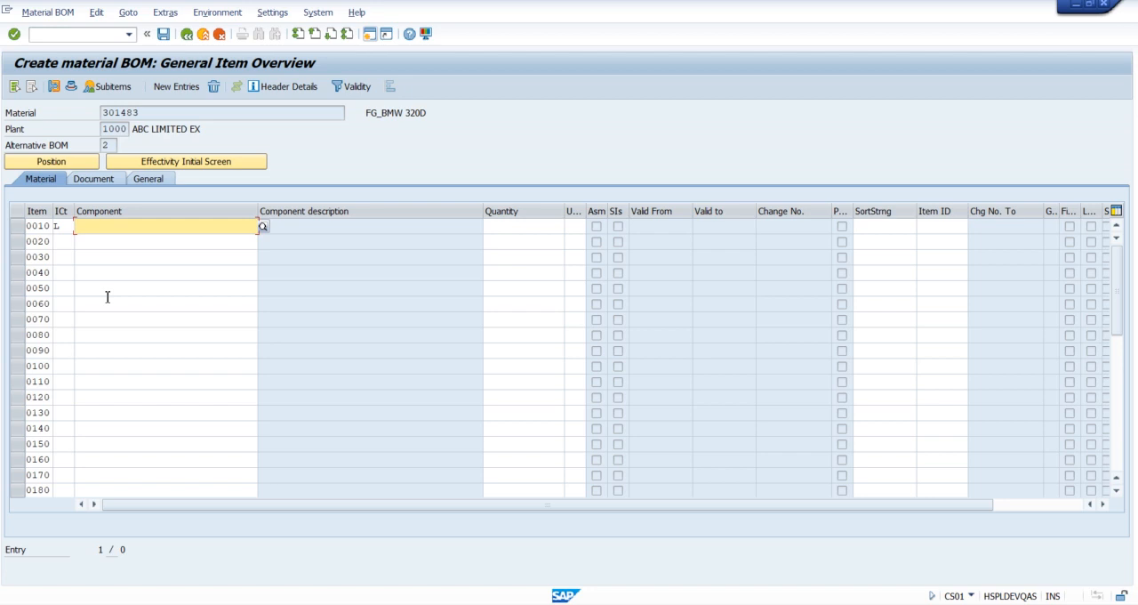
{"action": "type", "text": "ENGIN"}
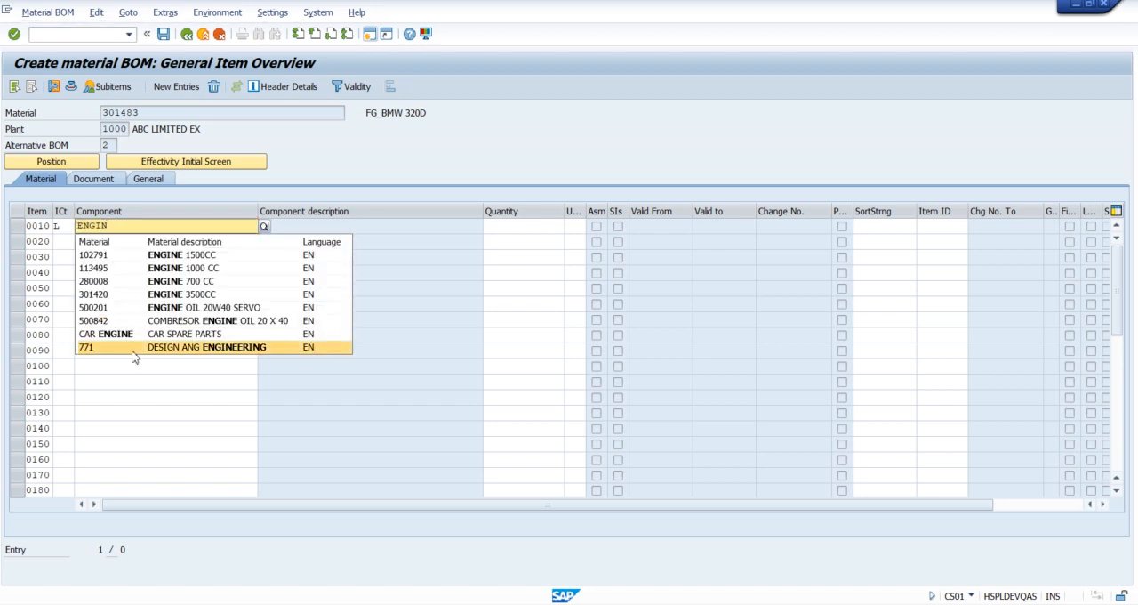
{"action": "left_click", "coordinate": [196, 257]}
{"action": "left_click", "coordinate": [526, 226]}
{"action": "type", "text": "1"}
{"action": "key", "text": "Return"}
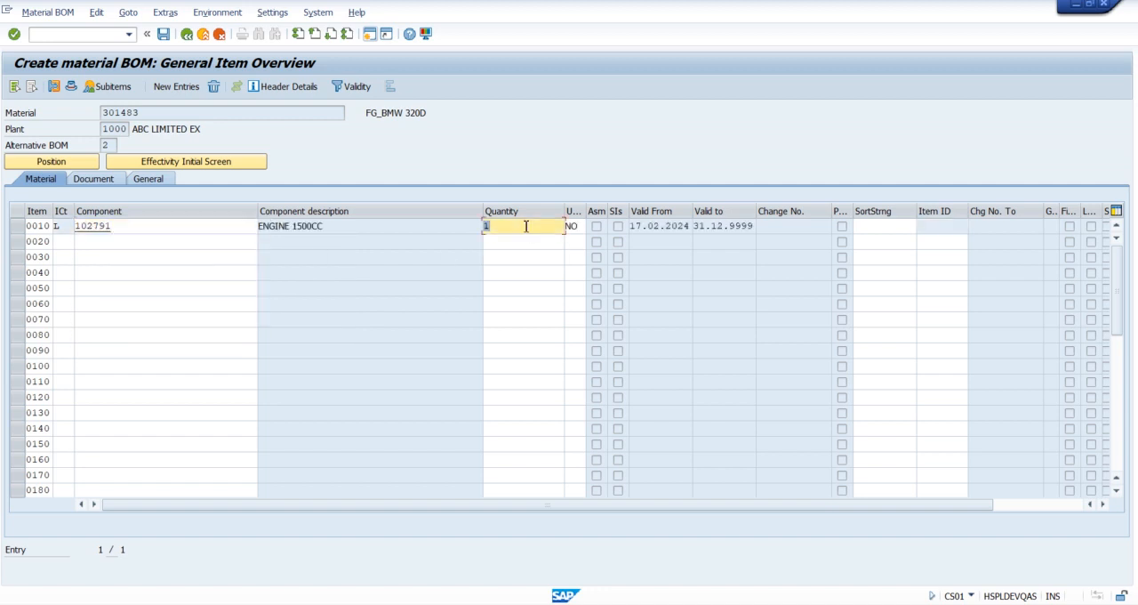
Step: Add item 0020 to alternative 2 with category L, component 200099 SFG-BODY OF THE CAR and quantity 1
{"action": "left_click", "coordinate": [66, 243]}
{"action": "type", "text": "L"}
{"action": "key", "text": "Tab"}
{"action": "key", "text": "space"}
{"action": "key", "text": "Down"}
{"action": "key", "text": "Down"}
{"action": "key", "text": "Return"}
{"action": "key", "text": "Tab"}
{"action": "type", "text": "1"}
{"action": "key", "text": "Return"}
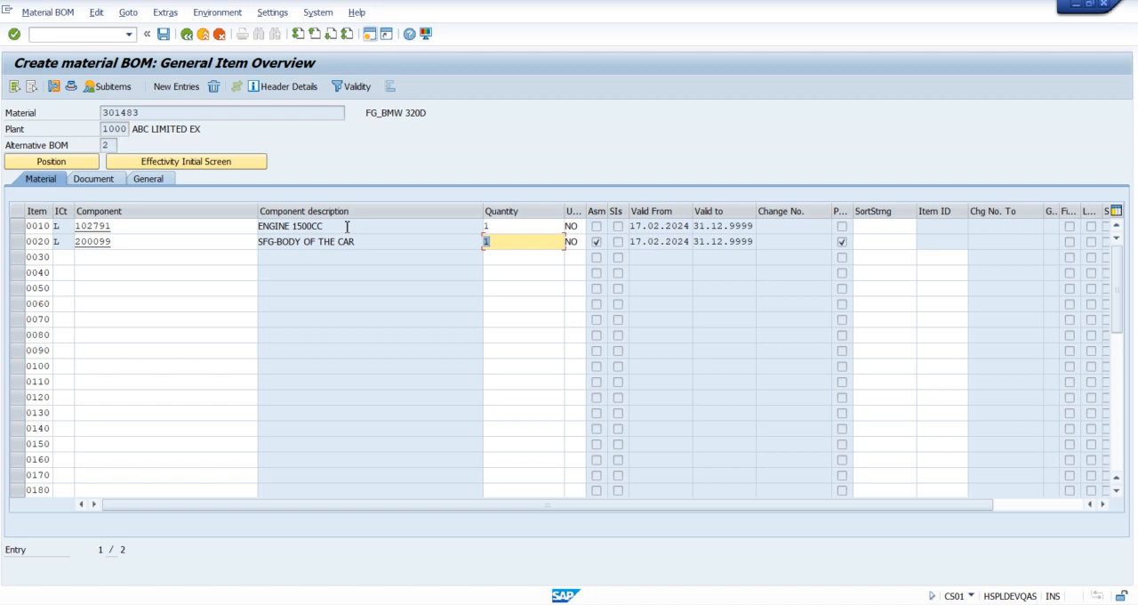
Step: Save alternative BOM 2 and start alternative BOM 3 for the same material, plant and usage
{"action": "left_click", "coordinate": [164, 35]}
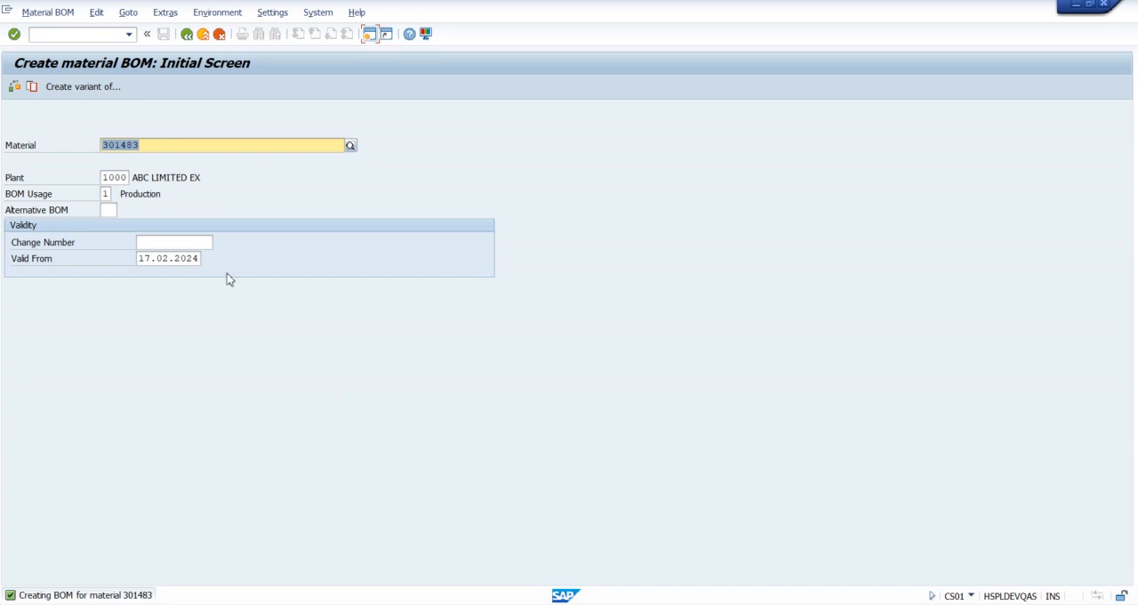
{"action": "key", "text": "Return"}
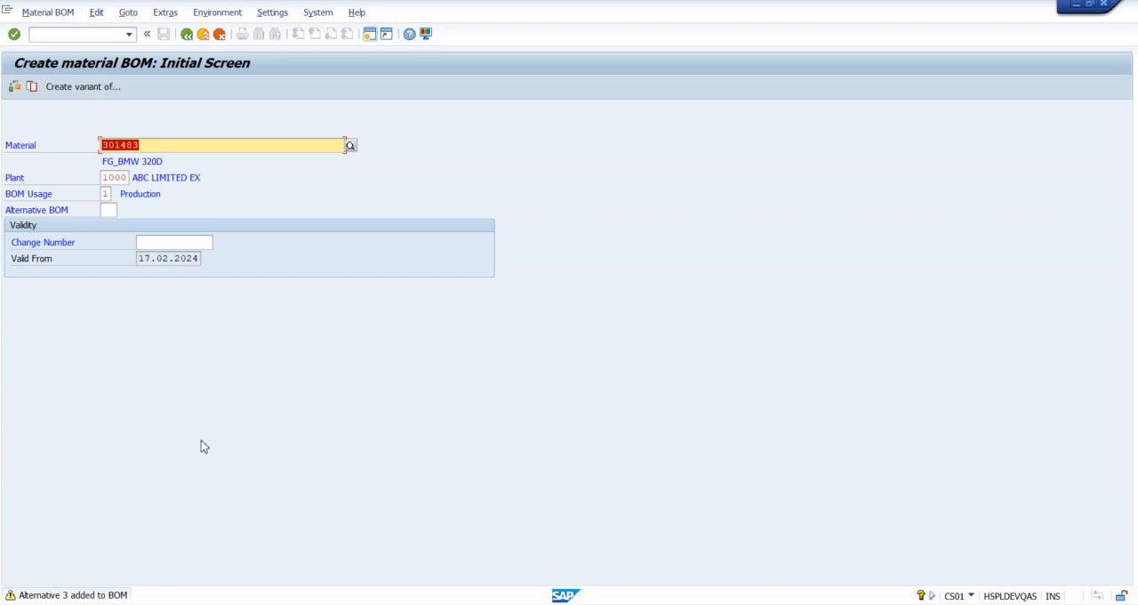
{"action": "key", "text": "Return"}
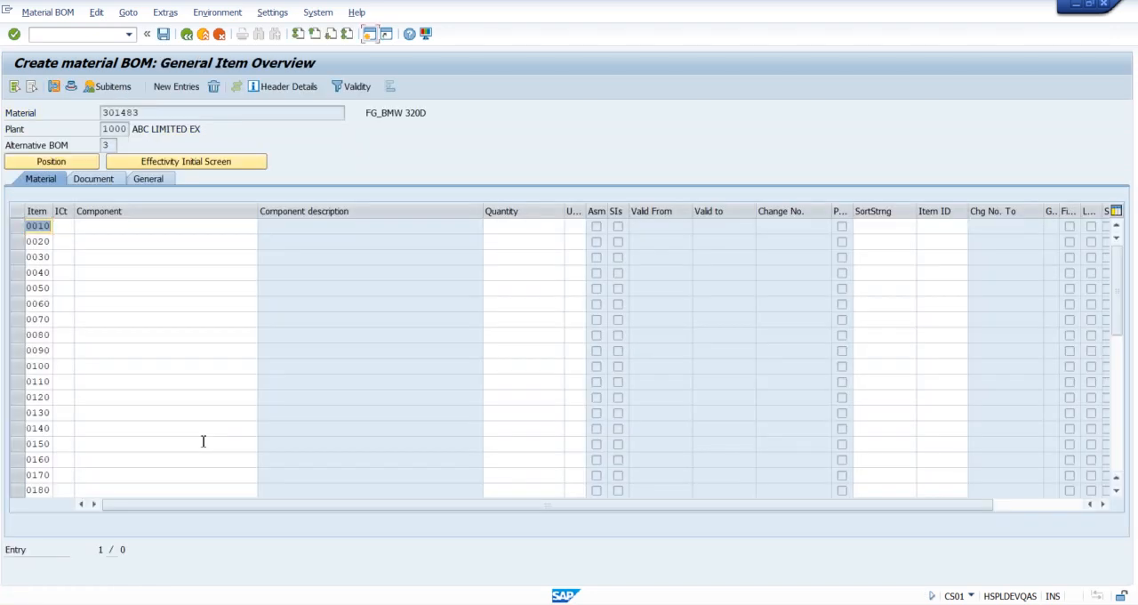
Step: Add item 0010 to alternative 3 with category L, component 113495 ENGINE 1000 CC and quantity 1
{"action": "key", "text": "Tab"}
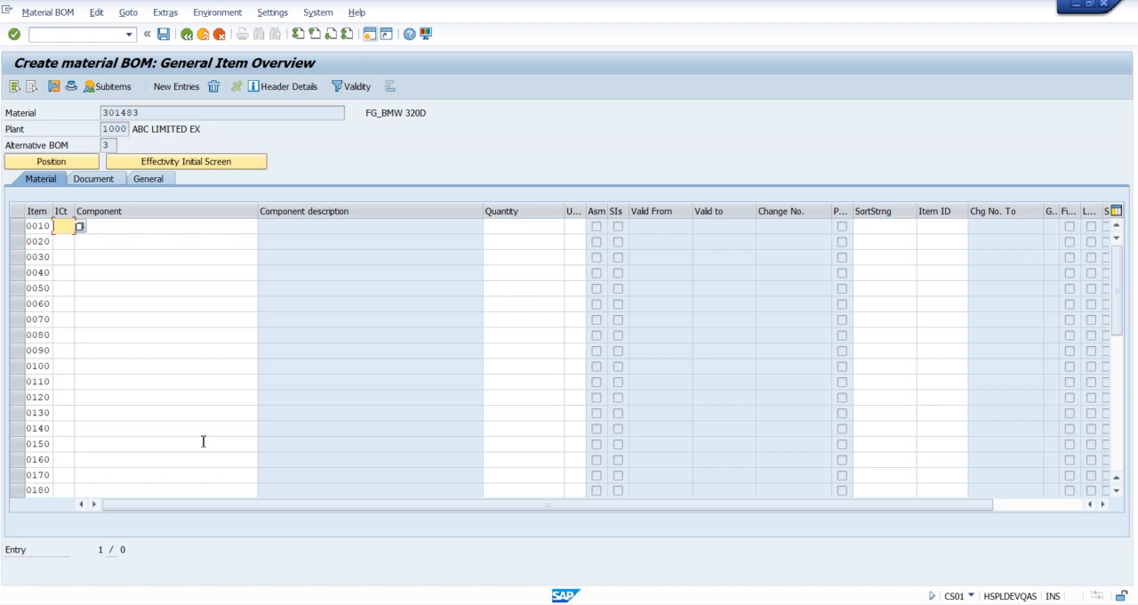
{"action": "type", "text": "L"}
{"action": "key", "text": "Tab"}
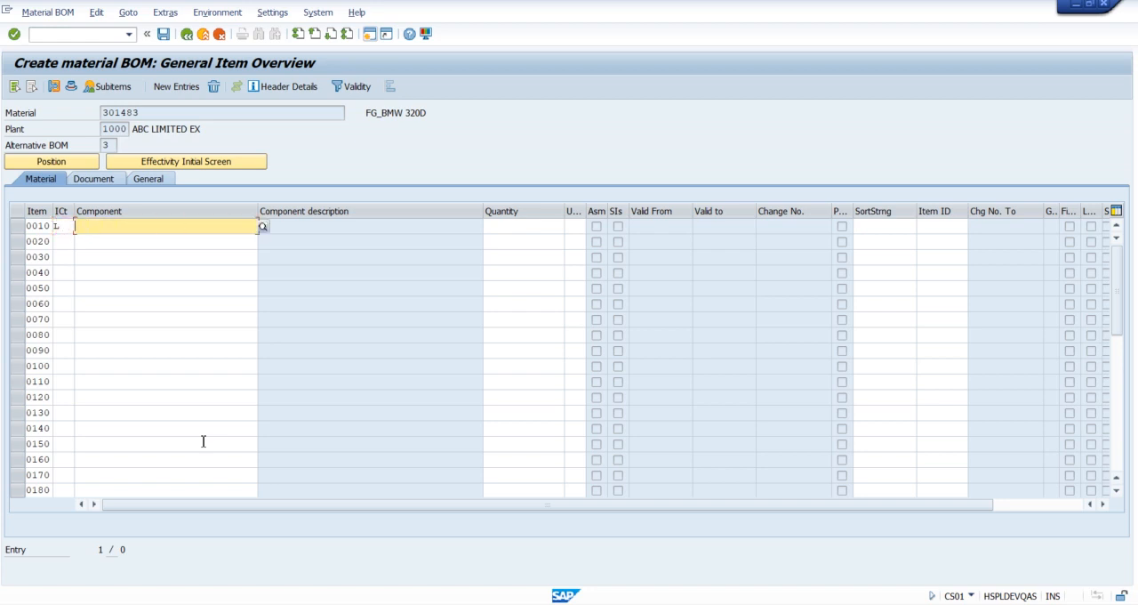
{"action": "type", "text": "ENGIN"}
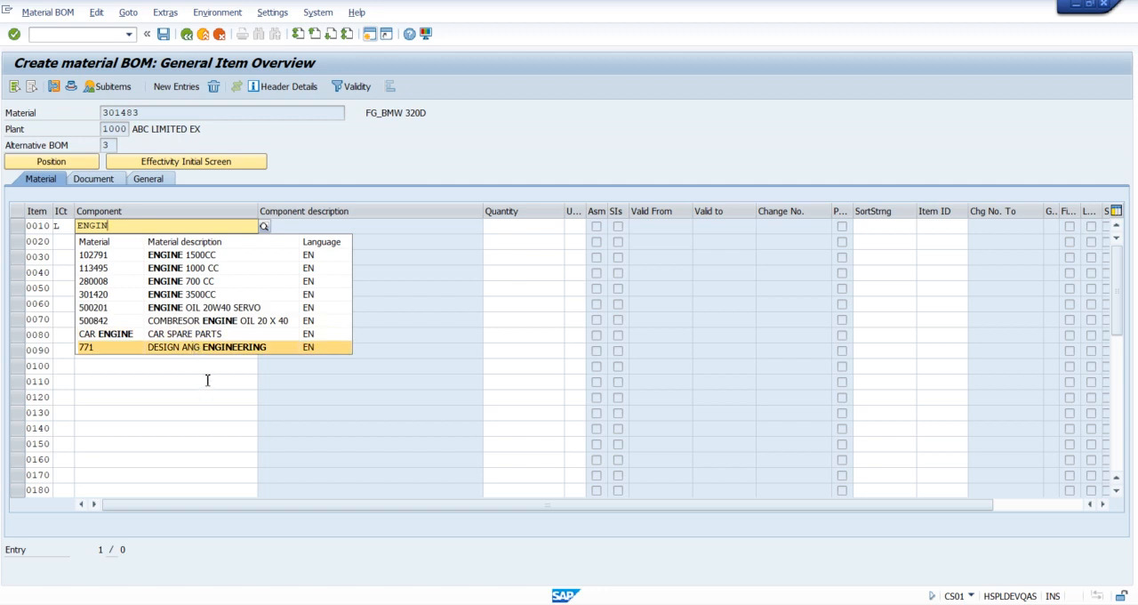
{"action": "left_click", "coordinate": [193, 268]}
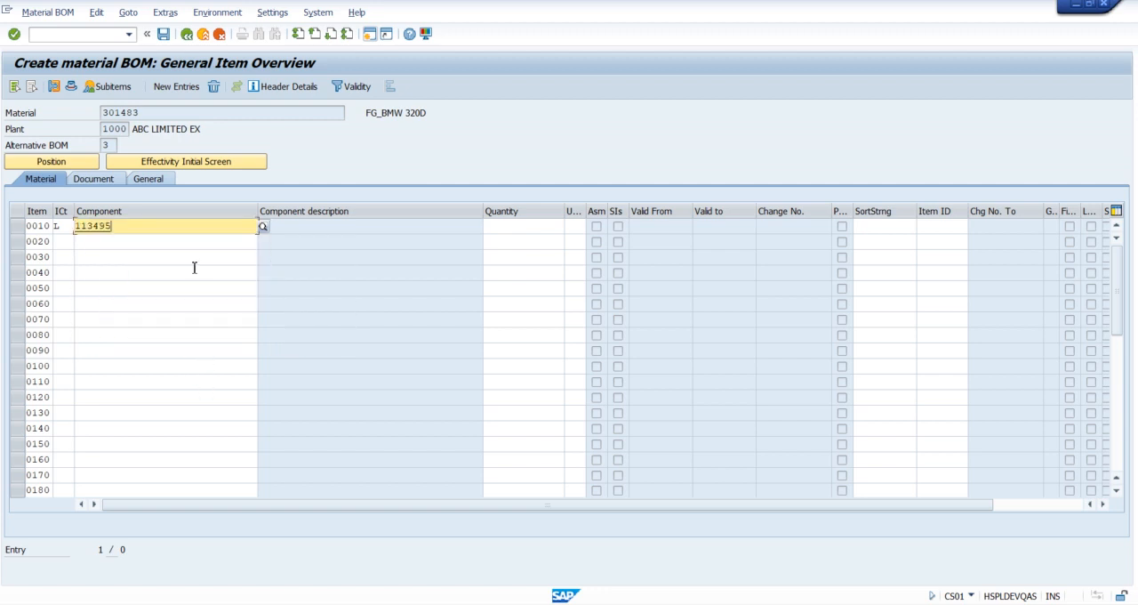
{"action": "left_click", "coordinate": [512, 225]}
{"action": "type", "text": "1"}
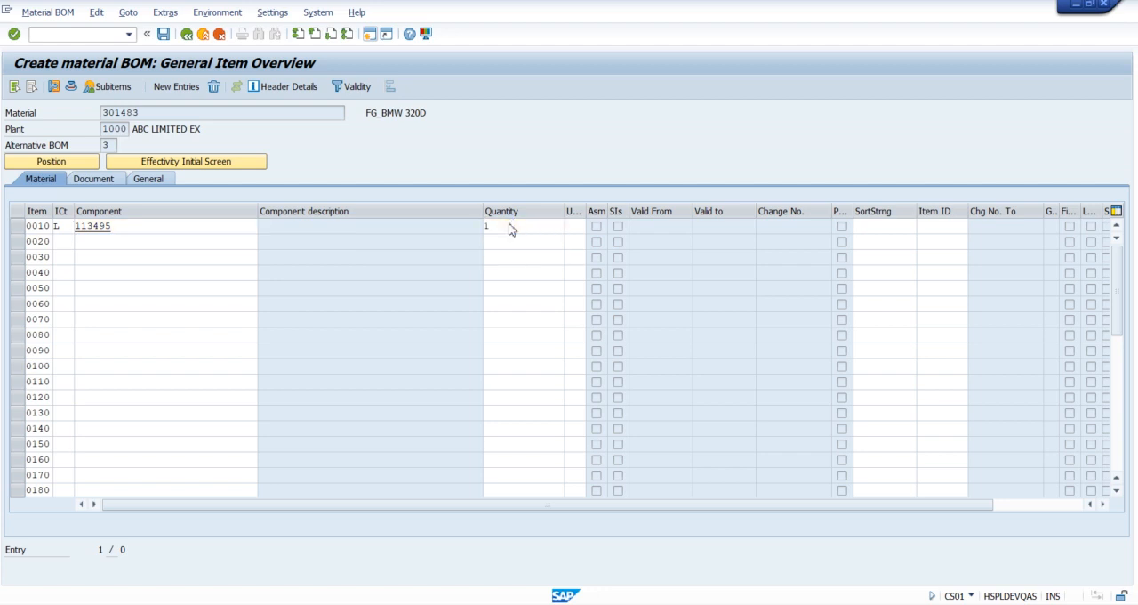
{"action": "key", "text": "Return"}
Step: Add item 0020 to alternative 3 with category L, component 200099 SFG-BODY OF THE CAR and quantity 1
{"action": "left_click", "coordinate": [66, 243]}
{"action": "type", "text": "L"}
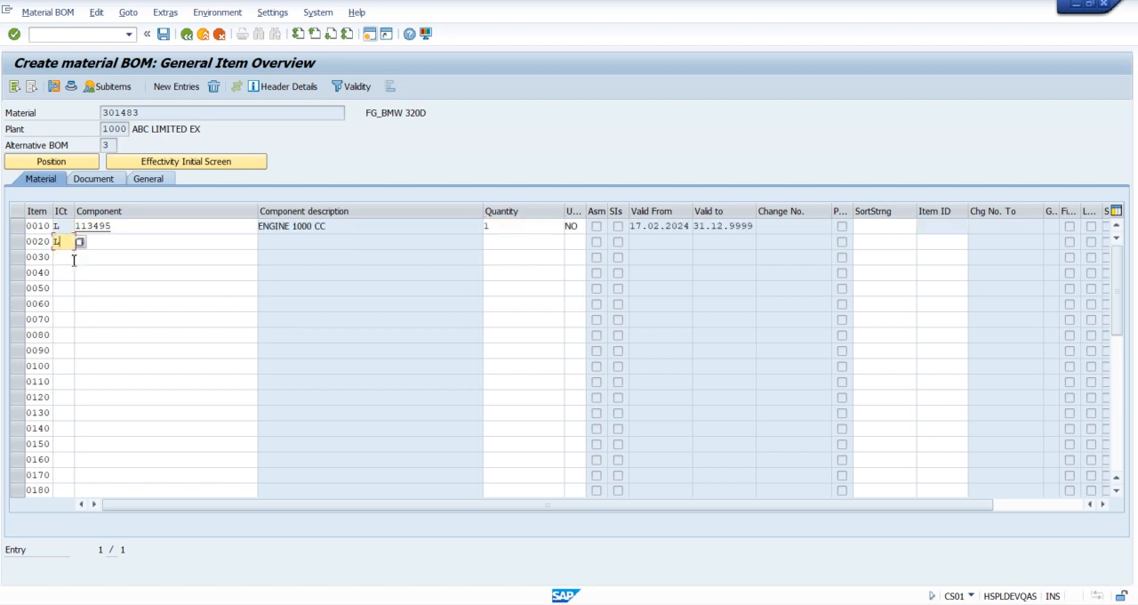
{"action": "left_click", "coordinate": [89, 242]}
{"action": "left_click", "coordinate": [140, 269]}
{"action": "left_click", "coordinate": [546, 246]}
{"action": "type", "text": "1"}
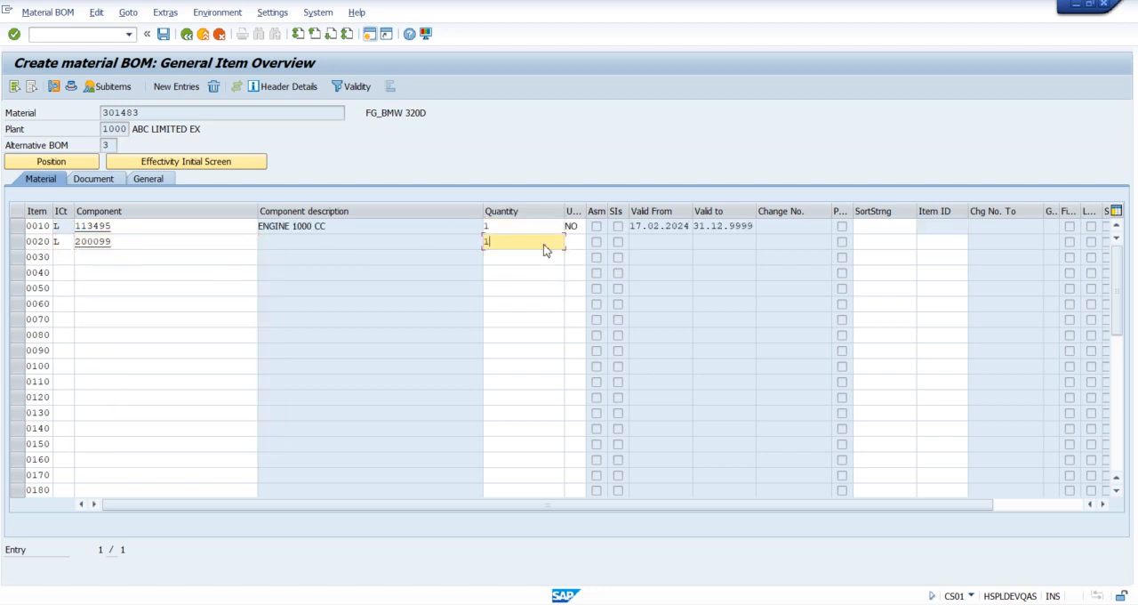
{"action": "key", "text": "Return"}
Step: Try to add item 0030 with category L, component 500105 OIL COLOUR PERSIAN BLUE CAMEL and quantity 1
{"action": "left_click", "coordinate": [59, 258]}
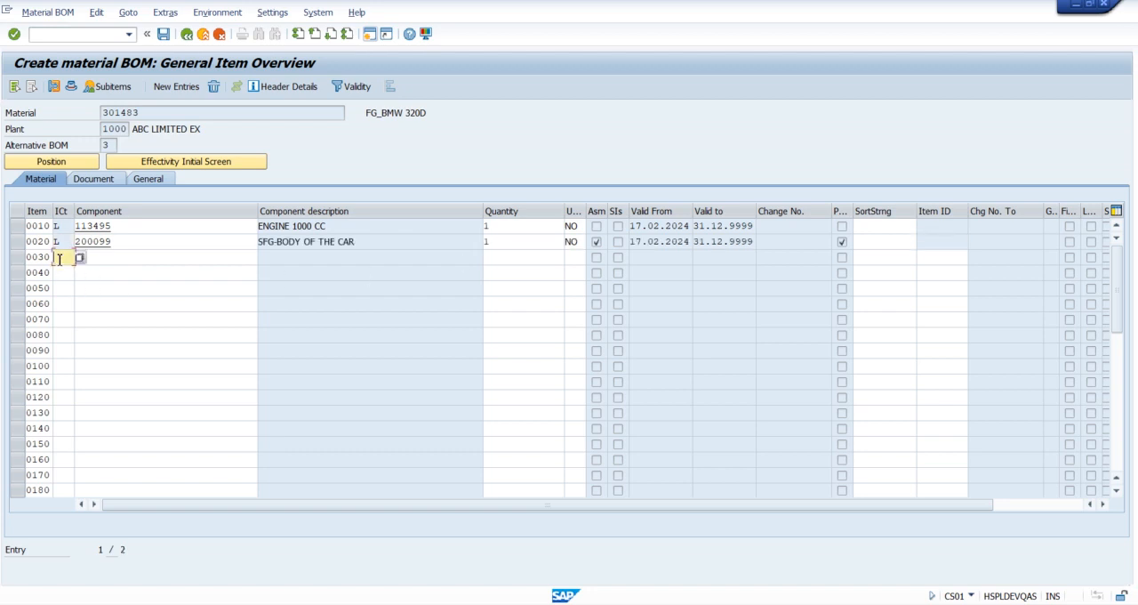
{"action": "type", "text": "L"}
{"action": "key", "text": "Tab"}
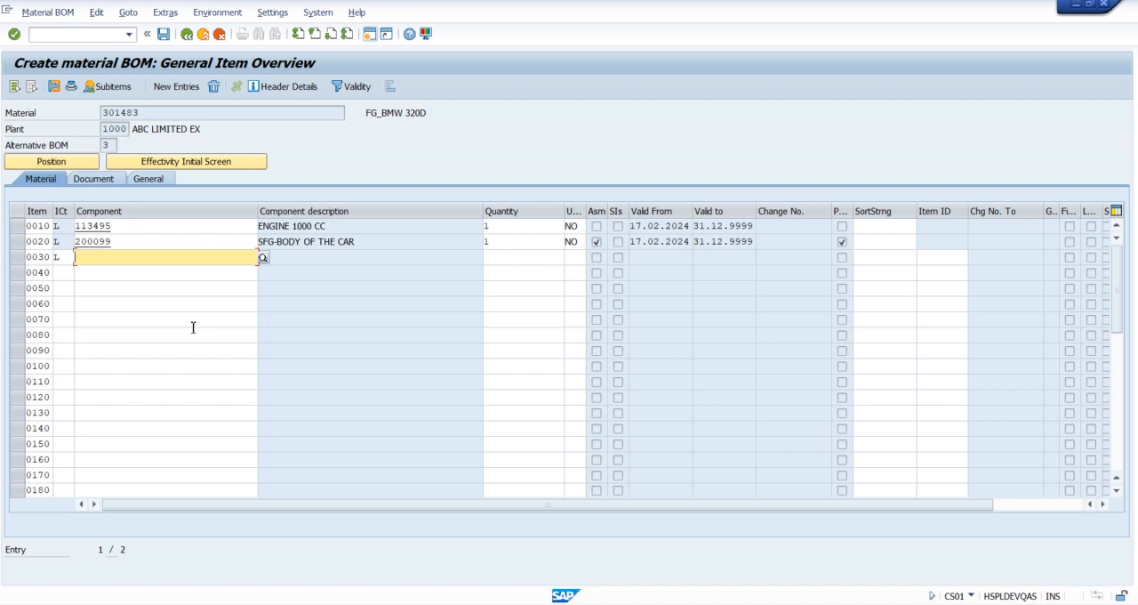
{"action": "type", "text": "COLOU"}
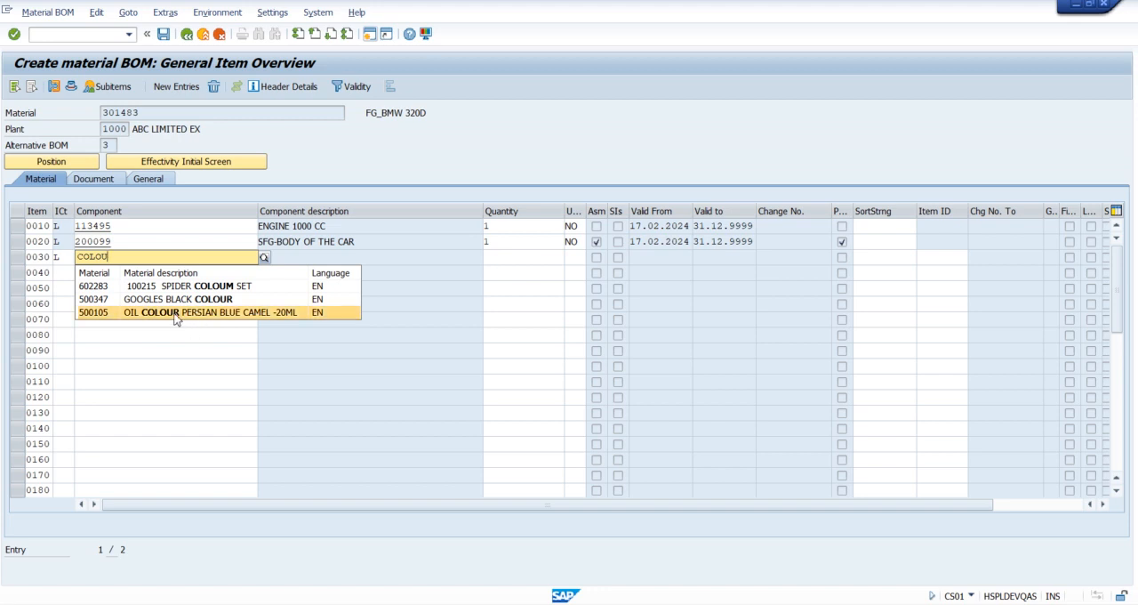
{"action": "left_click", "coordinate": [178, 312]}
{"action": "left_click", "coordinate": [508, 261]}
{"action": "type", "text": "1"}
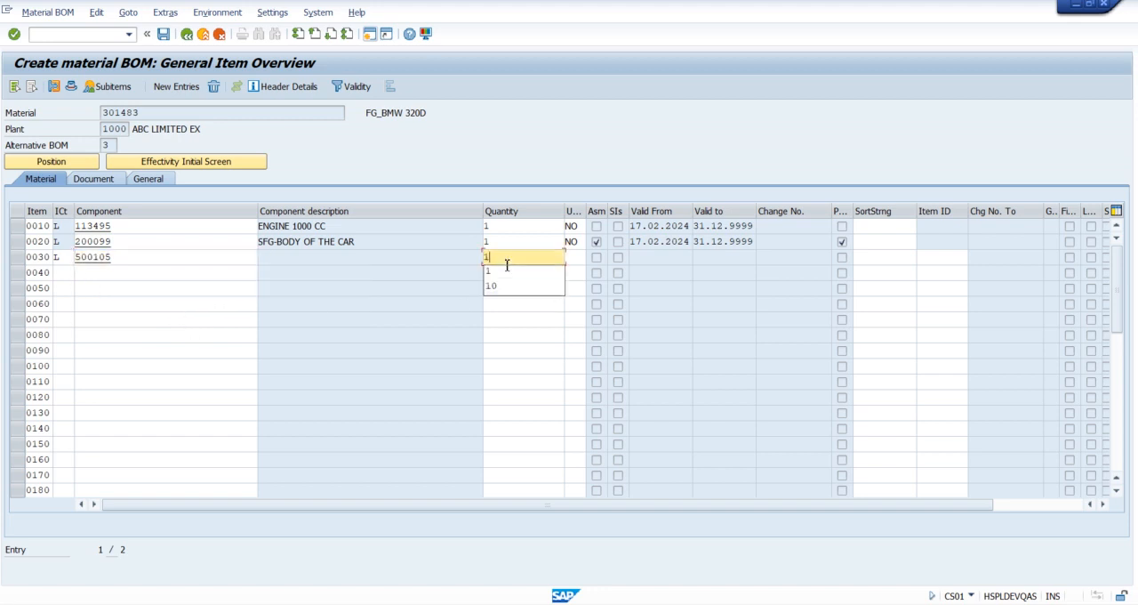
{"action": "key", "text": "Return"}
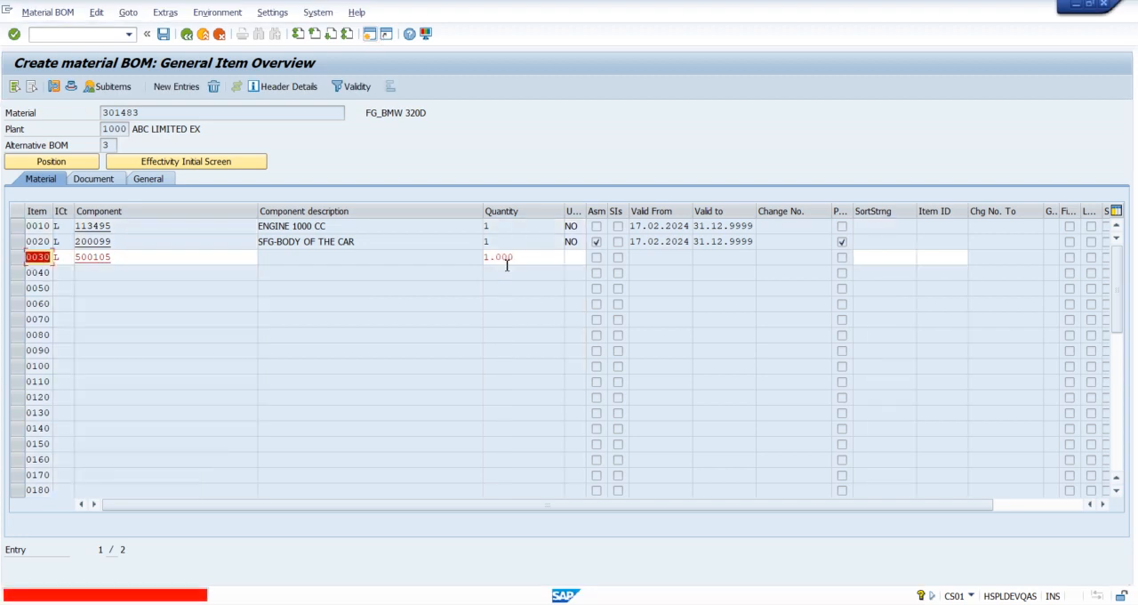
Step: Try to replace the component of item 0030 with CAR ENGINE
{"action": "key", "text": "Tab"}
{"action": "key", "text": "Tab"}
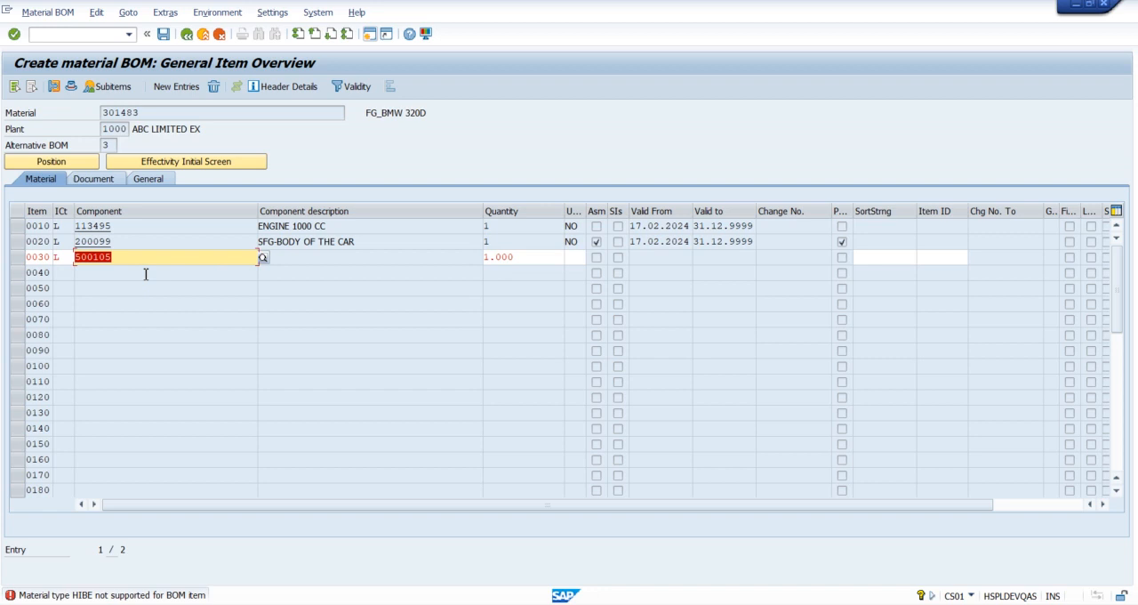
{"action": "type", "text": "ENG"}
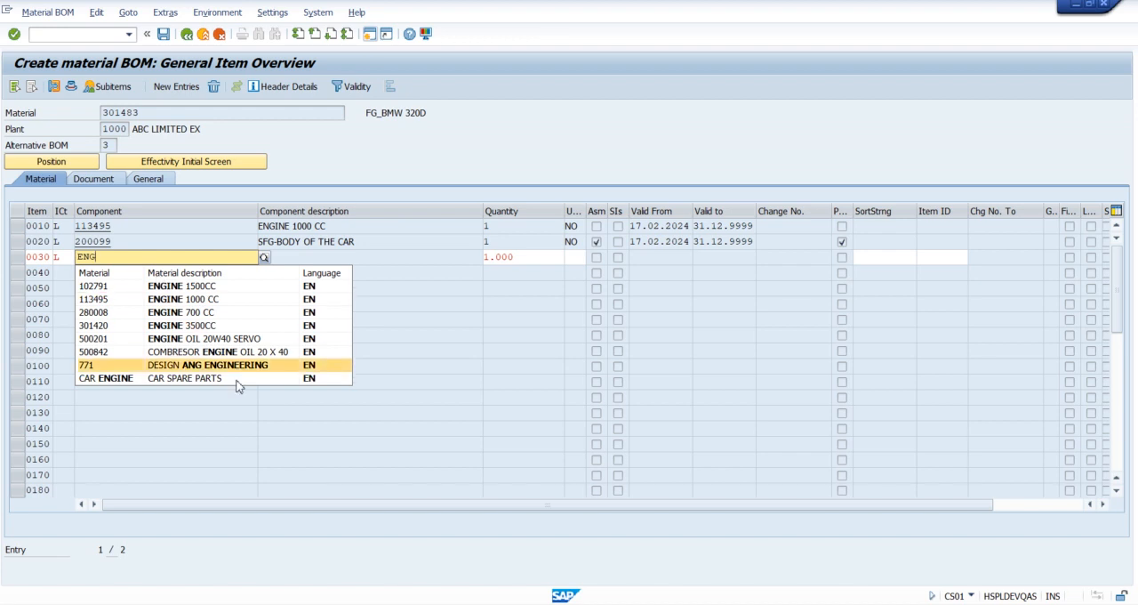
{"action": "left_click", "coordinate": [217, 380]}
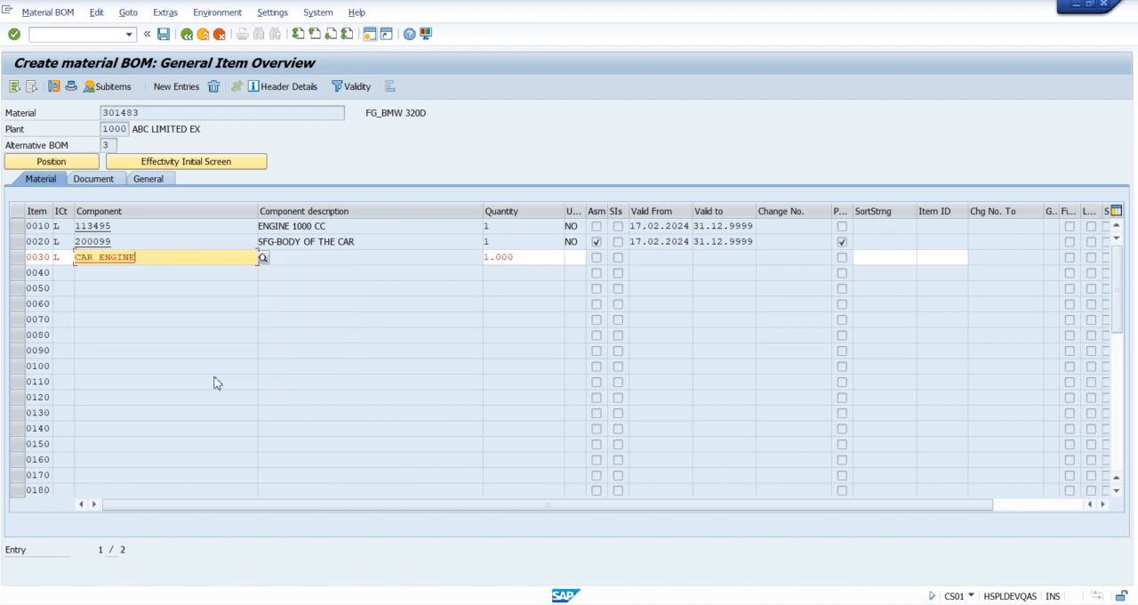
{"action": "key", "text": "Return"}
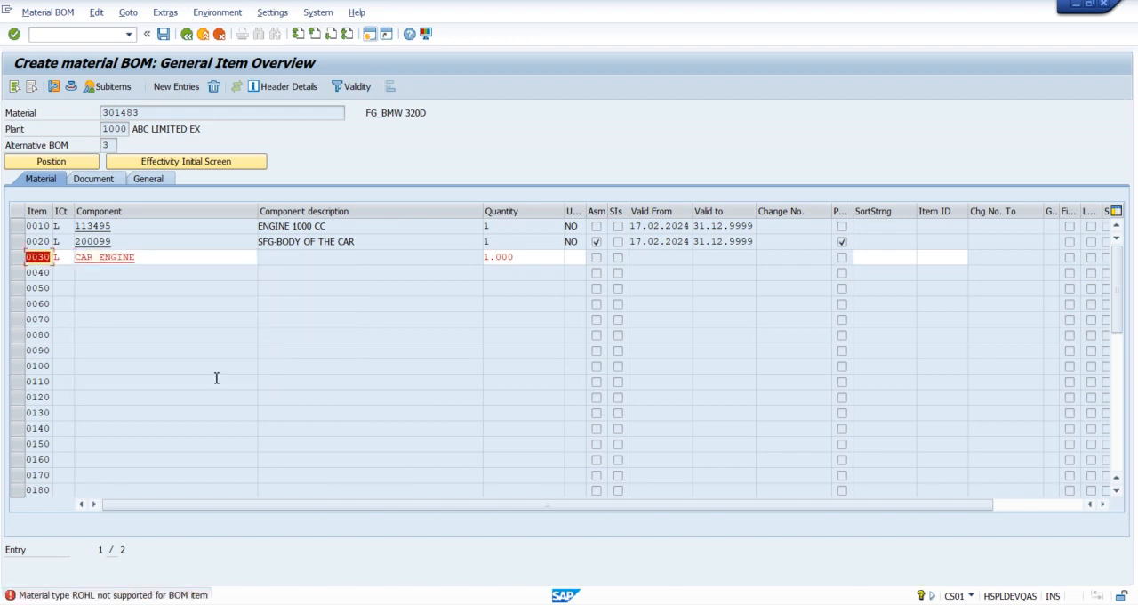
Step: Try to replace the component of item 0030 with 1140 GEAR MOTOR
{"action": "key", "text": "Tab"}
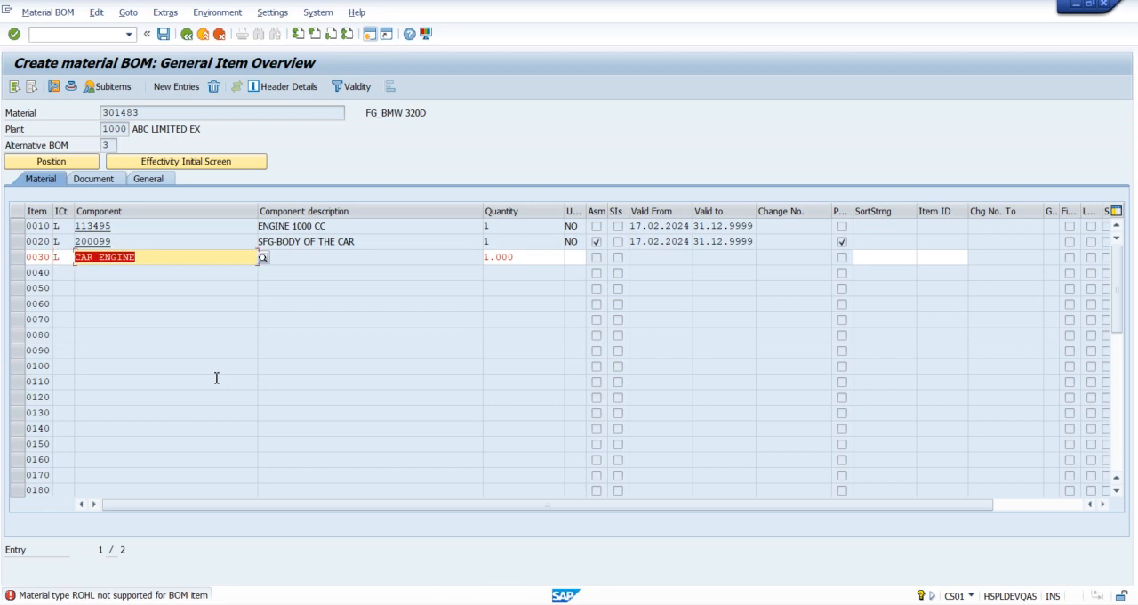
{"action": "key", "text": "BackSpace"}
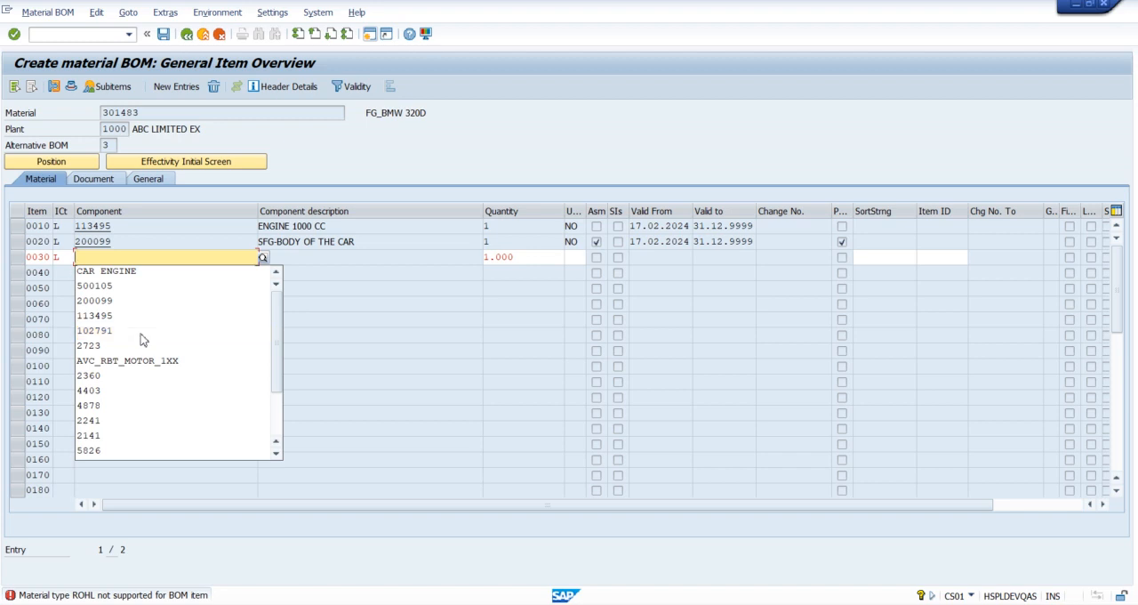
{"action": "type", "text": "MOTO"}
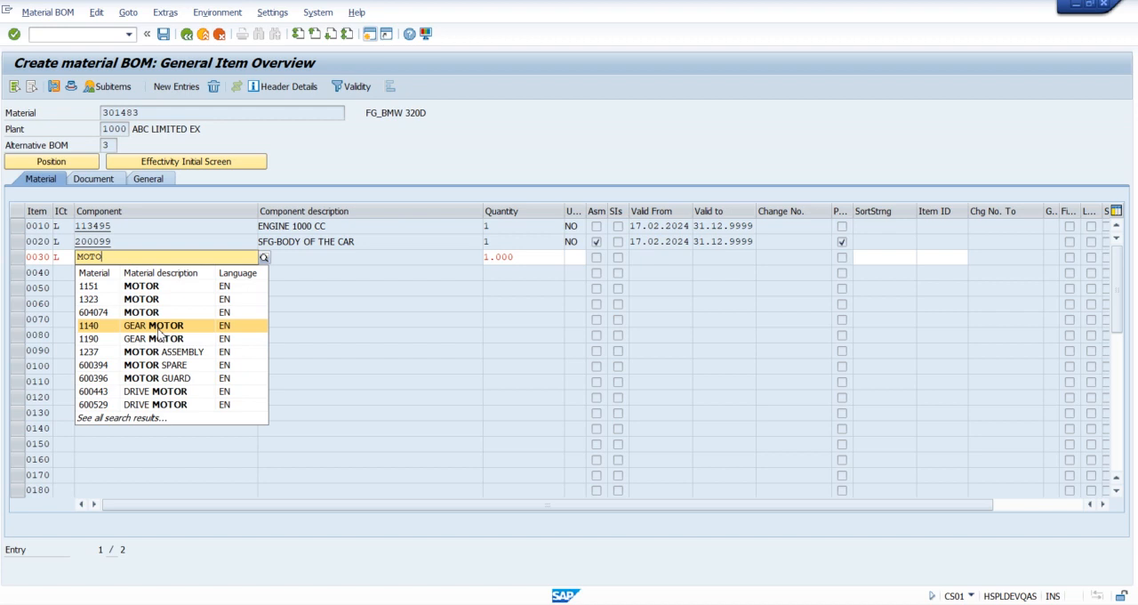
{"action": "left_click", "coordinate": [158, 332]}
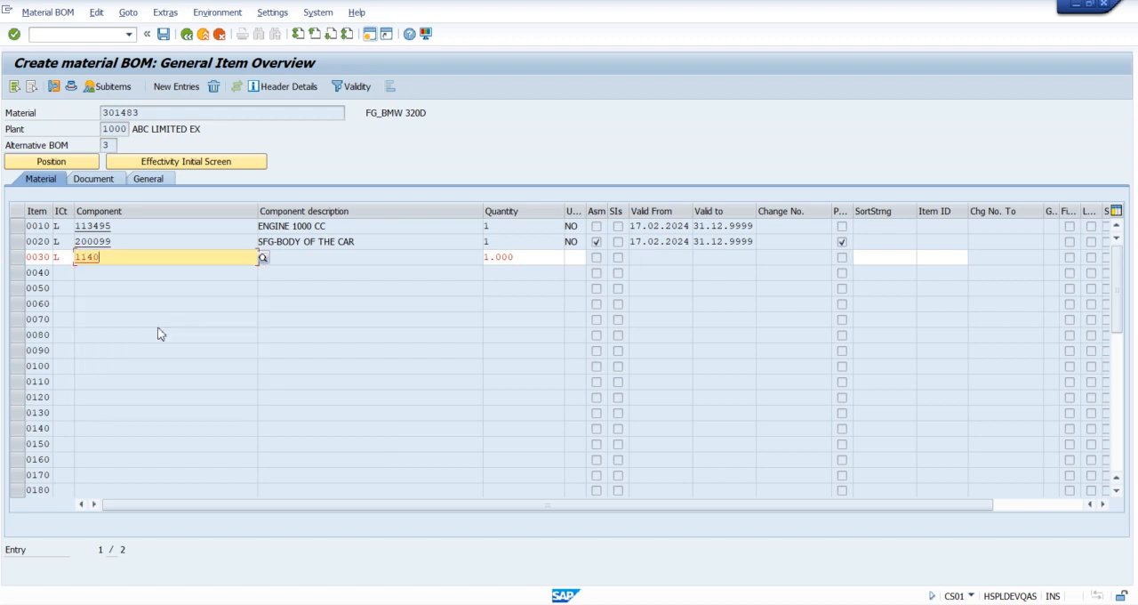
{"action": "key", "text": "Return"}
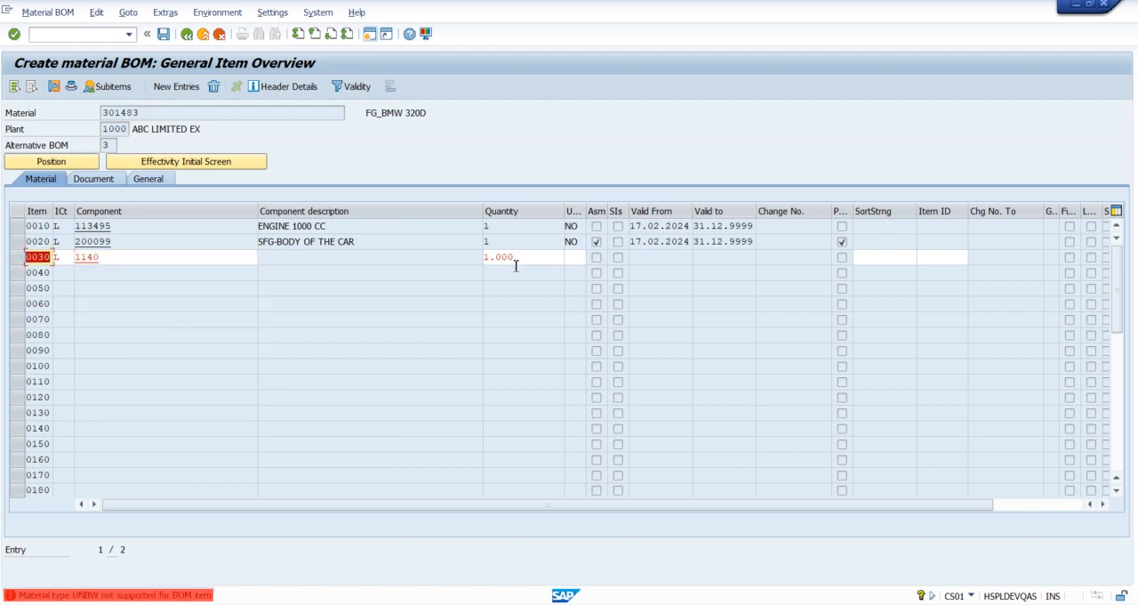
Step: Search for a replacement component for item 0030 by material type ROH and material description MOTOR*
{"action": "key", "text": "Tab"}
{"action": "key", "text": "Tab"}
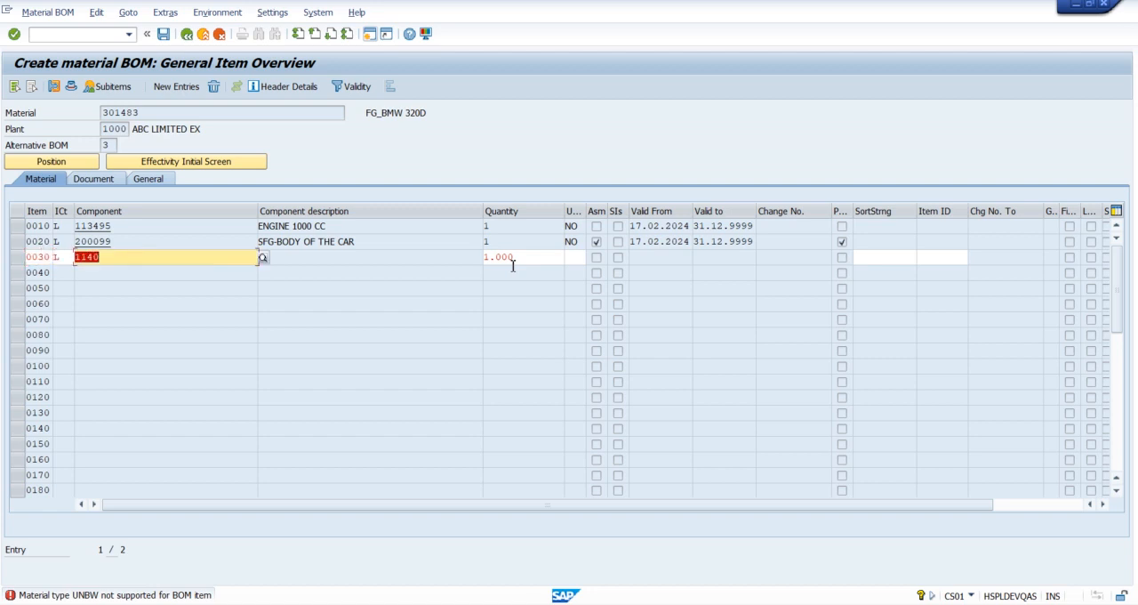
{"action": "key", "text": "BackSpace"}
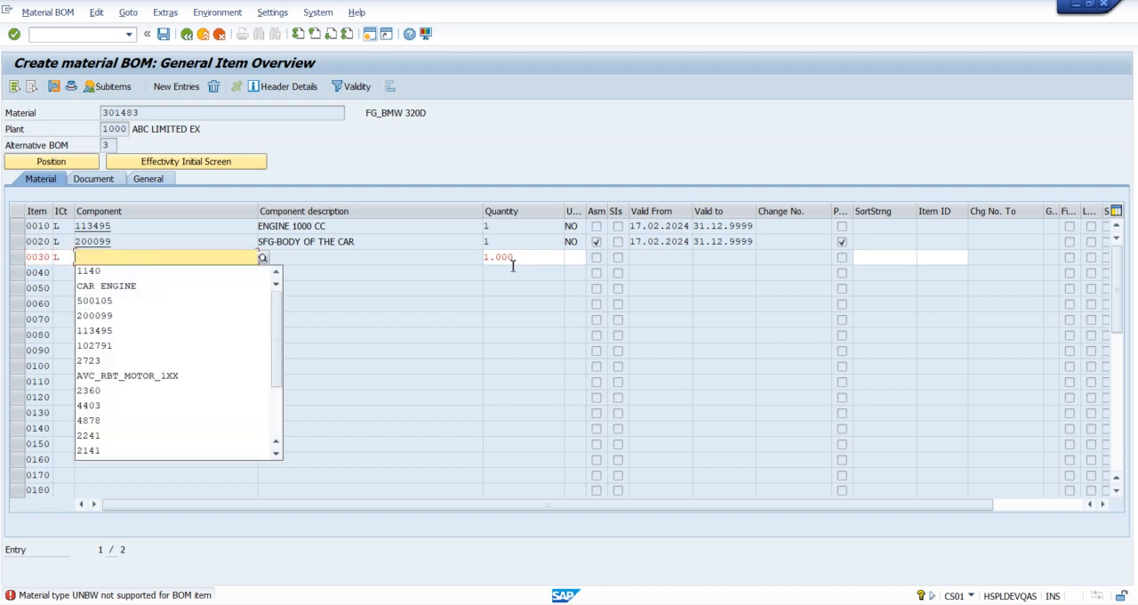
{"action": "type", "text": "MOT"}
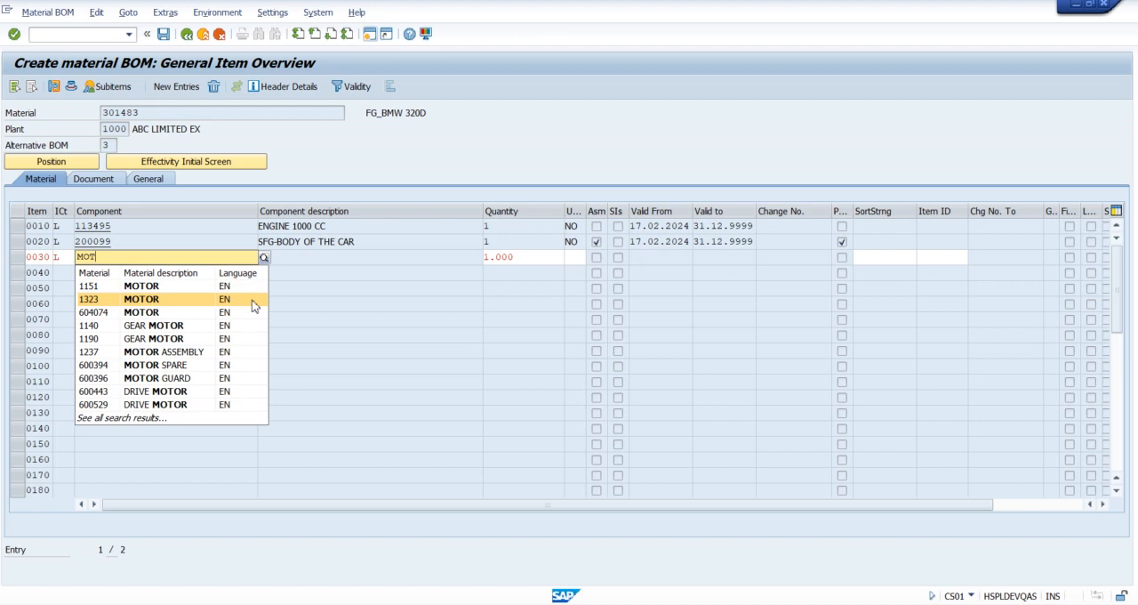
{"action": "left_click", "coordinate": [265, 260]}
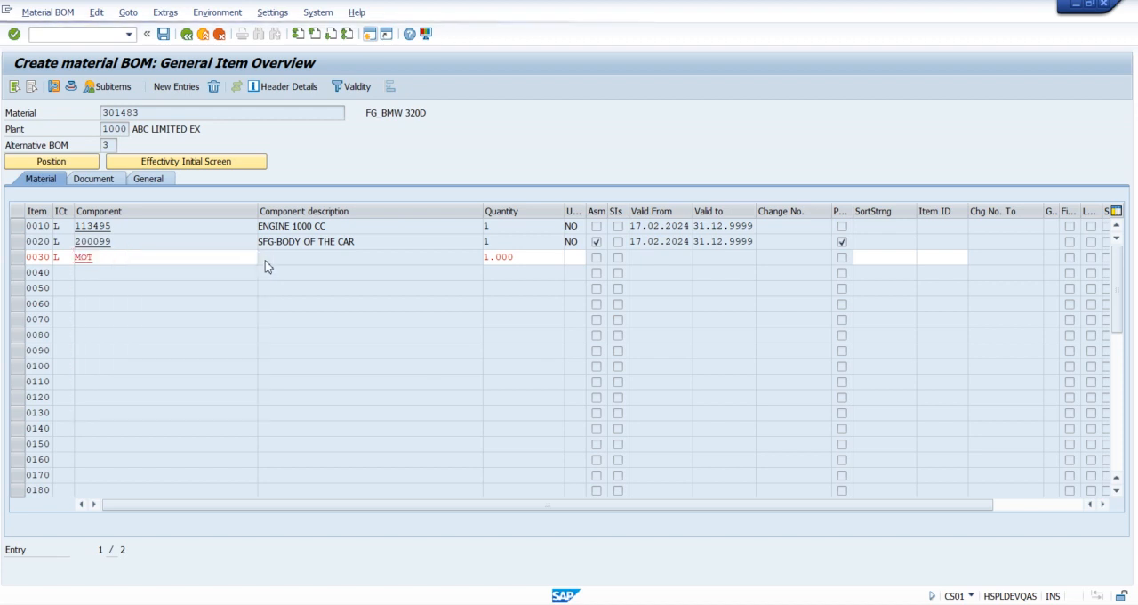
{"action": "key", "text": "F4"}
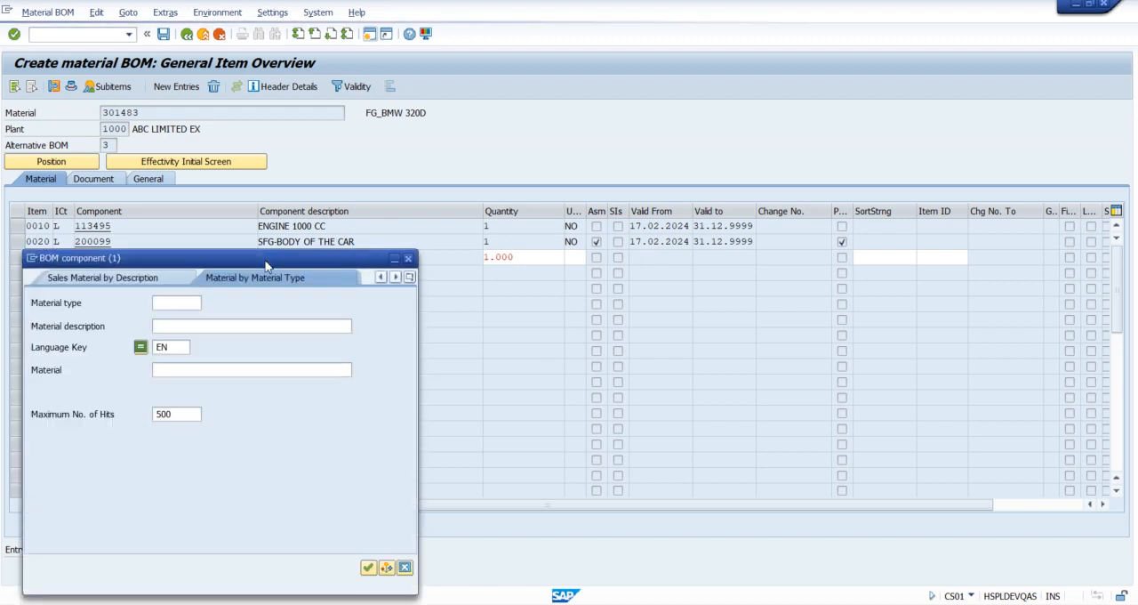
{"action": "type", "text": "ROH"}
{"action": "left_click", "coordinate": [171, 327]}
{"action": "type", "text": "MOTOR"}
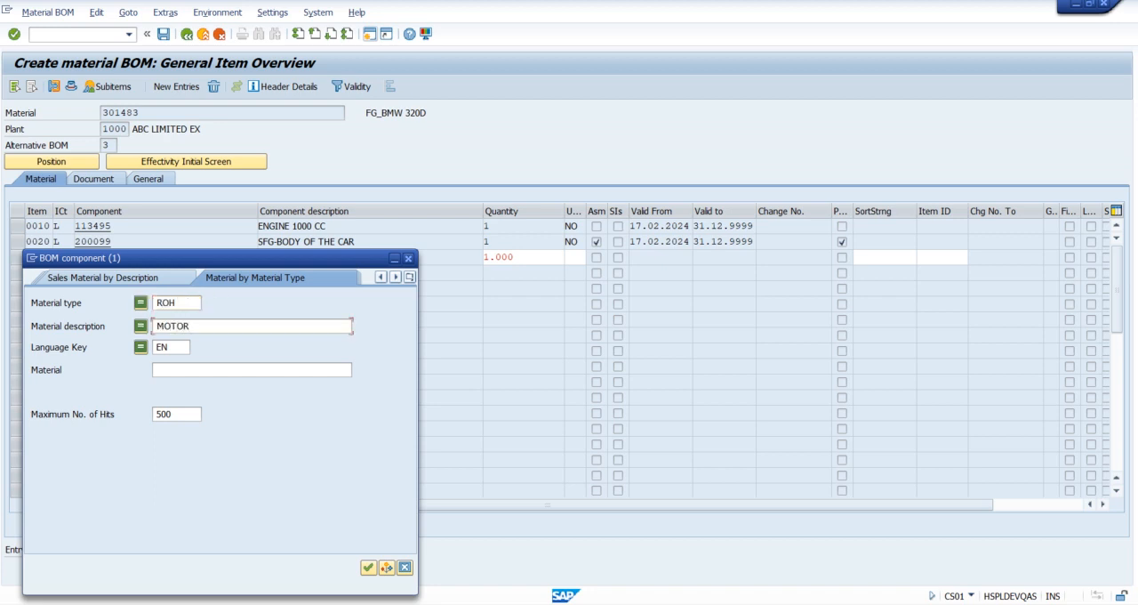
{"action": "type", "text": "*"}
{"action": "key", "text": "Return"}
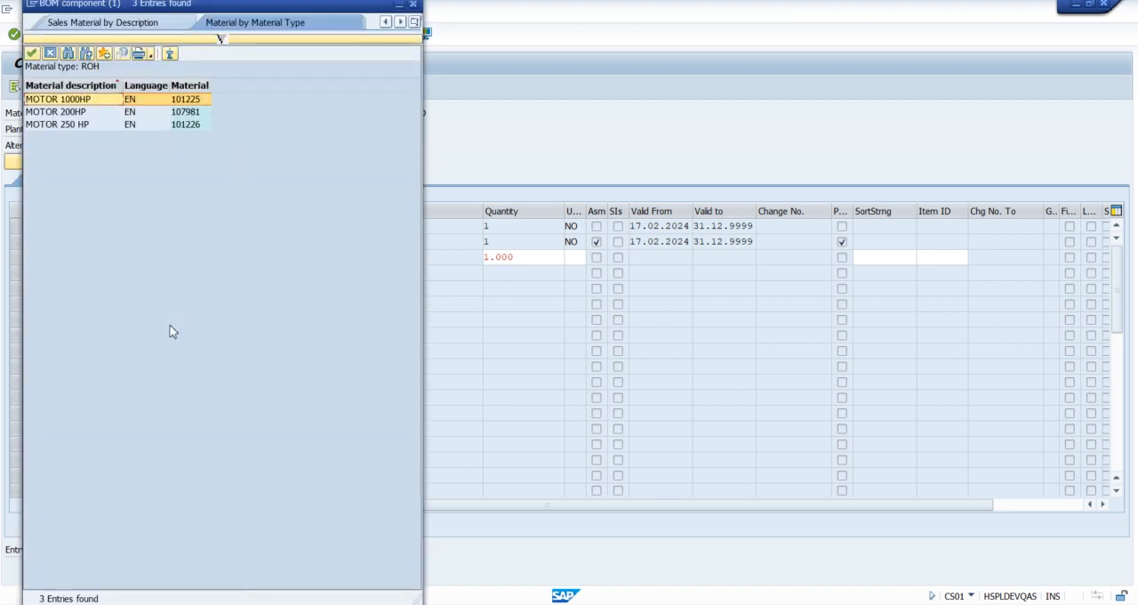
Step: Assign component 107981 MOTOR 200HP to item 0030 and save alternative BOM 3
{"action": "double_click", "coordinate": [193, 113]}
{"action": "key", "text": "Return"}
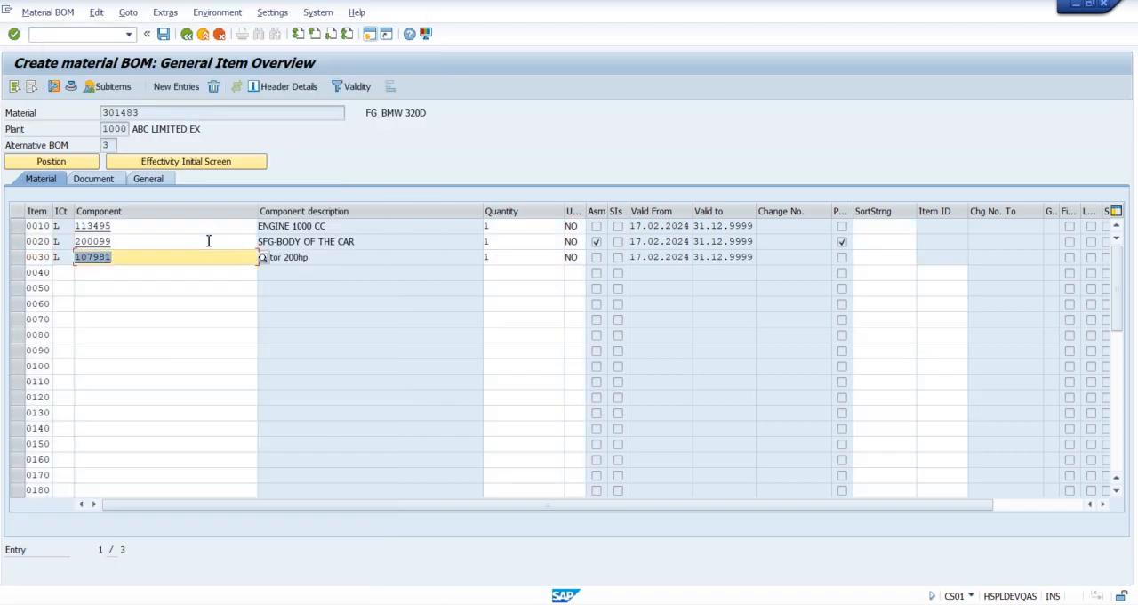
{"action": "left_click", "coordinate": [509, 259]}
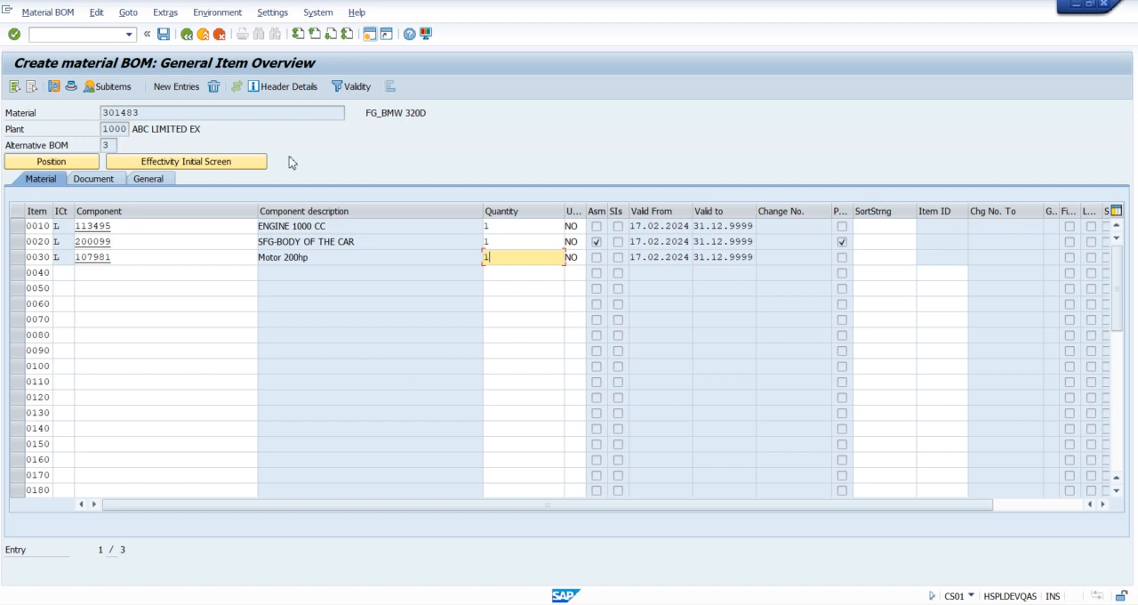
{"action": "left_click", "coordinate": [164, 35]}
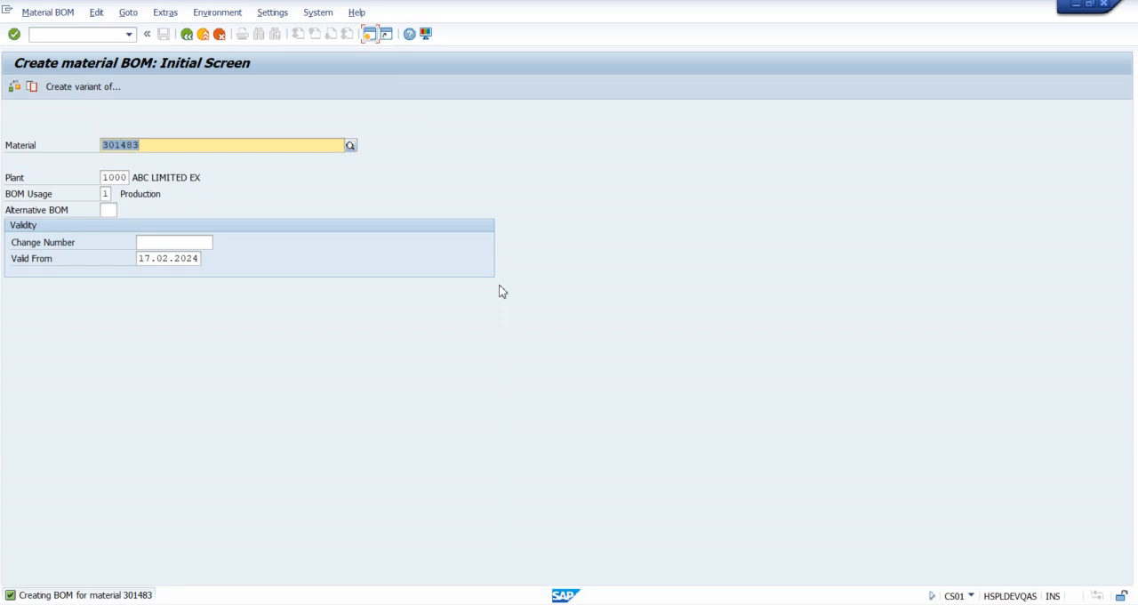
Step: Leave BOM creation and open the alternatives overview of material 301483 in transaction CS02
{"action": "left_click_drag", "start_coordinate": [151, 146], "coordinate": [90, 148]}
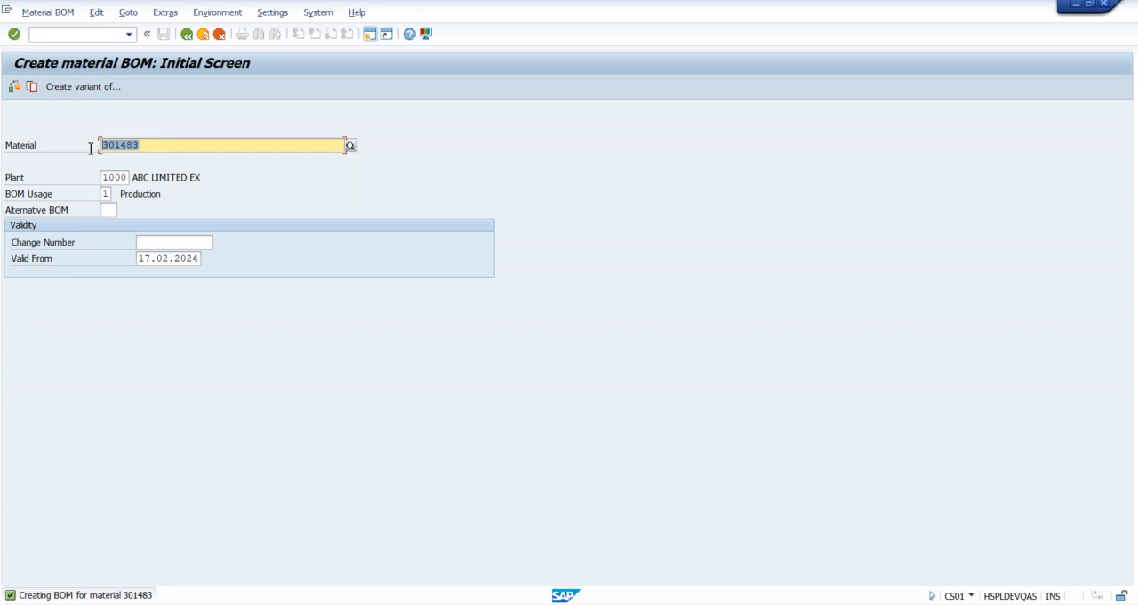
{"action": "left_click", "coordinate": [187, 35]}
{"action": "type", "text": "CS02"}
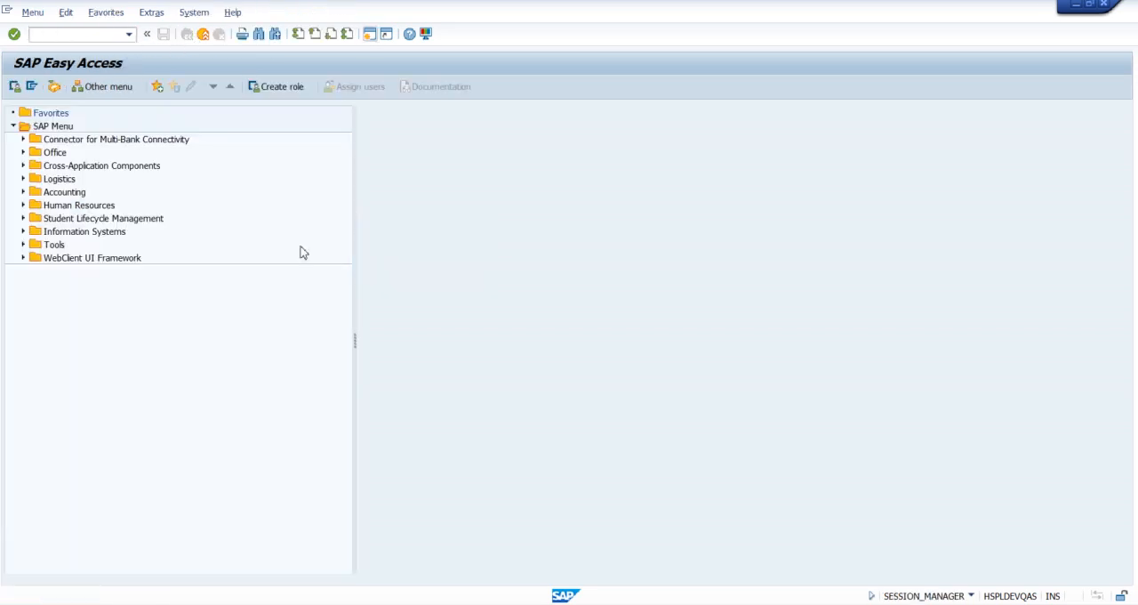
{"action": "key", "text": "Return"}
{"action": "key", "text": "Return"}
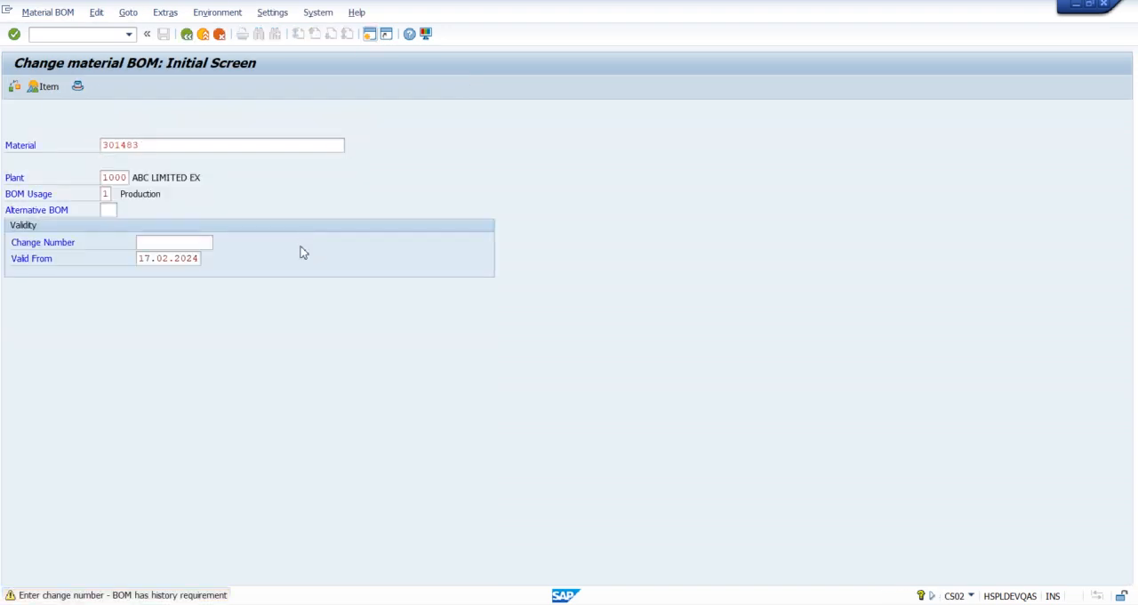
{"action": "key", "text": "Return"}
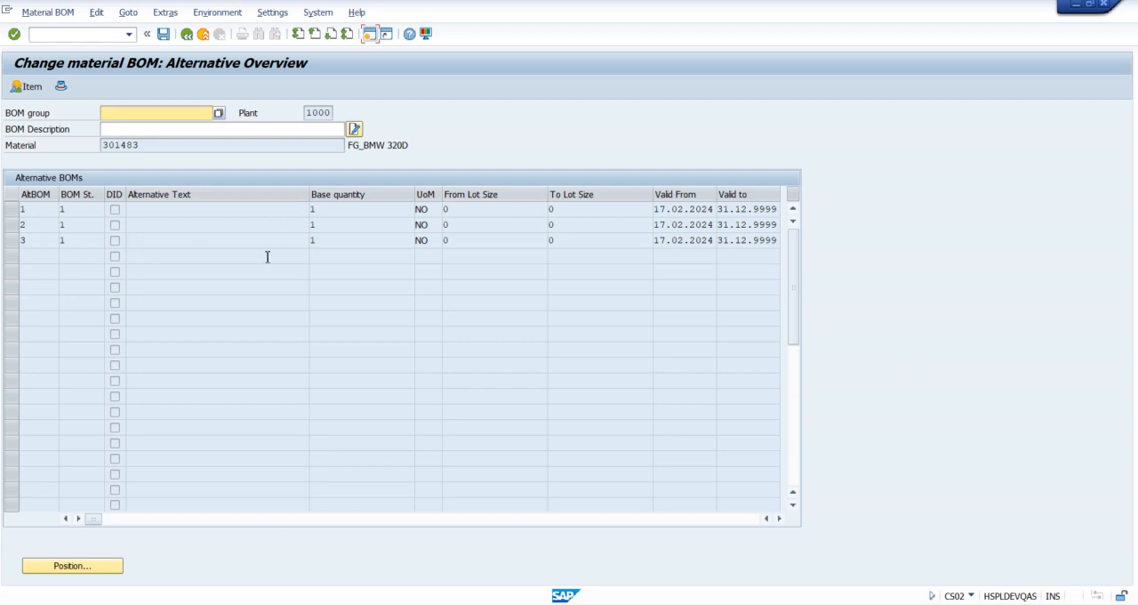
Step: Open alternative BOM 1 of material 301483 and display its header overview
{"action": "left_click", "coordinate": [41, 205]}
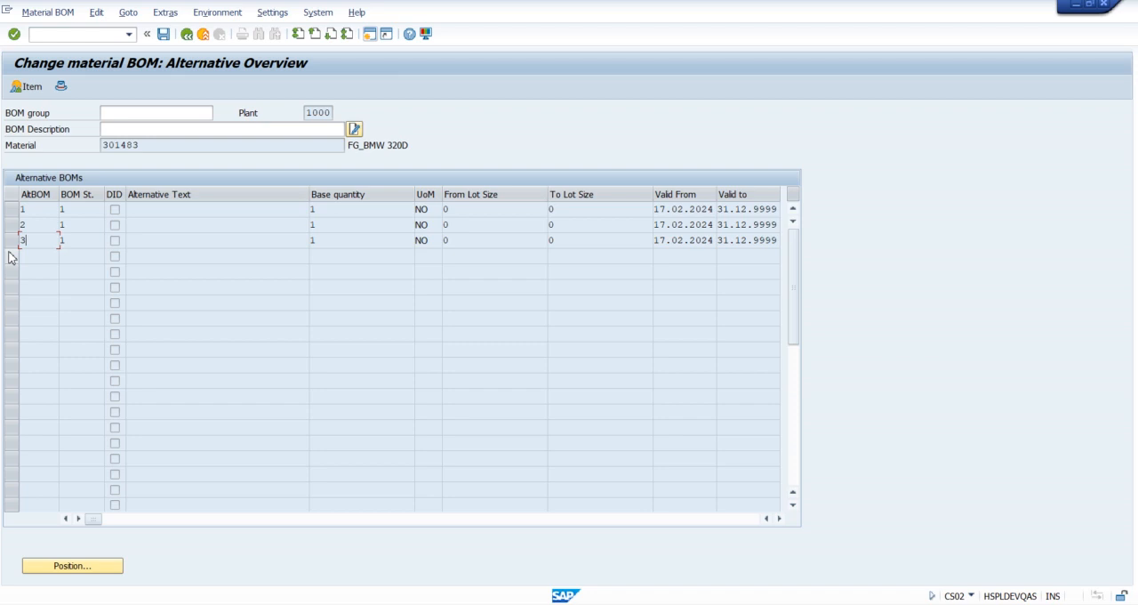
{"action": "left_click", "coordinate": [45, 210]}
{"action": "double_click", "coordinate": [143, 212]}
{"action": "left_click", "coordinate": [392, 308]}
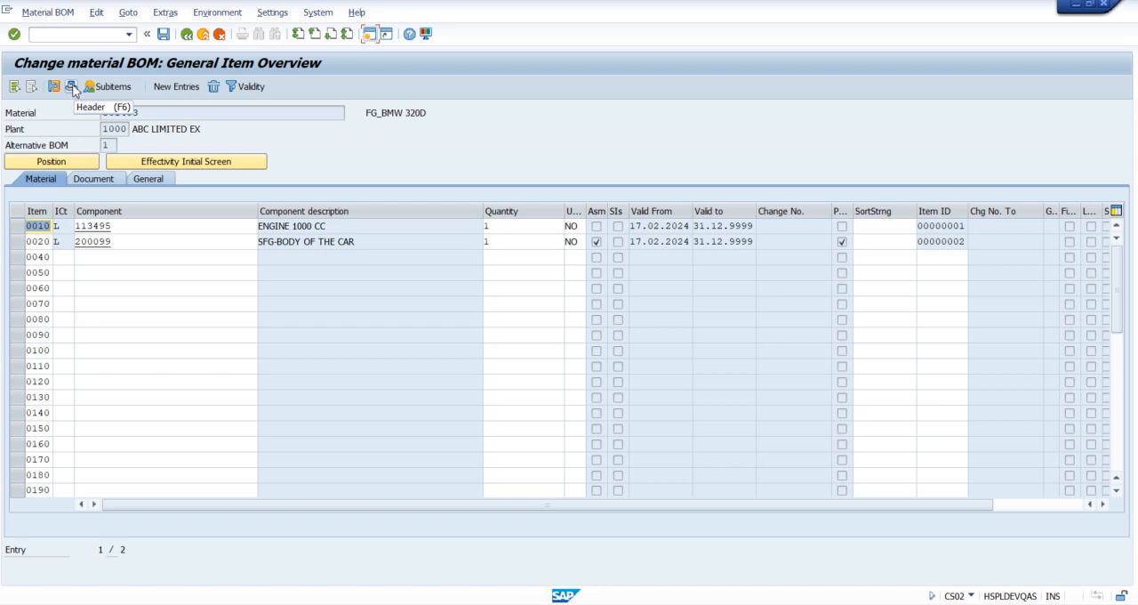
{"action": "left_click", "coordinate": [72, 87]}
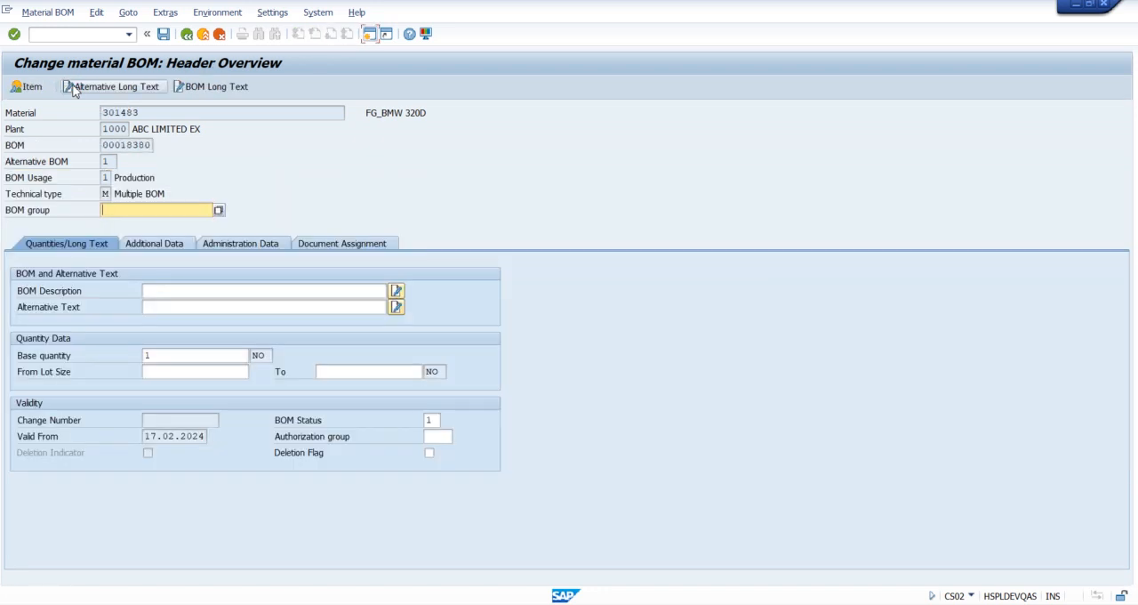
Step: Enter BMW-1500CC MODEL as the alternative text in the header of alternative BOM 1
{"action": "left_click", "coordinate": [162, 307]}
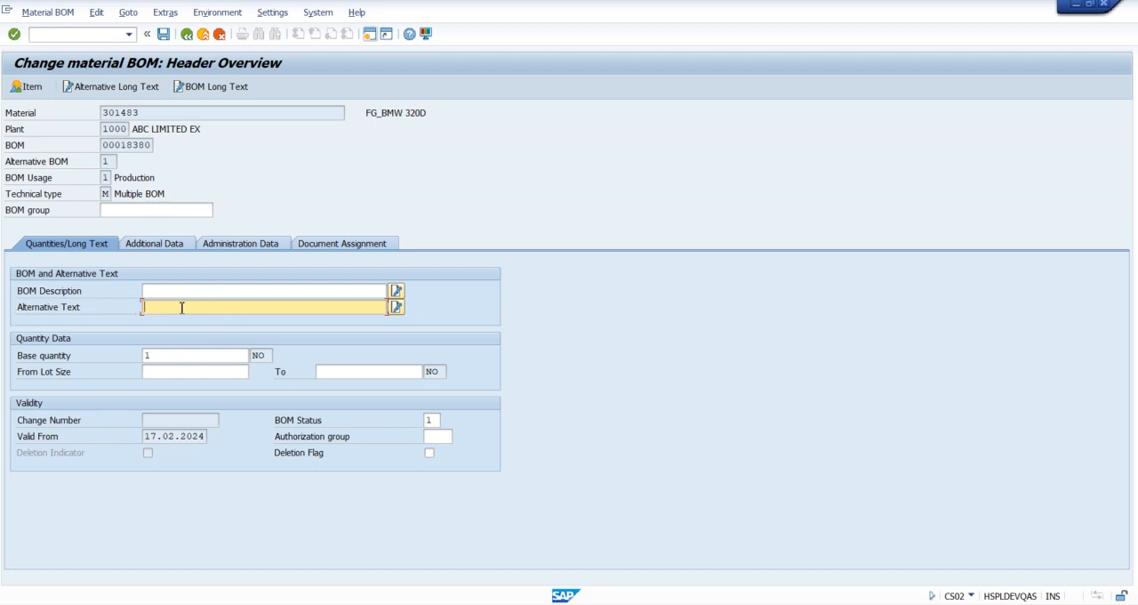
{"action": "left_click_drag", "start_coordinate": [111, 193], "coordinate": [171, 192]}
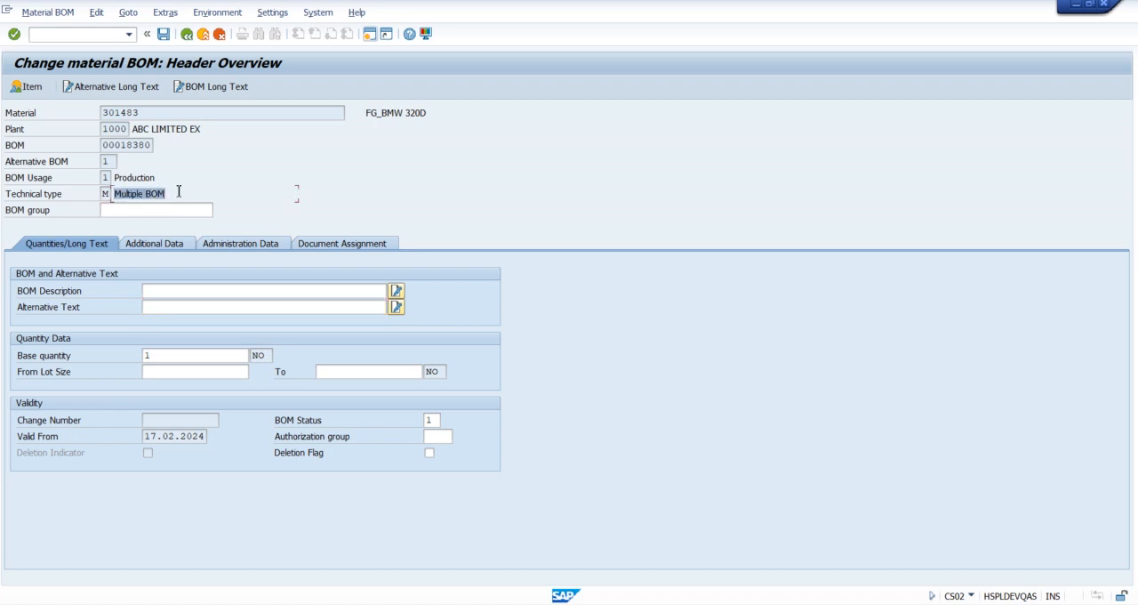
{"action": "left_click", "coordinate": [179, 191]}
{"action": "left_click", "coordinate": [155, 308]}
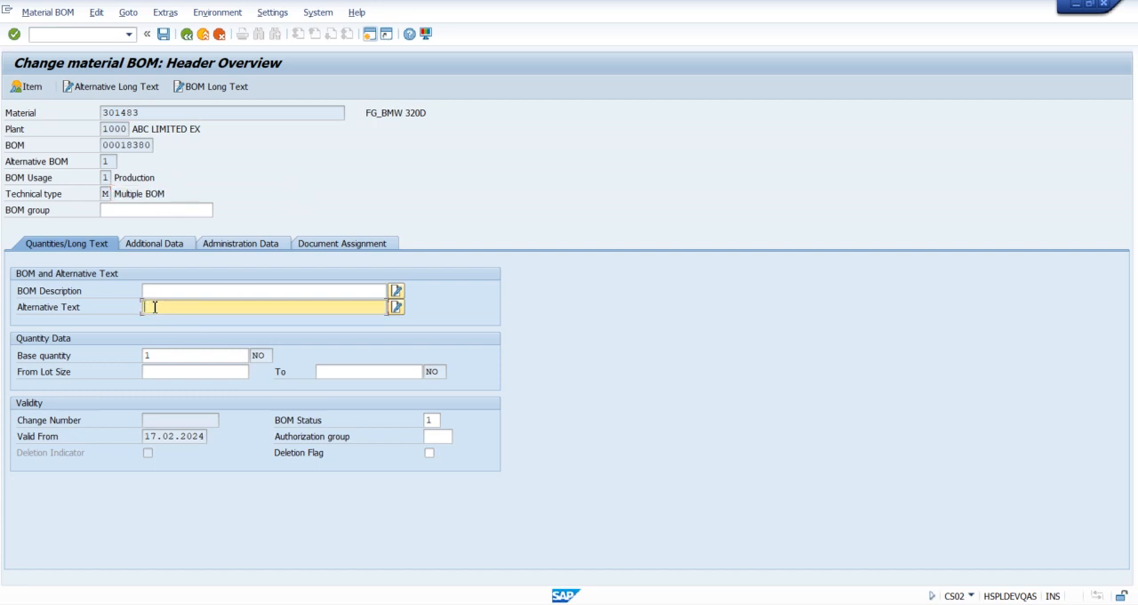
{"action": "type", "text": "BMW-1500CC MODEL"}
Step: Examine the base quantity and its relation to the header material in alternative BOM 1
{"action": "left_click", "coordinate": [178, 354]}
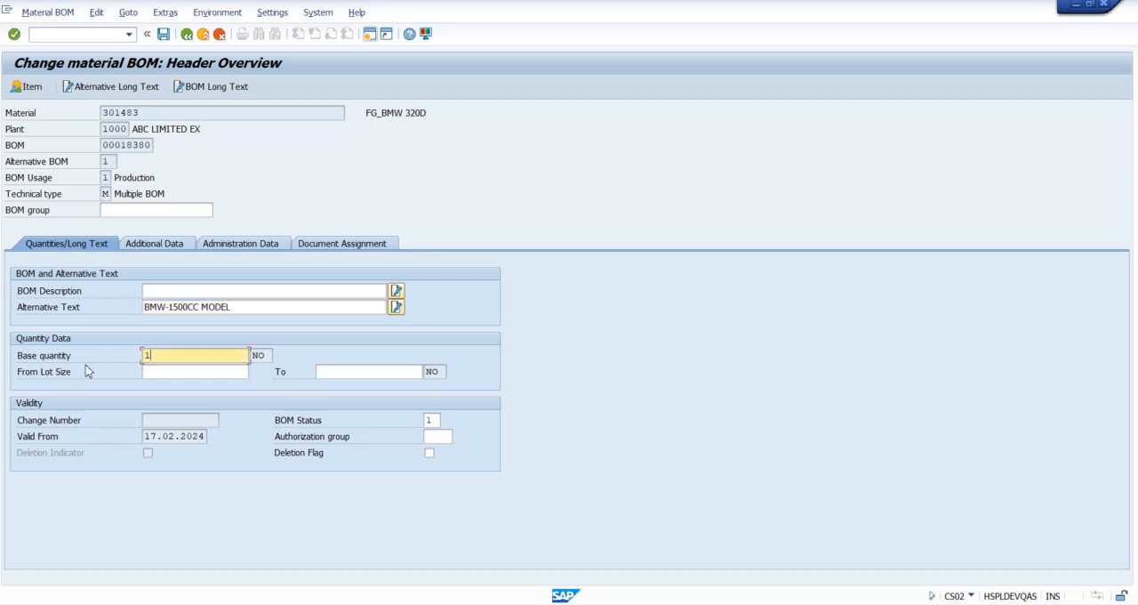
{"action": "left_click_drag", "start_coordinate": [17, 354], "coordinate": [75, 359]}
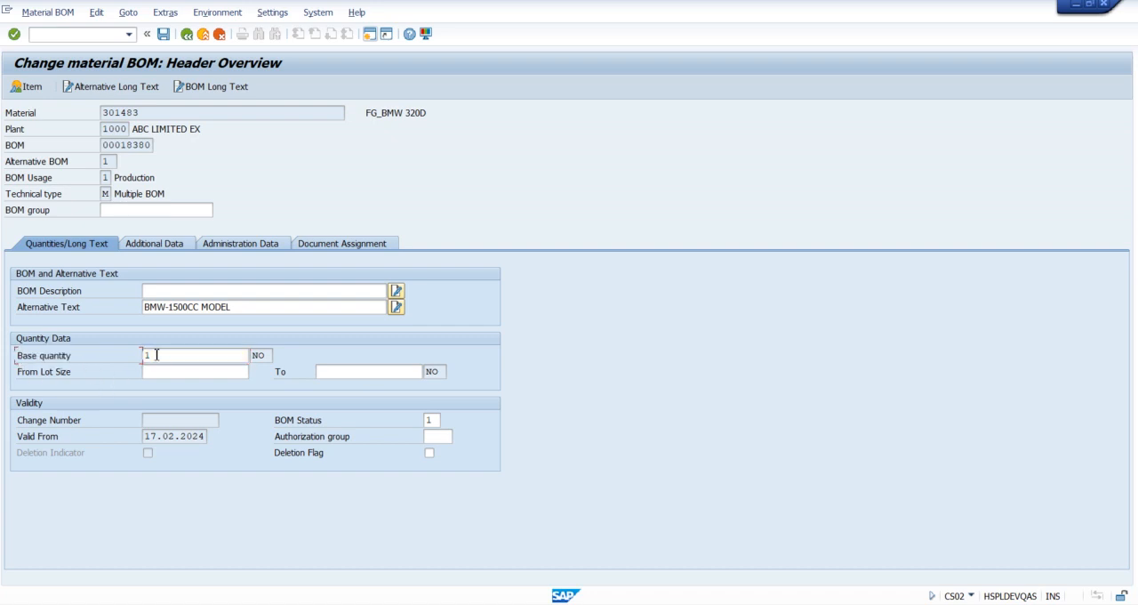
{"action": "left_click", "coordinate": [156, 354]}
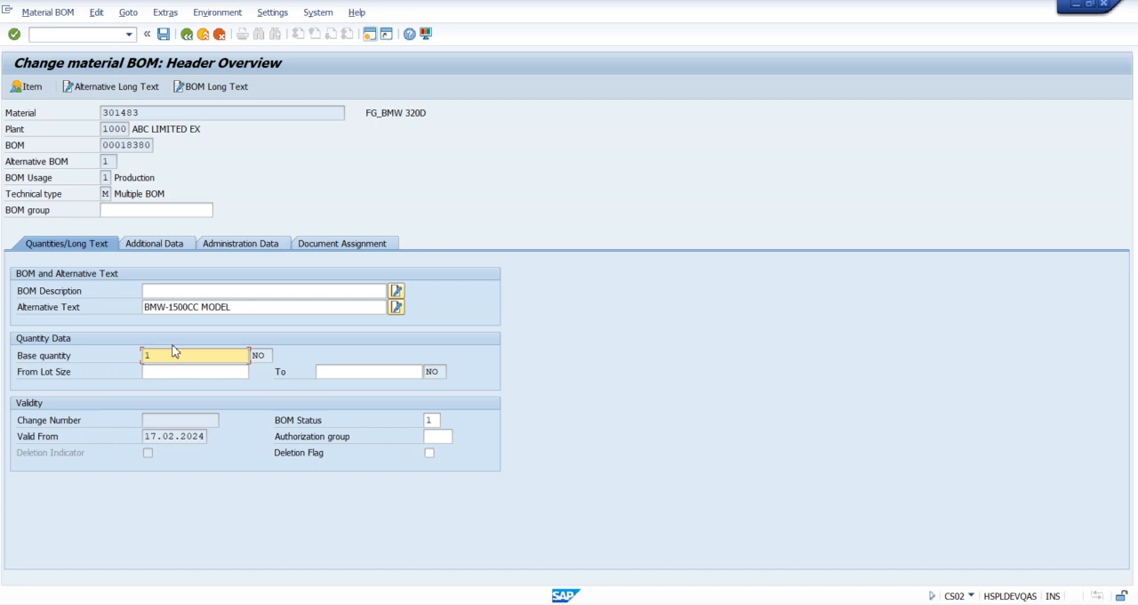
{"action": "left_click", "coordinate": [150, 114]}
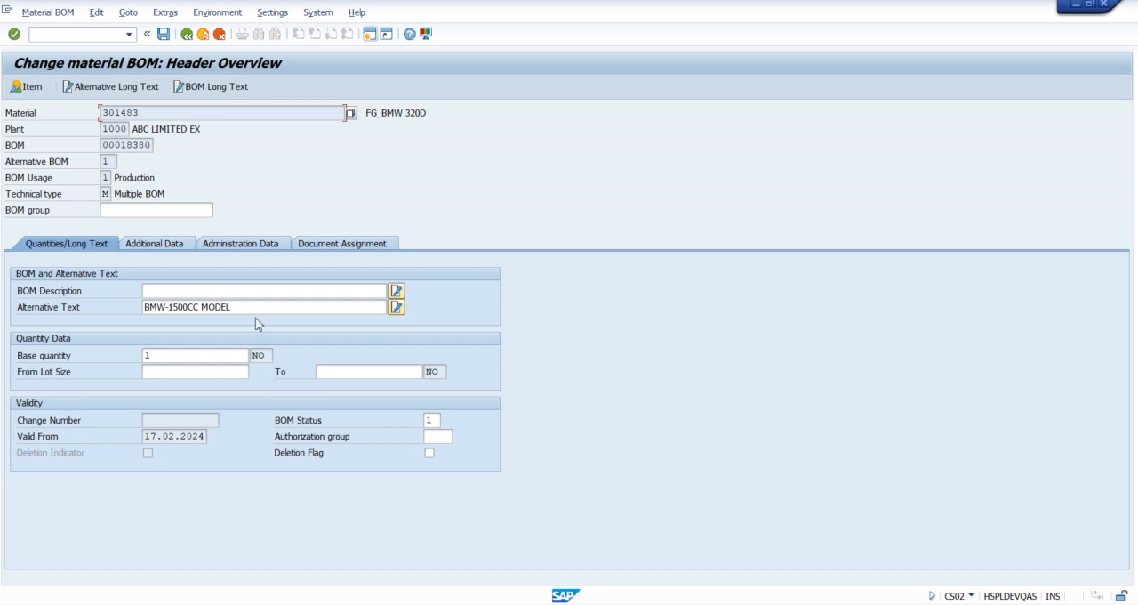
{"action": "left_click", "coordinate": [173, 354]}
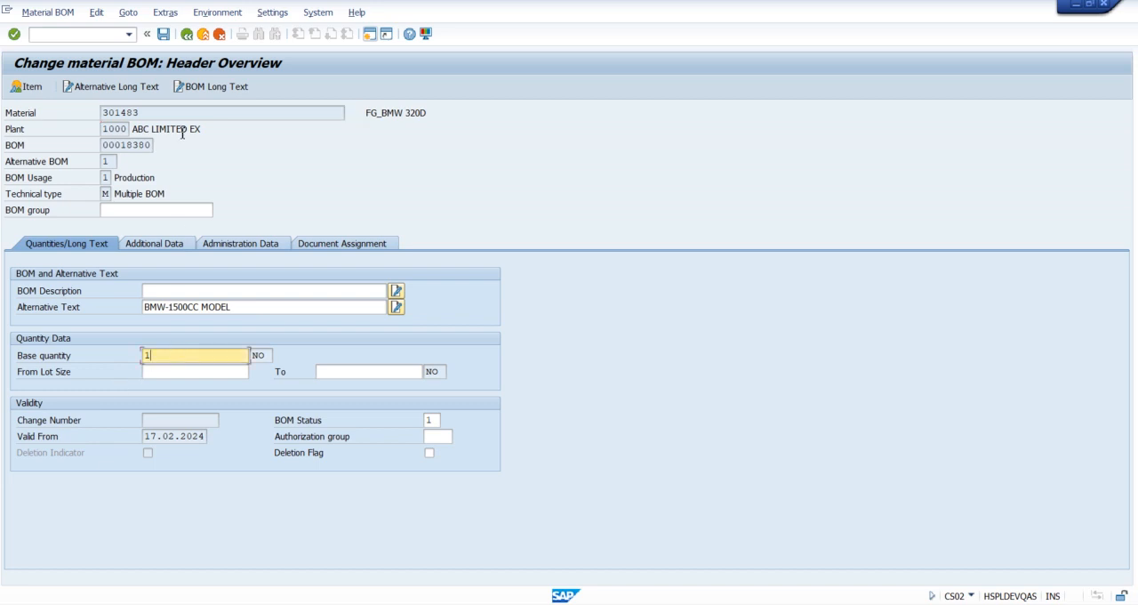
{"action": "left_click", "coordinate": [153, 115]}
{"action": "left_click", "coordinate": [184, 355]}
Step: Set the base quantity of alternative BOM 1 to 1 and save the BOM changes
{"action": "key", "text": "BackSpace"}
{"action": "type", "text": "2"}
{"action": "key", "text": "BackSpace"}
{"action": "type", "text": "1"}
{"action": "left_click", "coordinate": [165, 40]}
{"action": "left_click", "coordinate": [164, 39]}
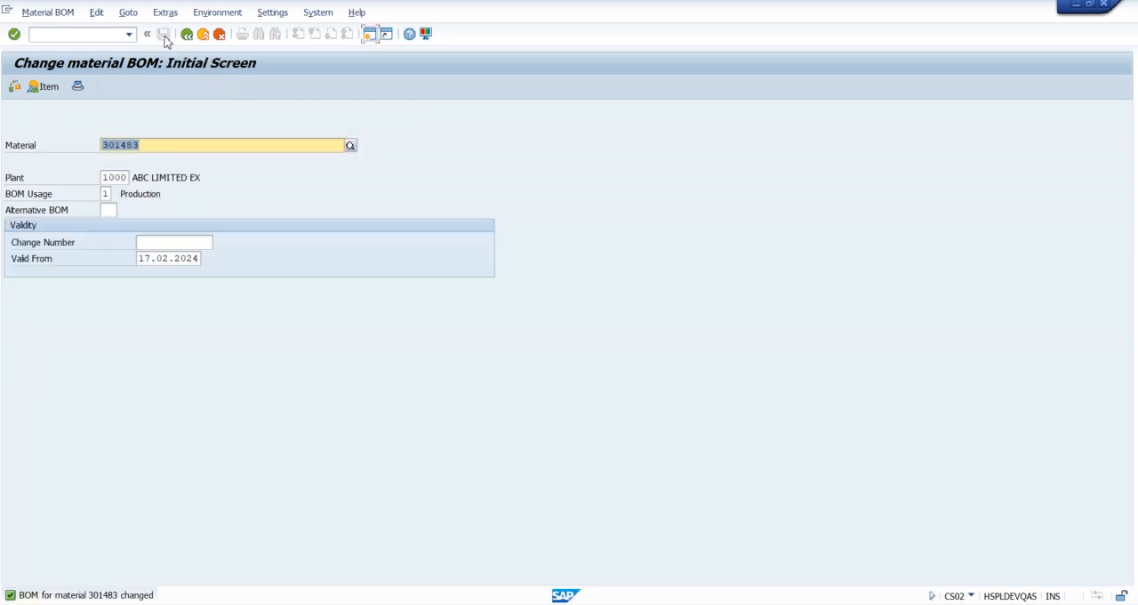
Step: Open alternative BOM 2 of material 301483 for changing and display its header overview
{"action": "key", "text": "Return"}
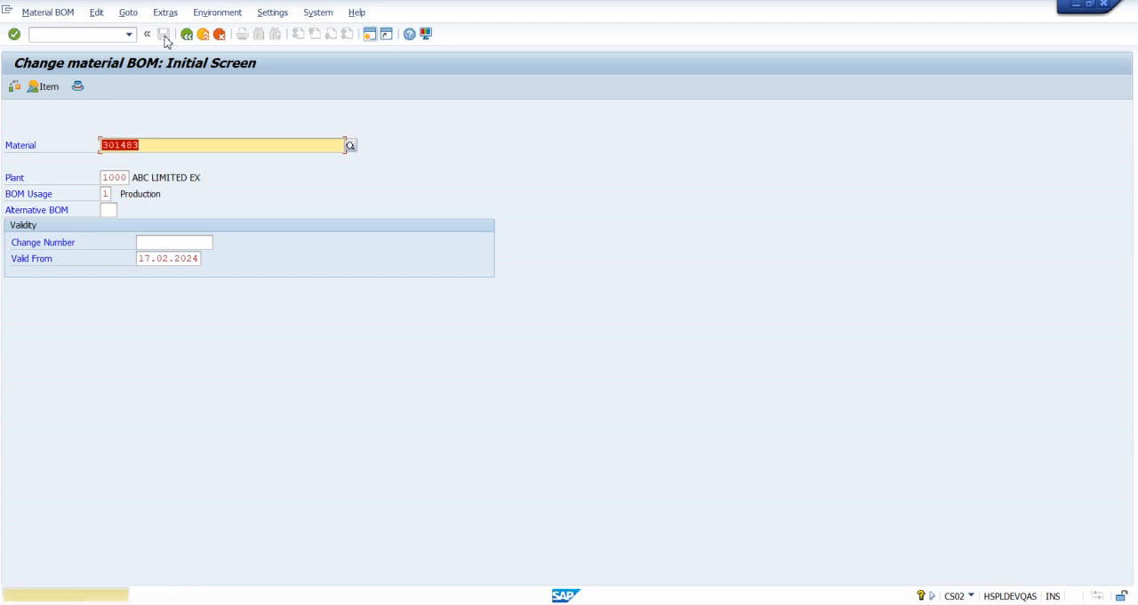
{"action": "left_click", "coordinate": [107, 210]}
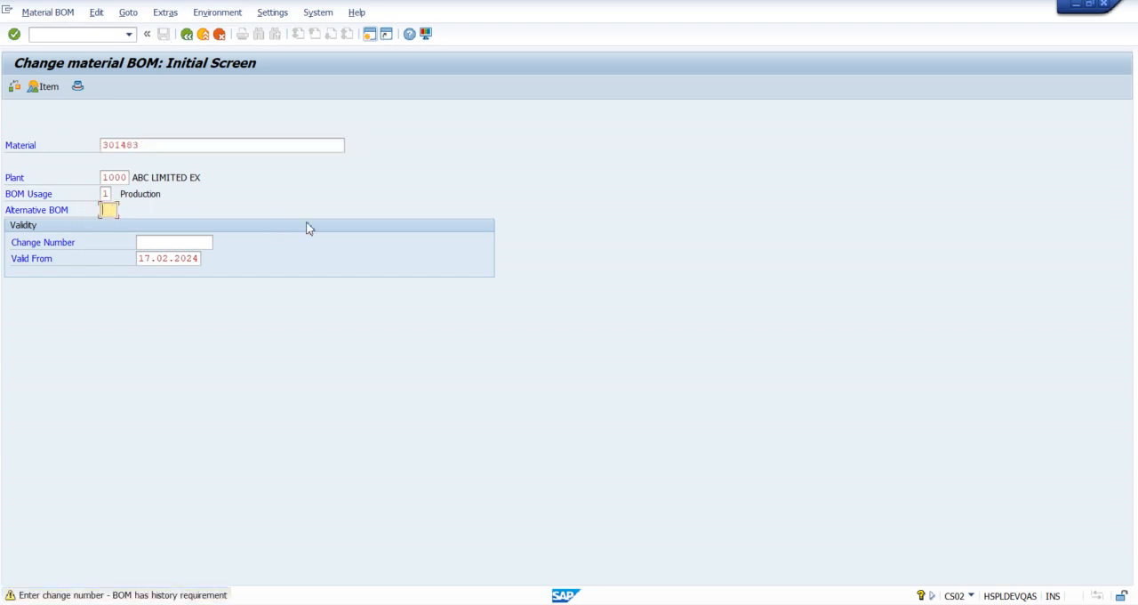
{"action": "type", "text": "2"}
{"action": "key", "text": "Return"}
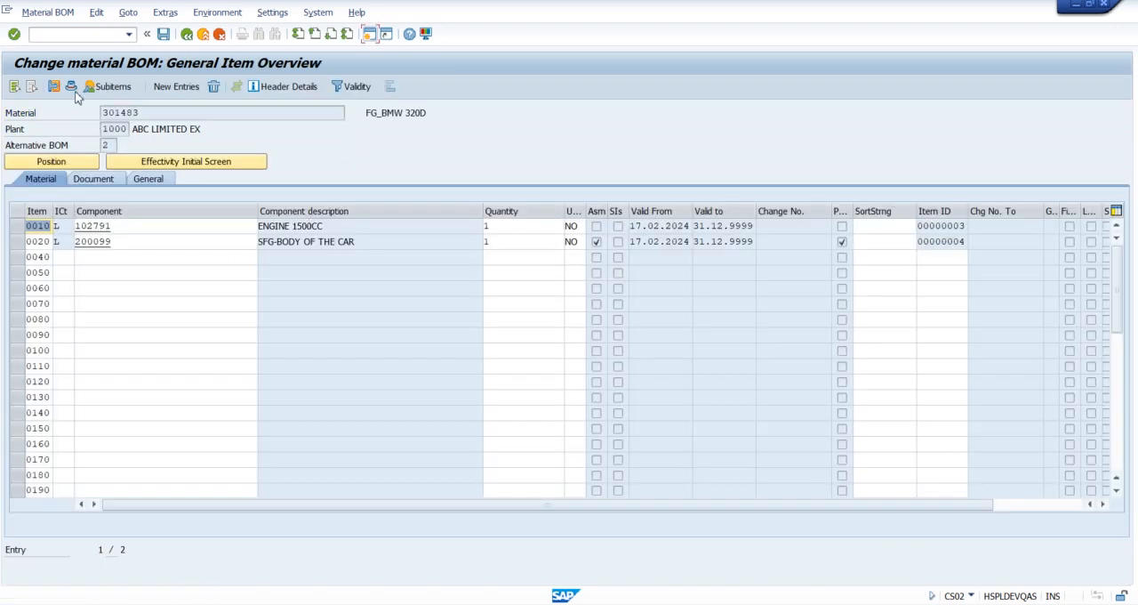
{"action": "left_click", "coordinate": [71, 86]}
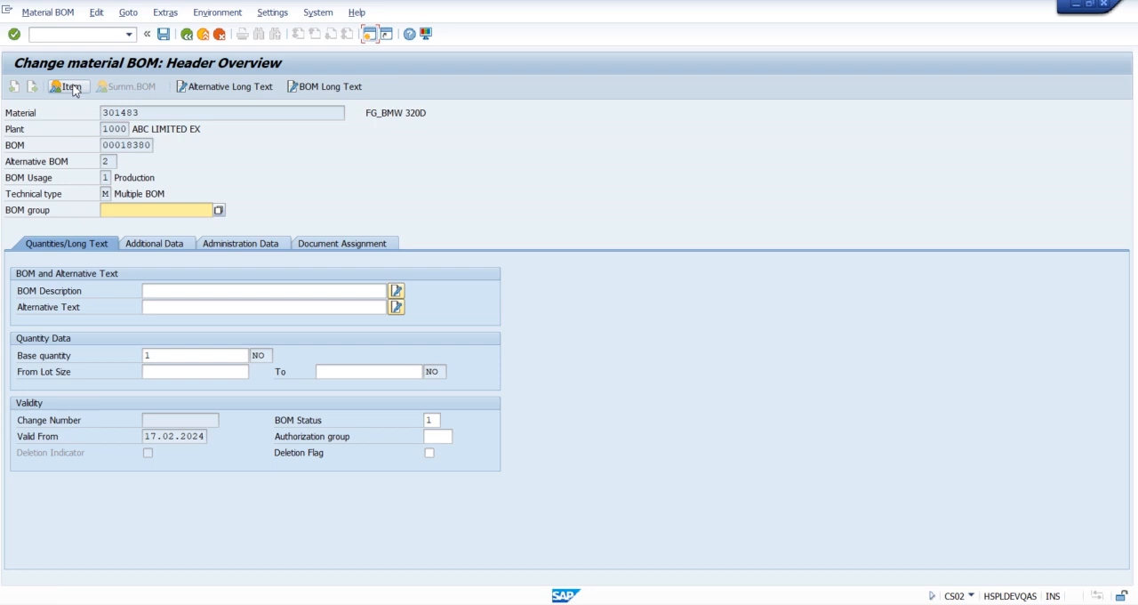
Step: Enter BMW-1000CC MODEL as the alternative text of alternative BOM 2 and save the BOM
{"action": "left_click", "coordinate": [175, 309]}
{"action": "type", "text": "B"}
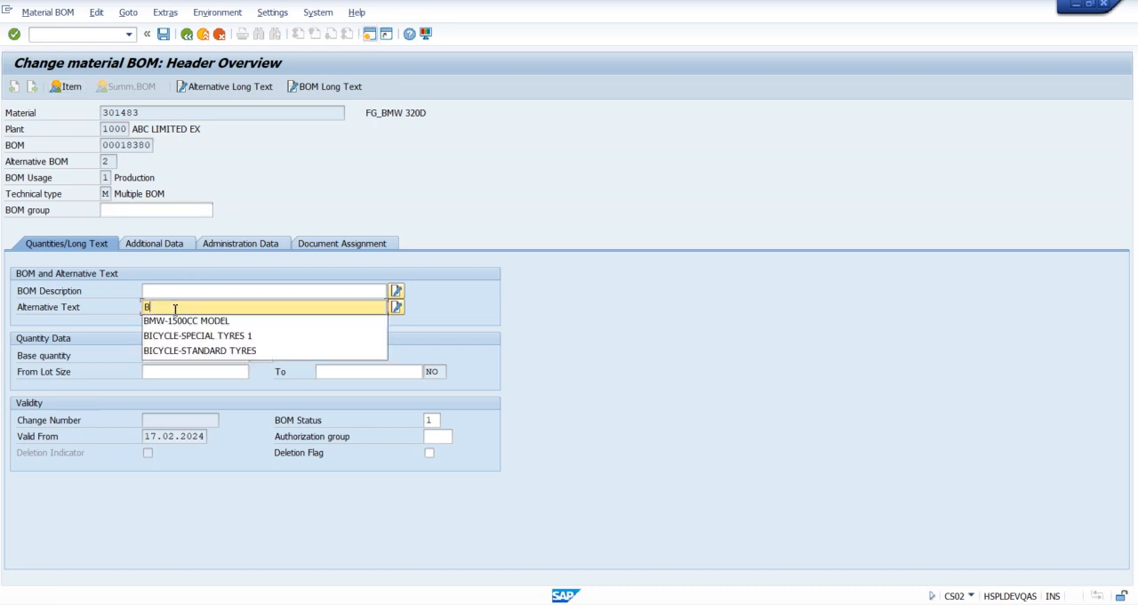
{"action": "type", "text": "MW-"}
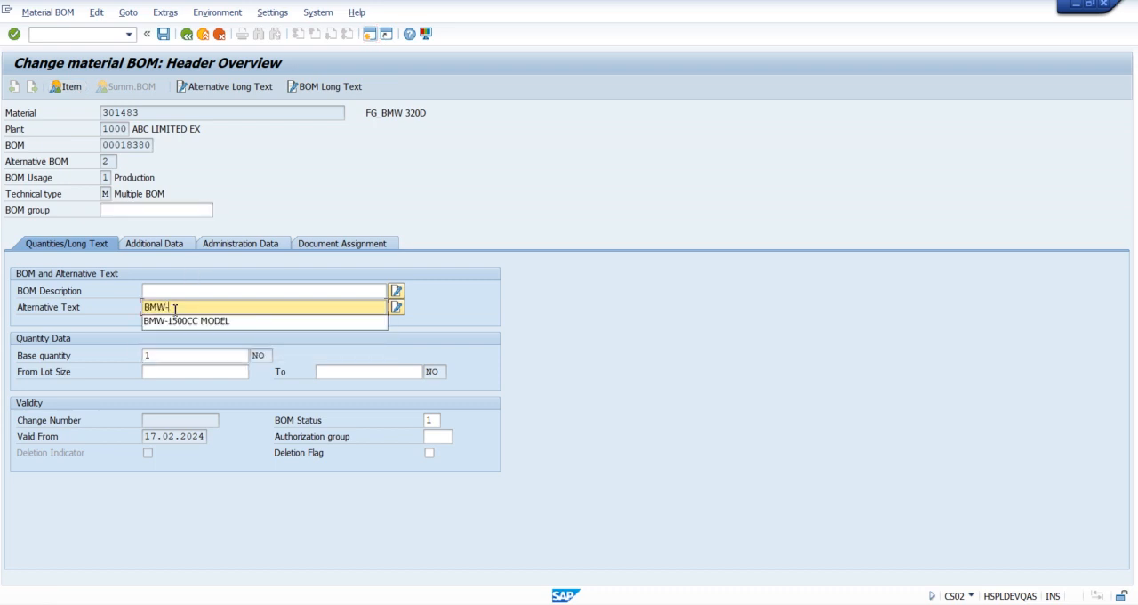
{"action": "type", "text": "1000CC MODEL"}
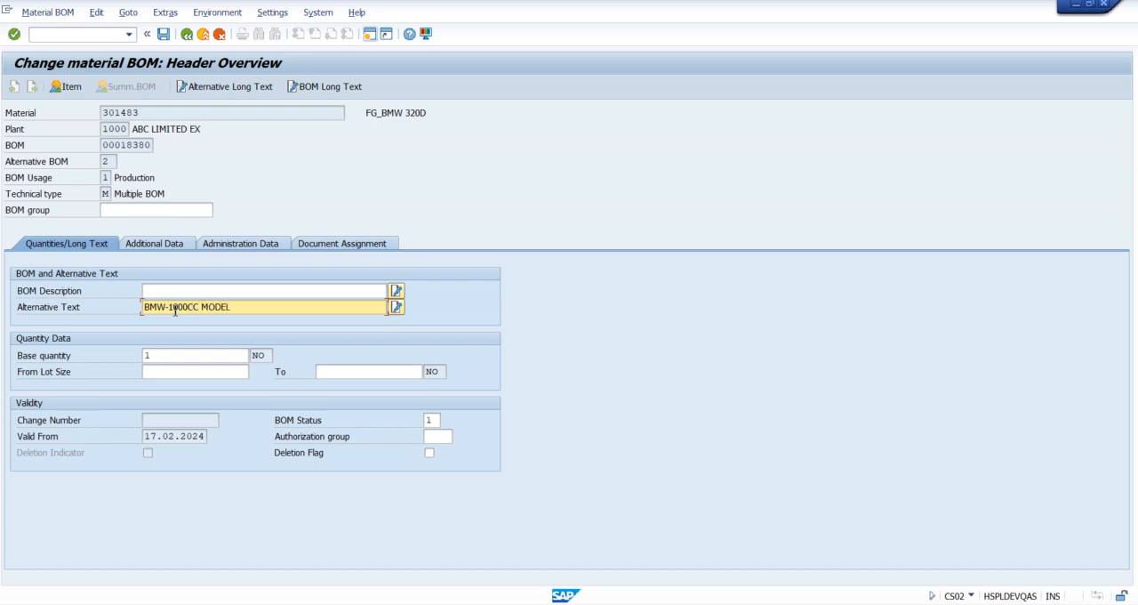
{"action": "left_click", "coordinate": [164, 34]}
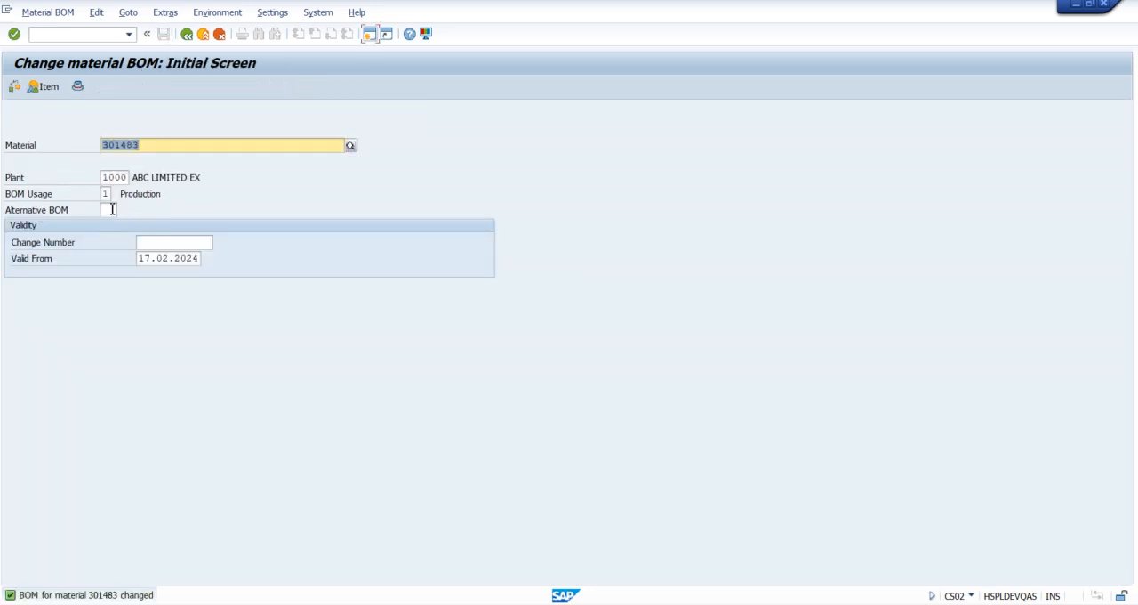
Step: Open alternative BOM 3 of material 301483 for changing and display its header overview
{"action": "left_click", "coordinate": [108, 209]}
{"action": "type", "text": "3"}
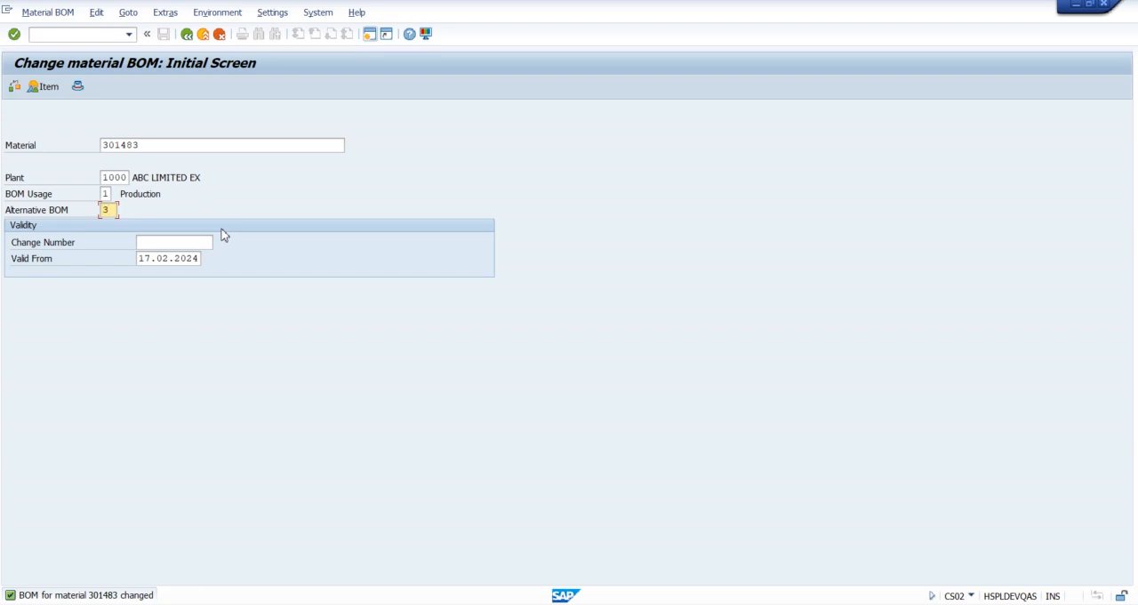
{"action": "key", "text": "Return"}
{"action": "key", "text": "Return"}
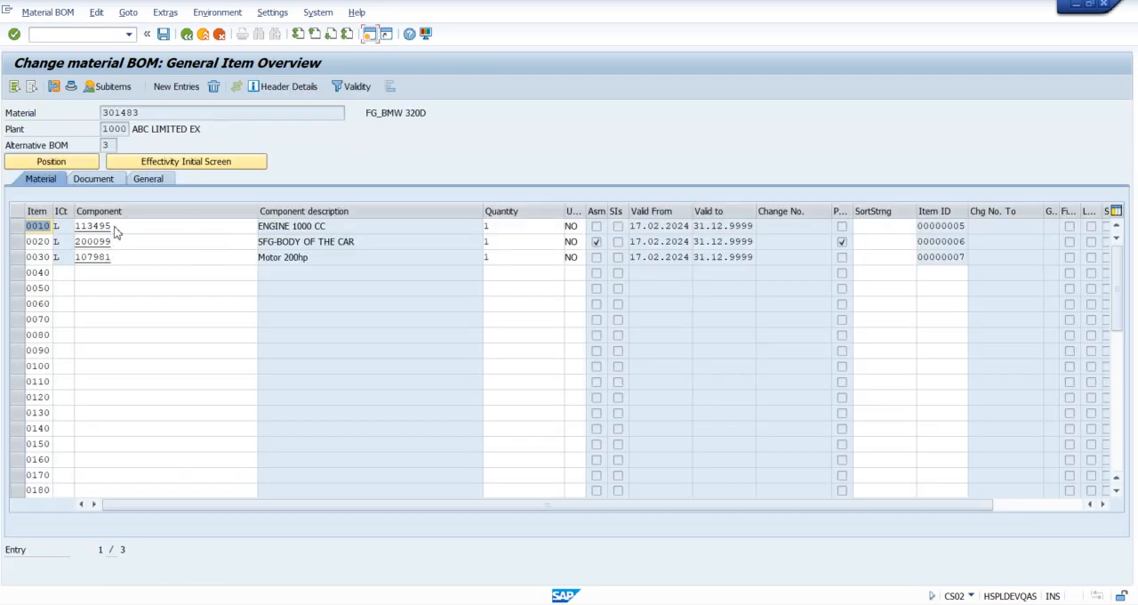
{"action": "left_click", "coordinate": [71, 87]}
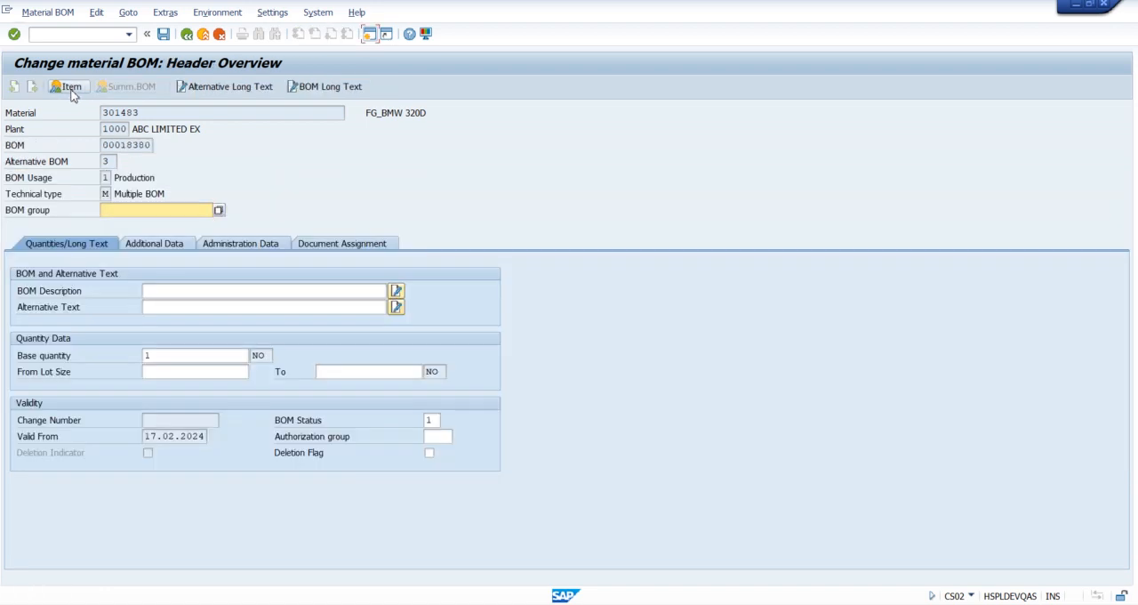
Step: Enter BMW-1000CC MODEL WITH MOTOR as the alternative text of alternative BOM 3 and save the BOM
{"action": "left_click", "coordinate": [176, 306]}
{"action": "type", "text": "BMW"}
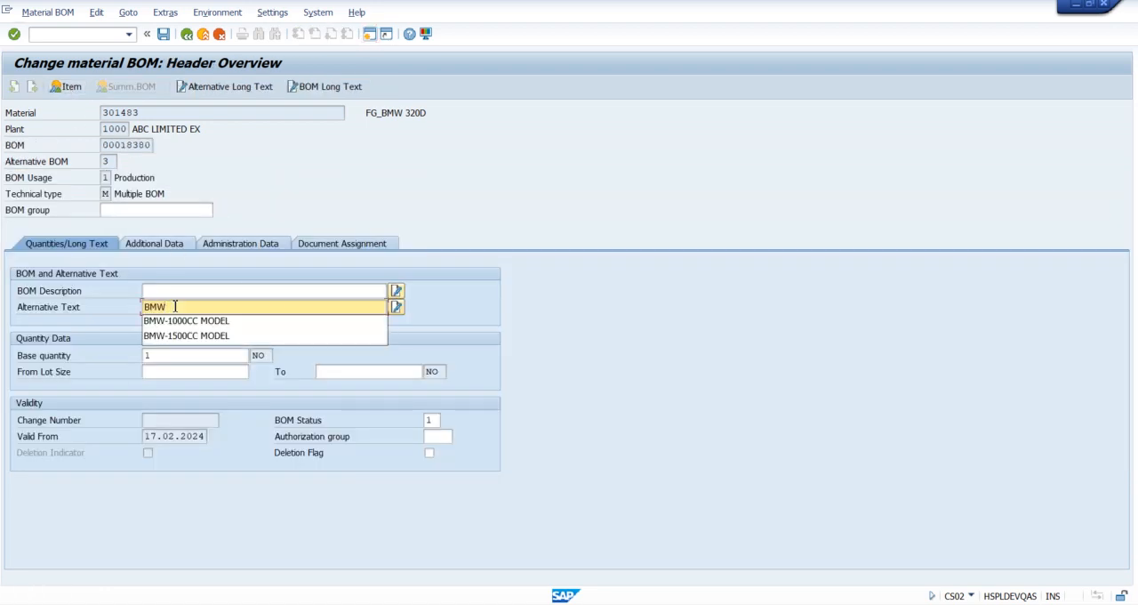
{"action": "key", "text": "Down"}
{"action": "key", "text": "Return"}
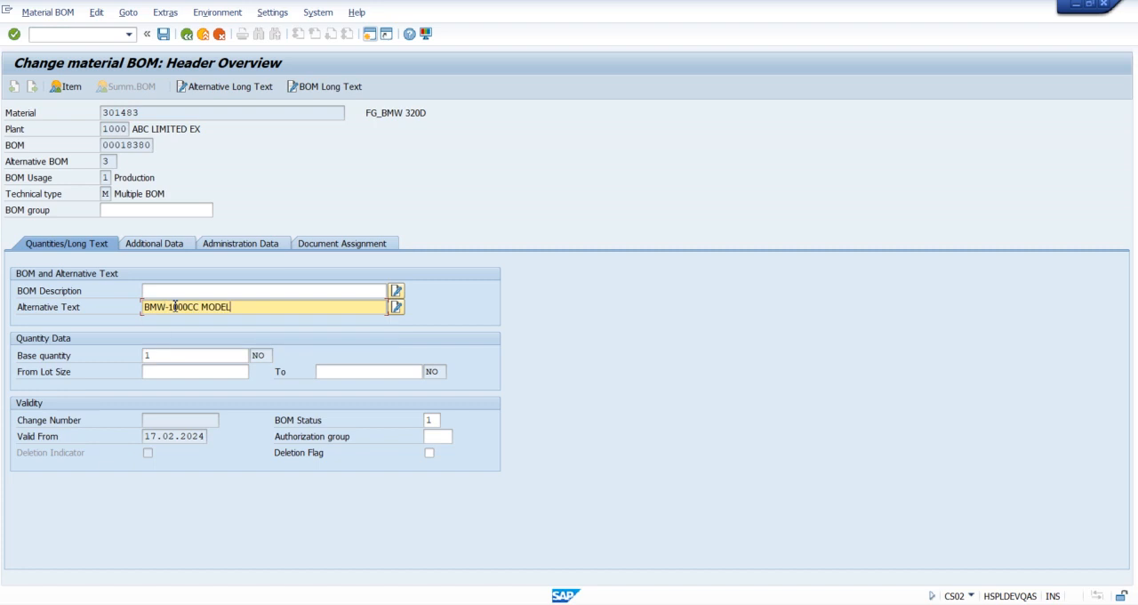
{"action": "type", "text": "WITH MOTOR"}
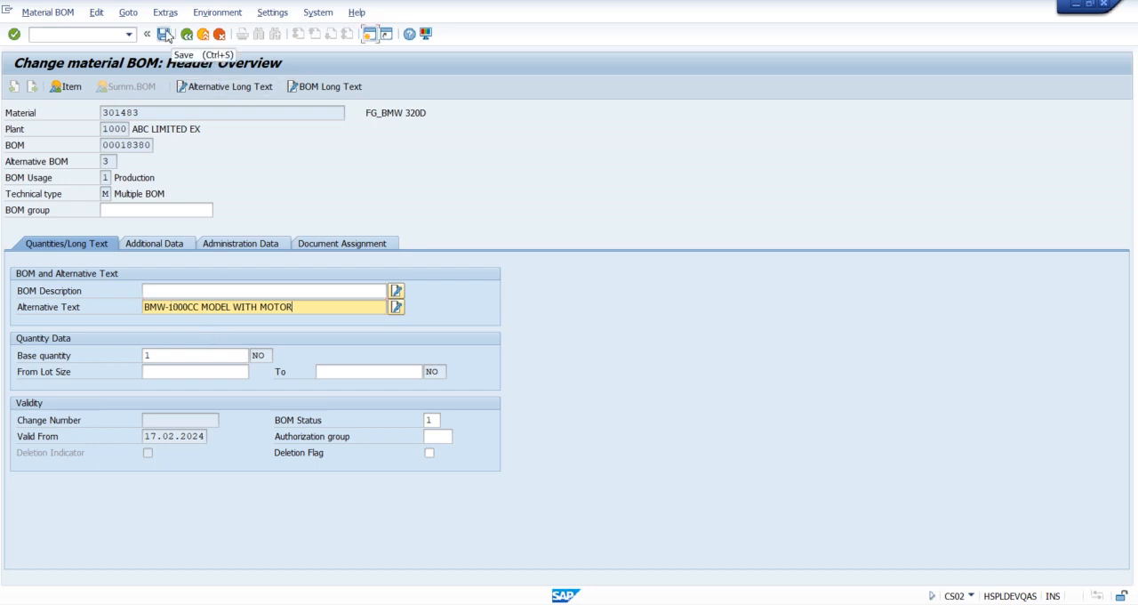
{"action": "left_click", "coordinate": [164, 34]}
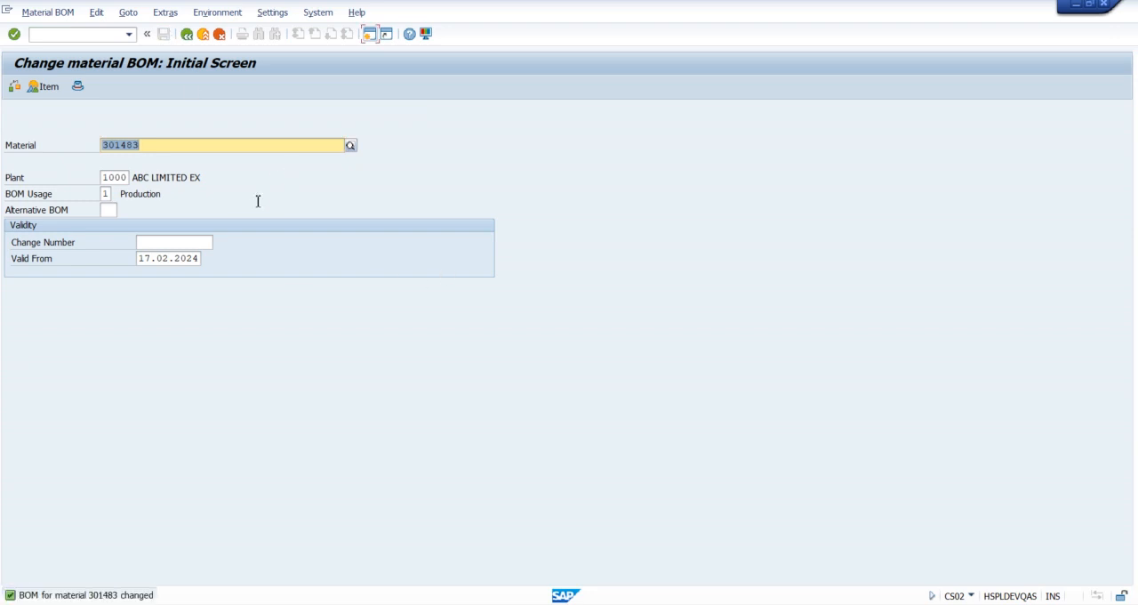
Step: Display the alternative overview of material 301483 without specifying an alternative, review each alternative's text, and return to SAP Easy Access
{"action": "key", "text": "Tab"}
{"action": "key", "text": "Return"}
{"action": "key", "text": "Return"}
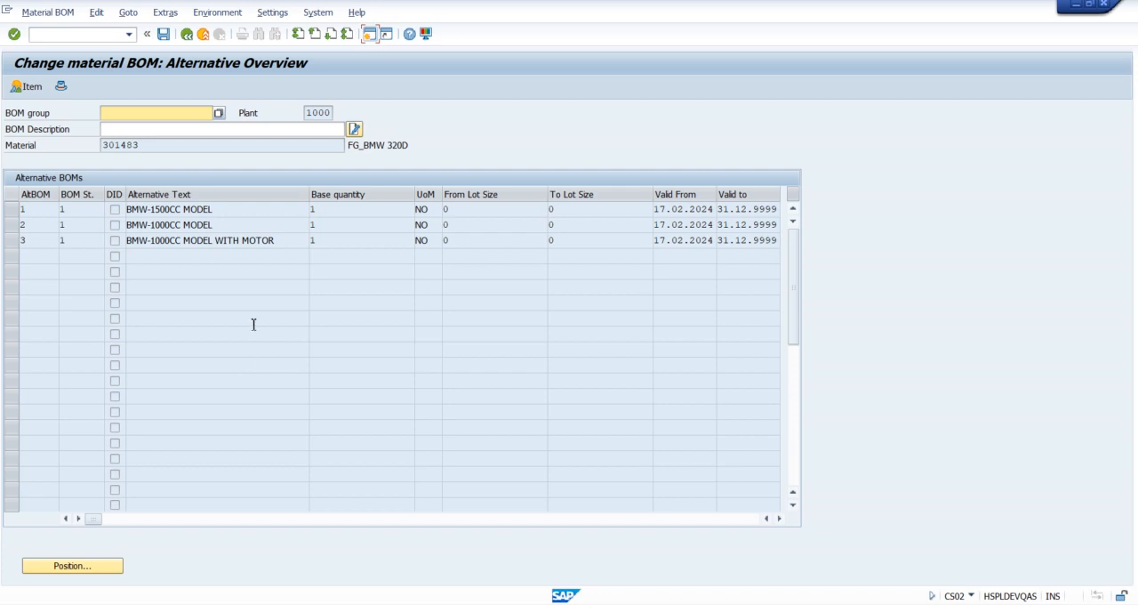
{"action": "left_click", "coordinate": [232, 211]}
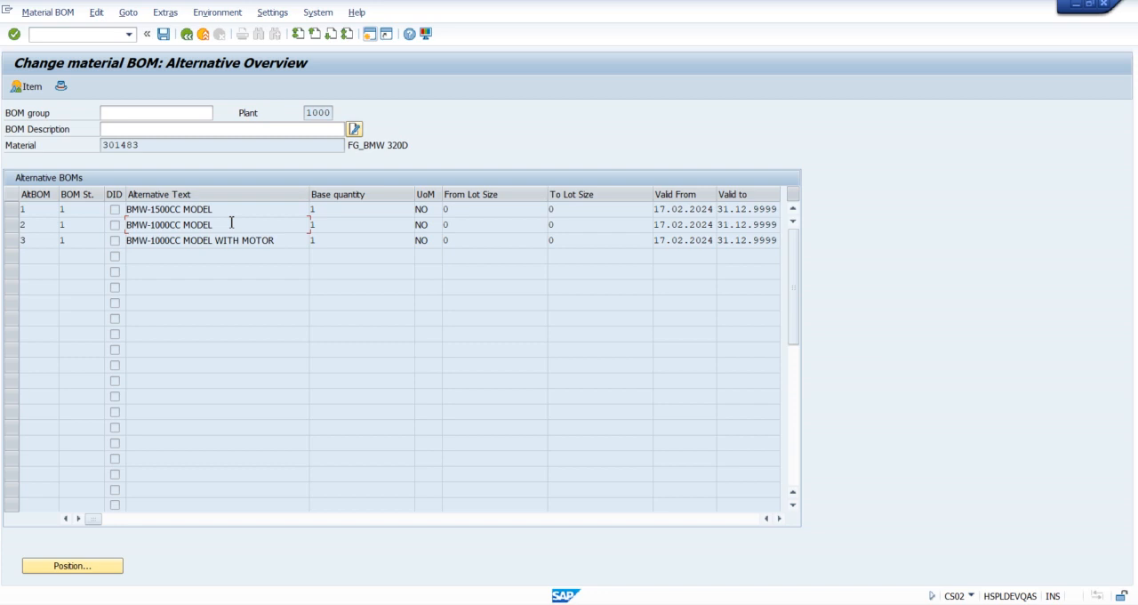
{"action": "left_click", "coordinate": [278, 240]}
{"action": "left_click_drag", "start_coordinate": [346, 145], "coordinate": [84, 146]}
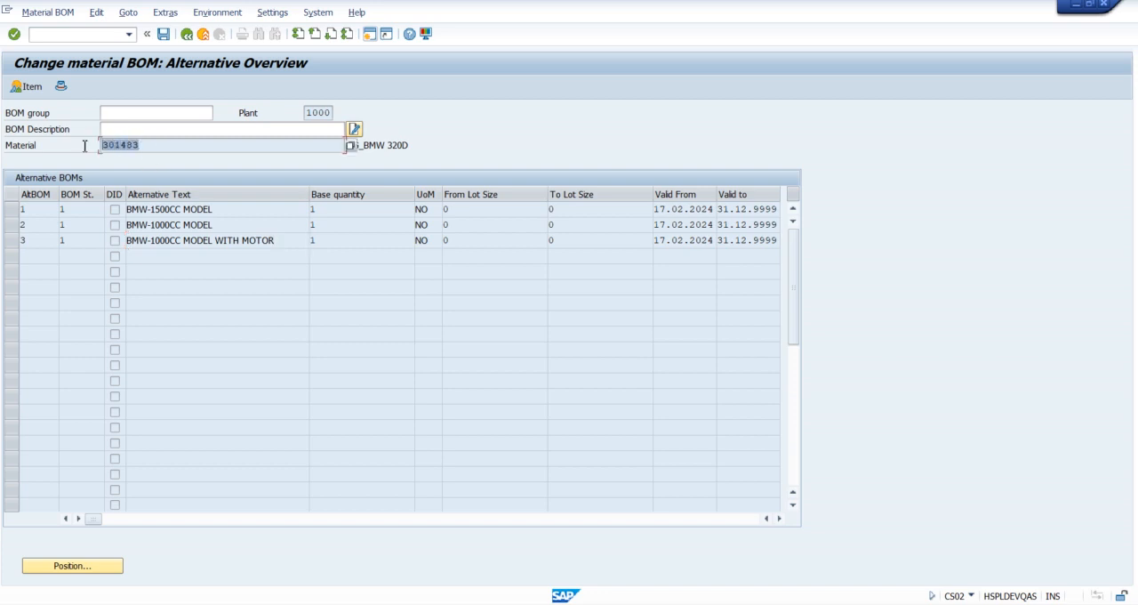
{"action": "left_click", "coordinate": [203, 34]}
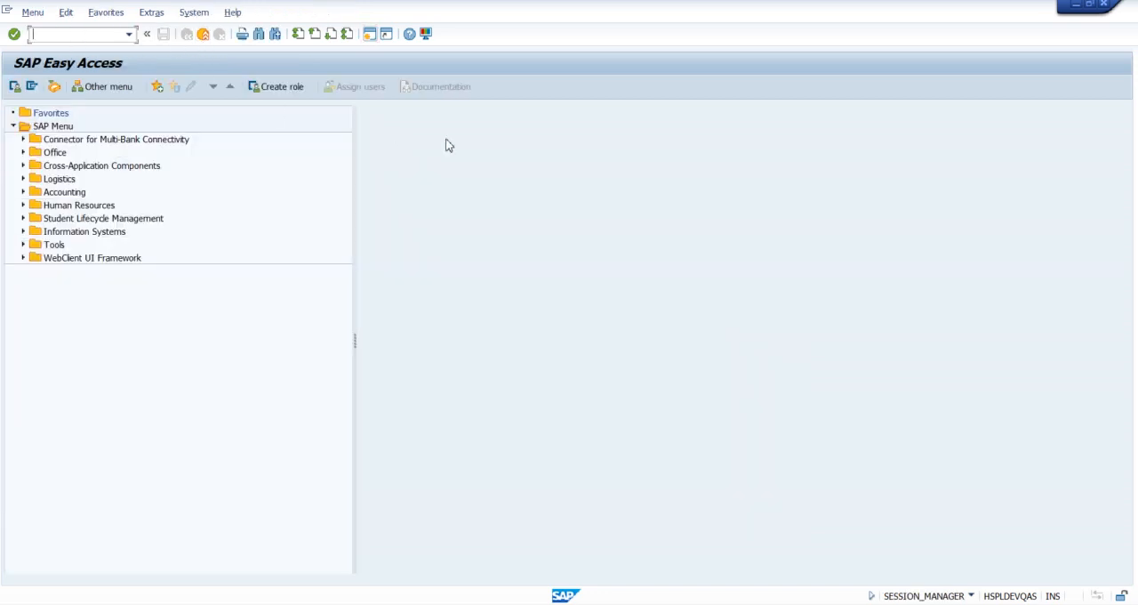
Step: Explode alternative BOM 1 of material 301483 level by level in CS11 with application PP01, and check the engine and body quantities
{"action": "type", "text": "CS11"}
{"action": "key", "text": "Return"}
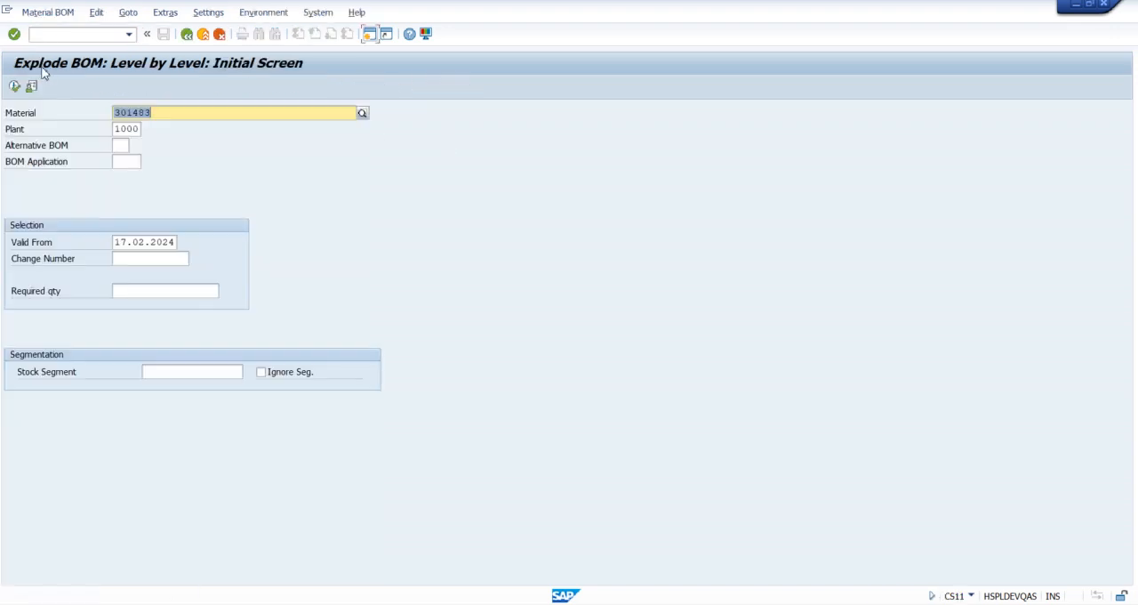
{"action": "left_click", "coordinate": [122, 147]}
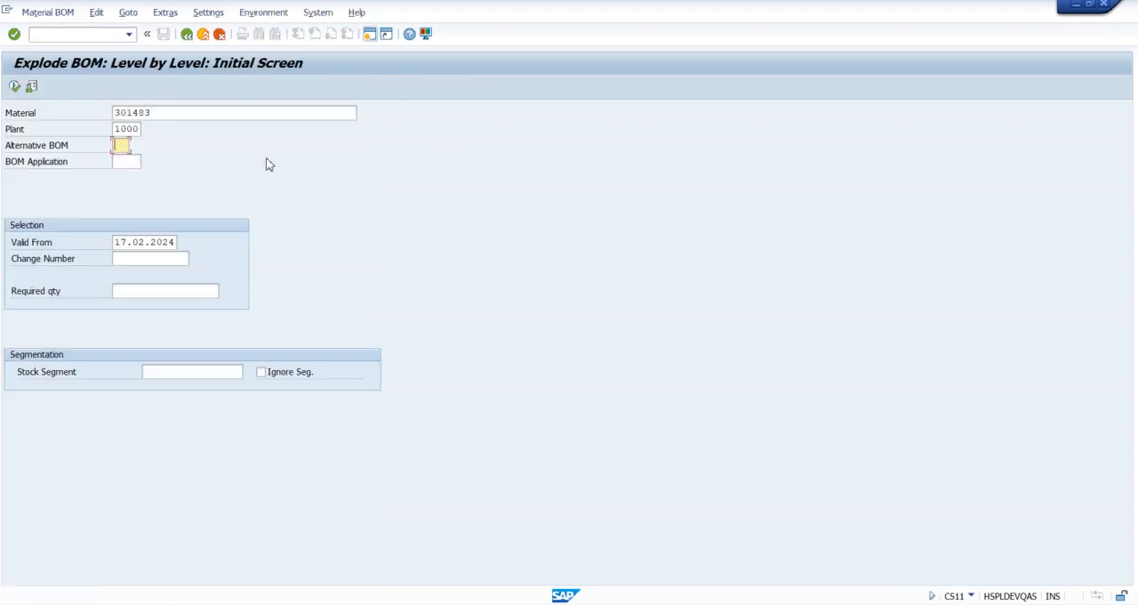
{"action": "type", "text": "1"}
{"action": "left_click", "coordinate": [133, 166]}
{"action": "left_click", "coordinate": [130, 175]}
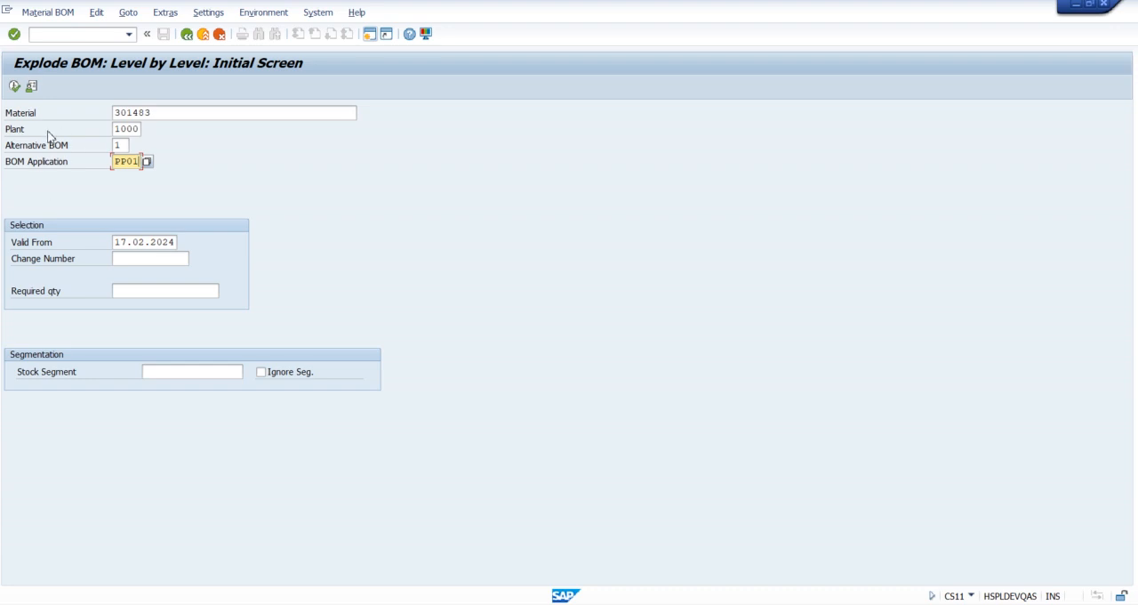
{"action": "left_click", "coordinate": [16, 87]}
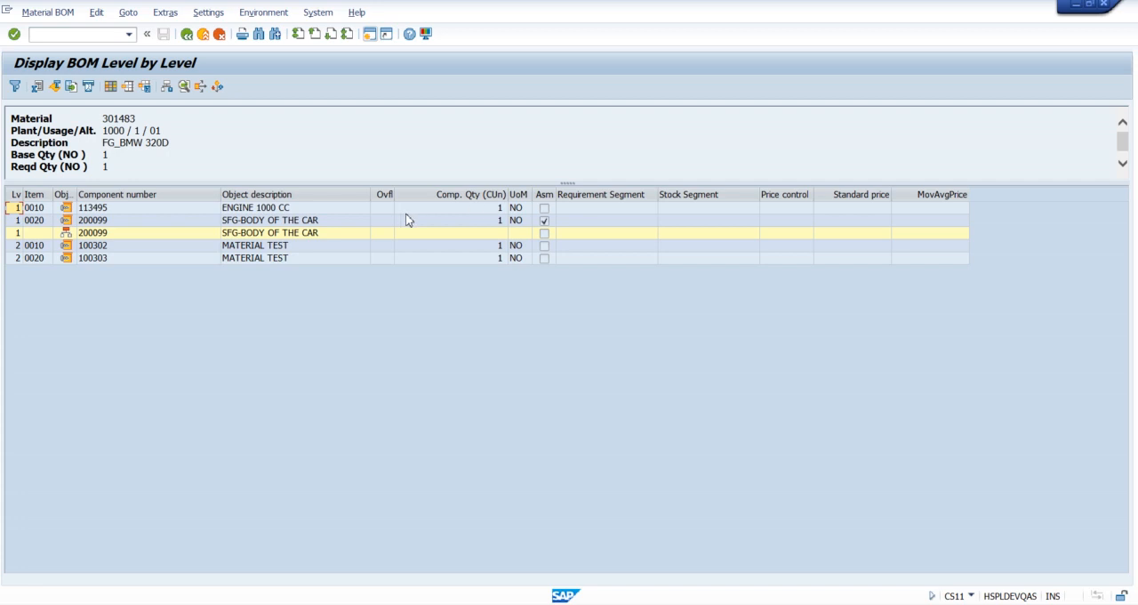
{"action": "left_click", "coordinate": [488, 207]}
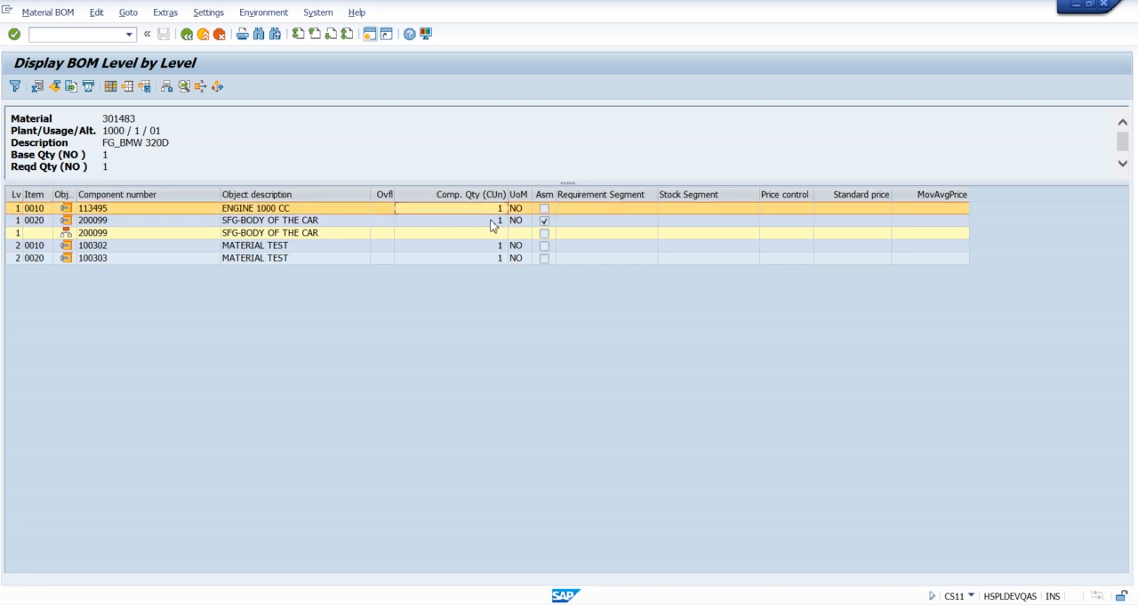
{"action": "left_click", "coordinate": [495, 221]}
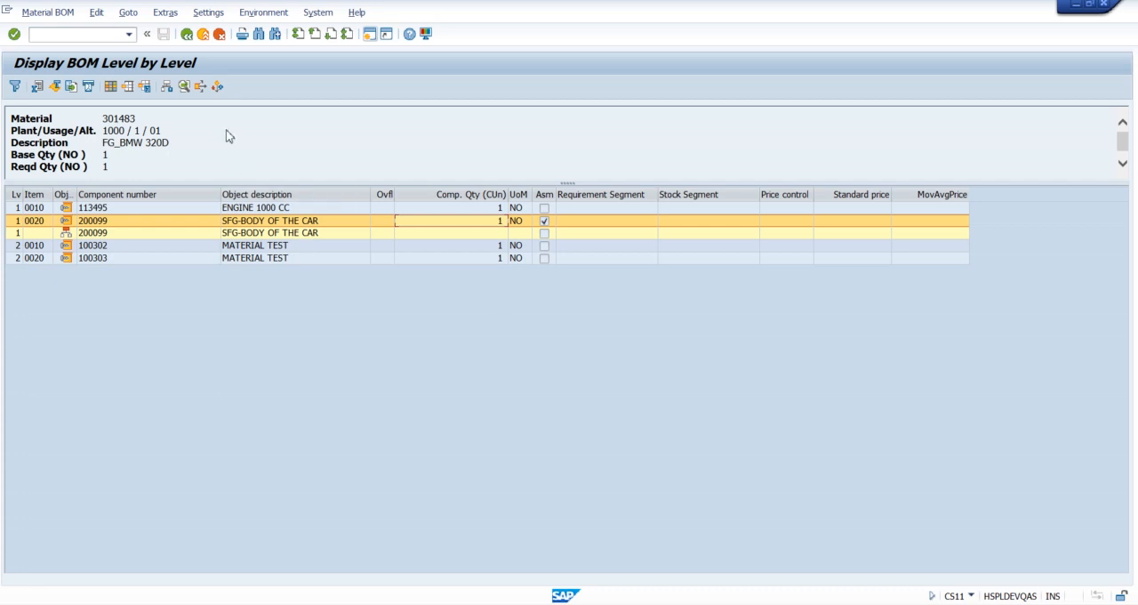
{"action": "left_click", "coordinate": [187, 35]}
Step: Explode alternative BOM 1 again with a required quantity of 2 and review the component quantities
{"action": "left_click", "coordinate": [139, 294]}
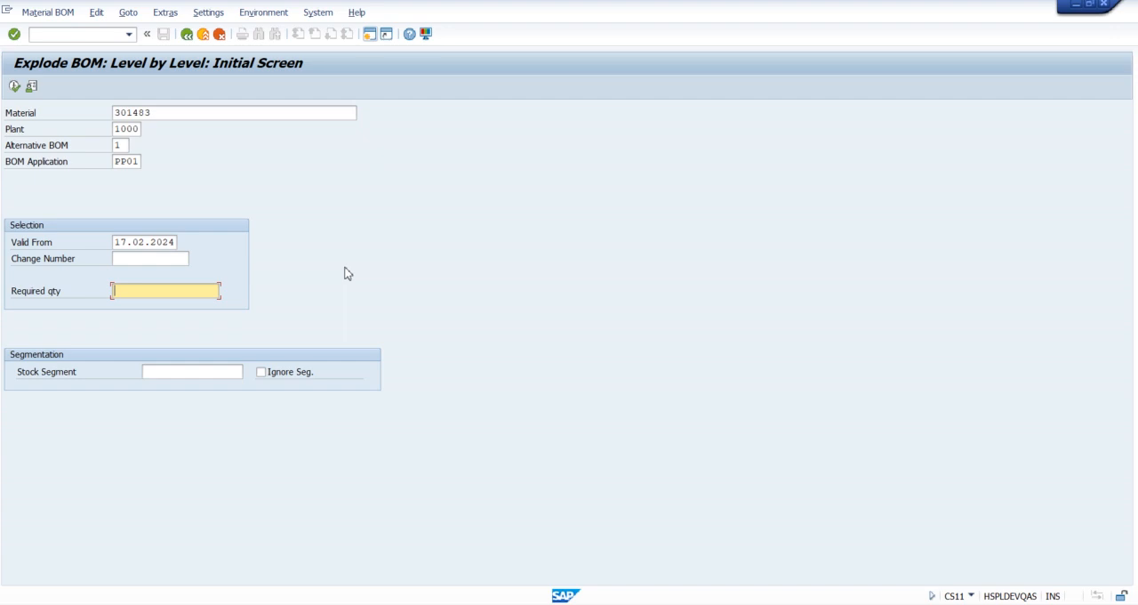
{"action": "type", "text": "2"}
{"action": "left_click", "coordinate": [14, 86]}
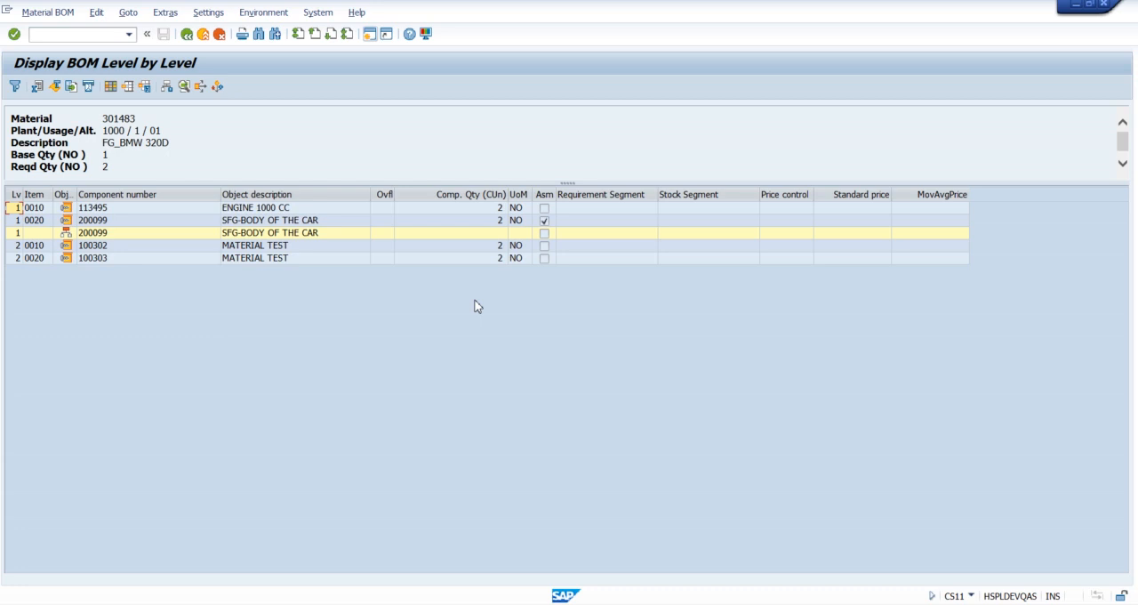
{"action": "left_click", "coordinate": [186, 34]}
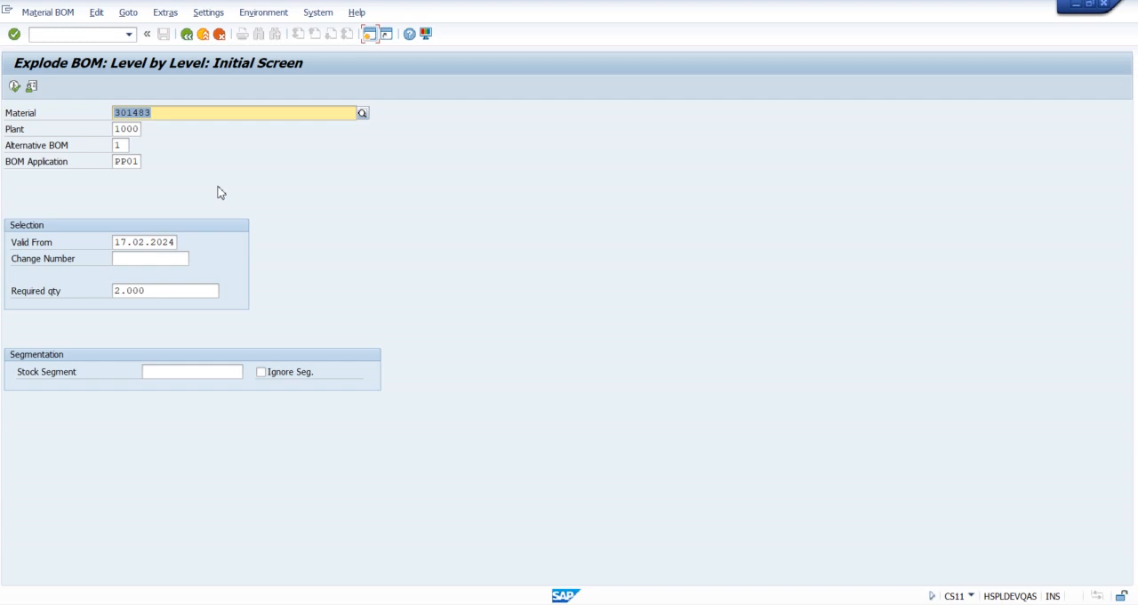
Step: Explode alternative BOM 2 of the same material and check its engine component
{"action": "left_click", "coordinate": [125, 146]}
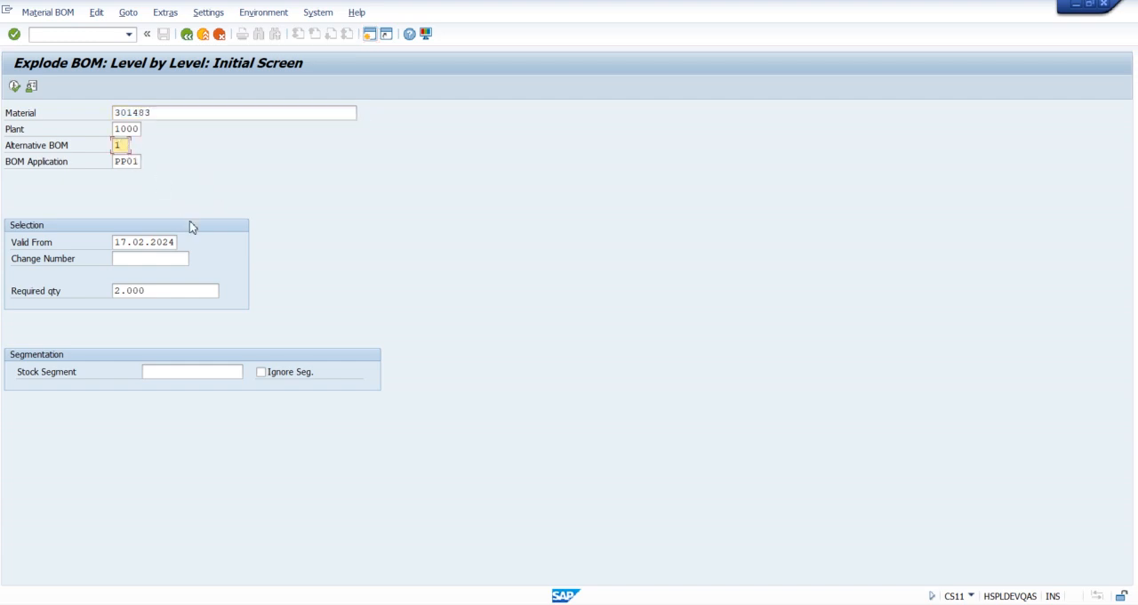
{"action": "key", "text": "BackSpace"}
{"action": "type", "text": "2"}
{"action": "left_click", "coordinate": [15, 87]}
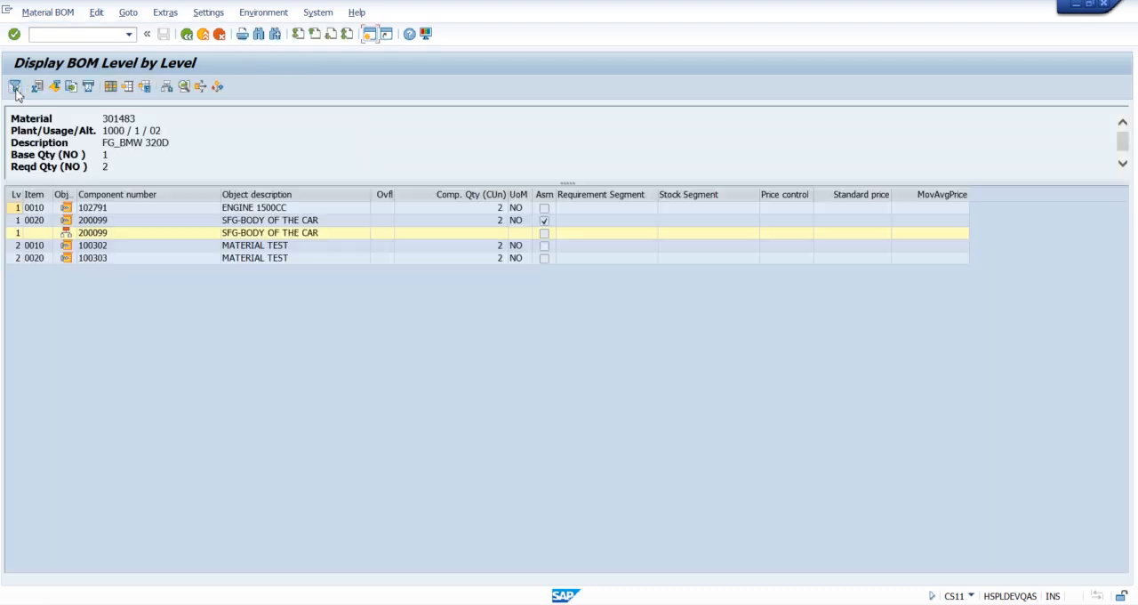
{"action": "left_click", "coordinate": [243, 209]}
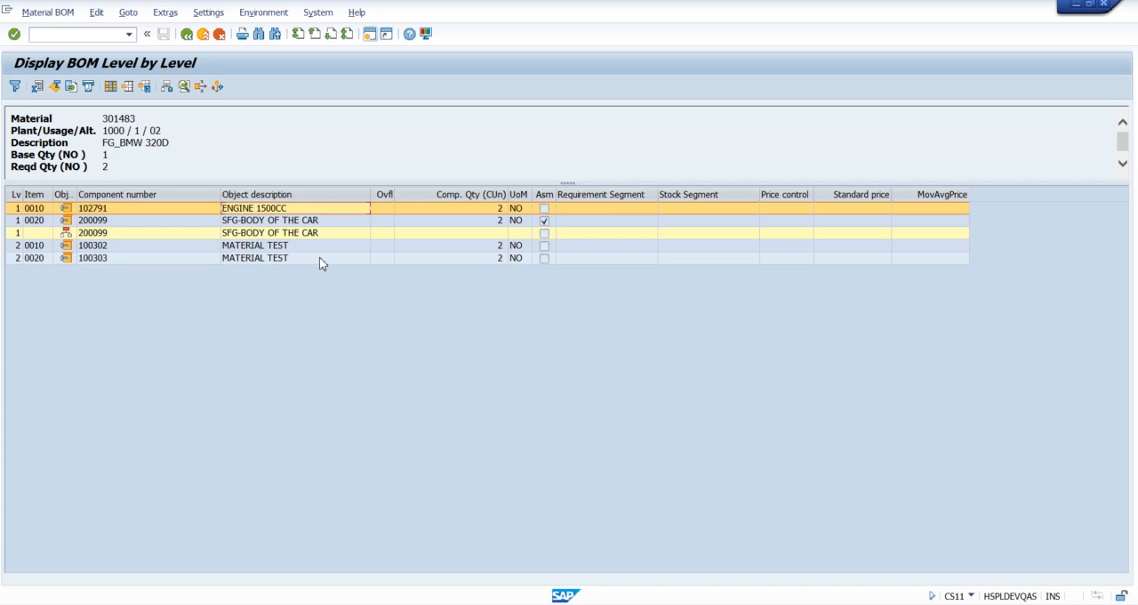
{"action": "left_click", "coordinate": [187, 35]}
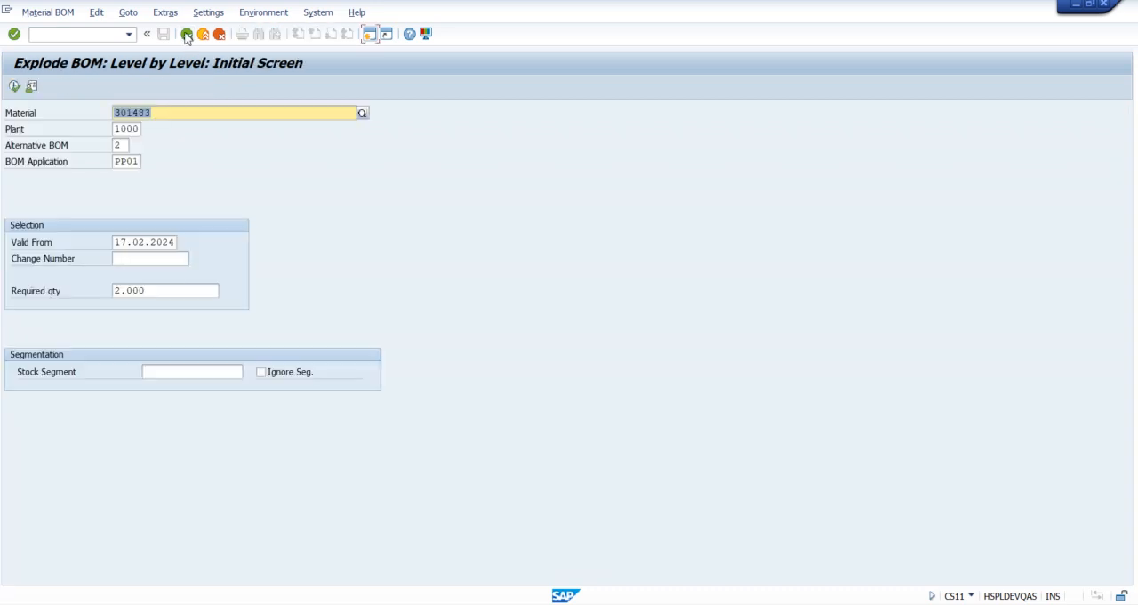
Step: Explode alternative BOM 3, check its engine and motor components, and leave the level-by-level BOM display
{"action": "left_click", "coordinate": [128, 148]}
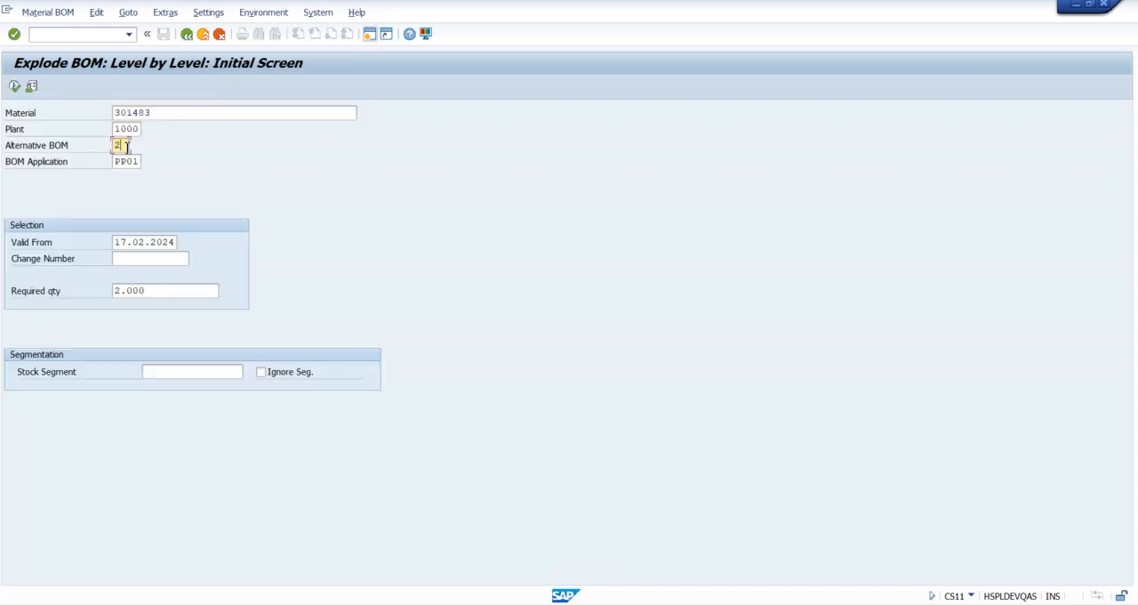
{"action": "key", "text": "BackSpace"}
{"action": "type", "text": "3"}
{"action": "left_click", "coordinate": [14, 86]}
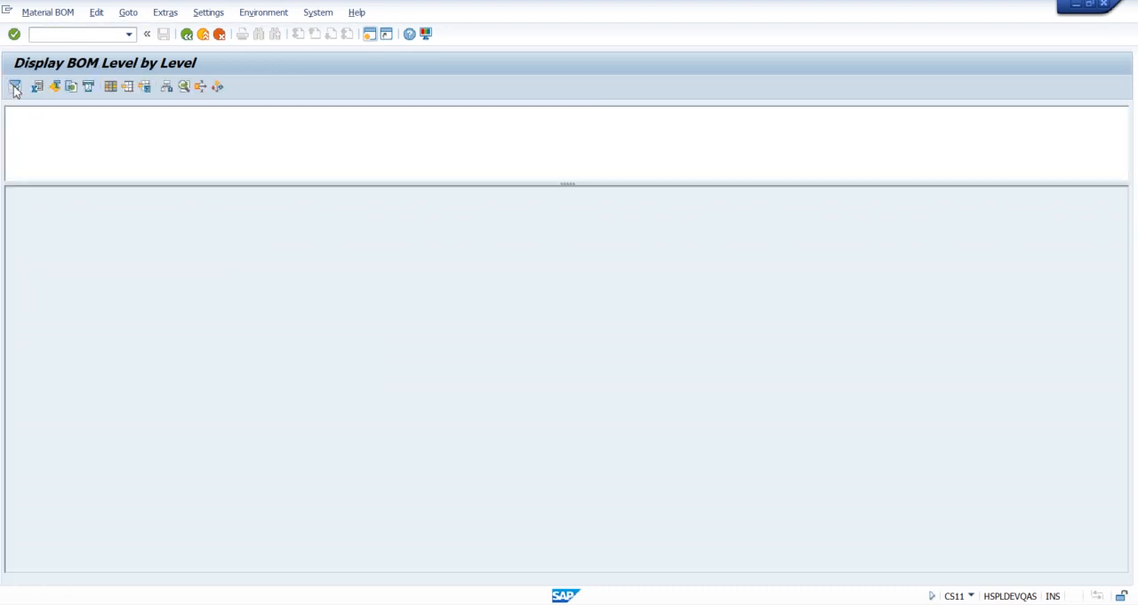
{"action": "left_click", "coordinate": [298, 210]}
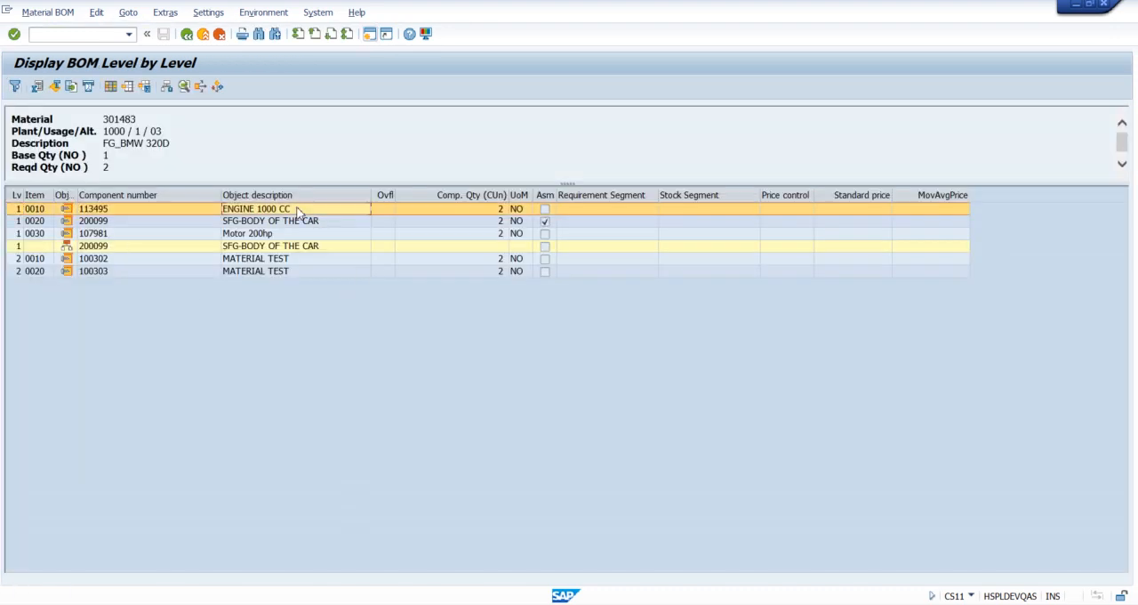
{"action": "left_click", "coordinate": [295, 234]}
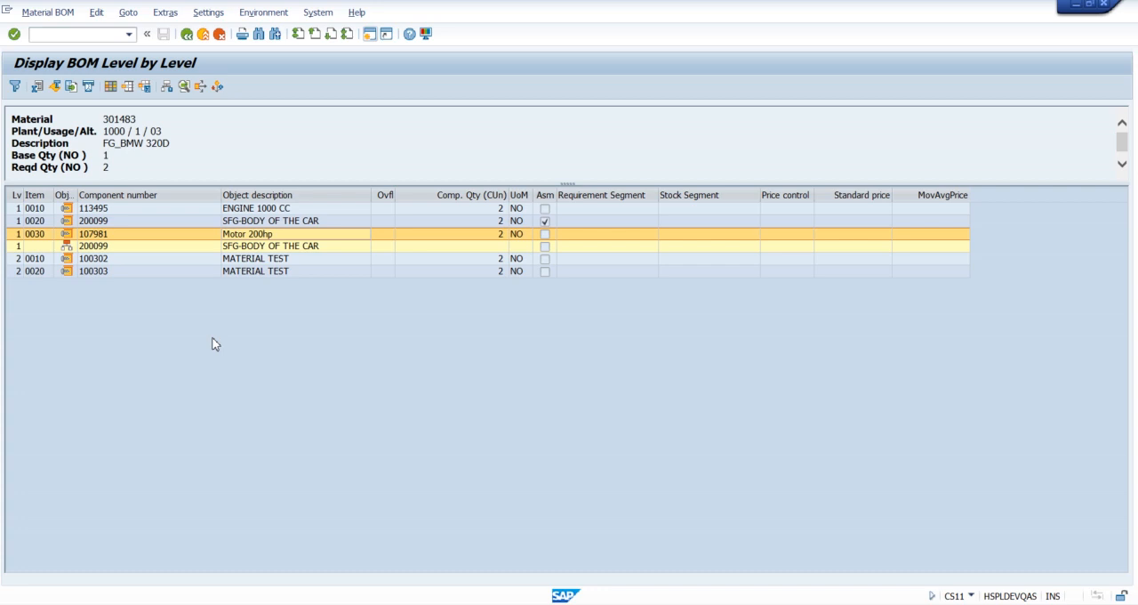
{"action": "left_click", "coordinate": [187, 34]}
{"action": "left_click_drag", "start_coordinate": [162, 113], "coordinate": [117, 116]}
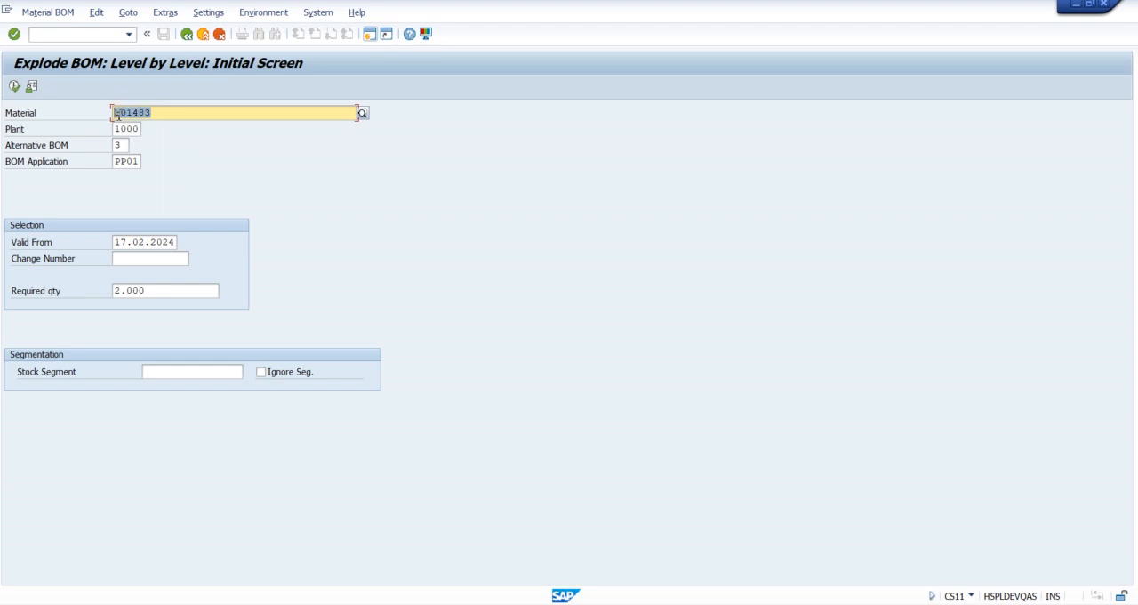
{"action": "left_click", "coordinate": [188, 35]}
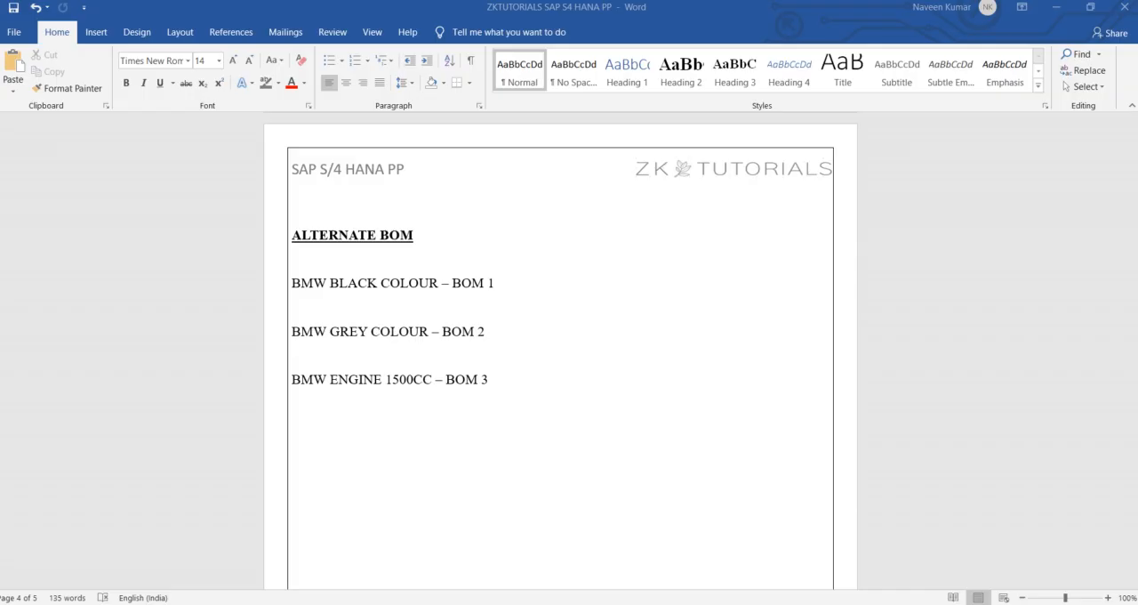
Step: Switch to the tutorial notes in Word and move past the ALTERNATE BOM section to the ROUTING heading
{"action": "scroll", "coordinate": [445, 321], "scroll_direction": "down", "scroll_amount": 10}
{"action": "scroll", "coordinate": [445, 319], "scroll_direction": "down", "scroll_amount": 3}
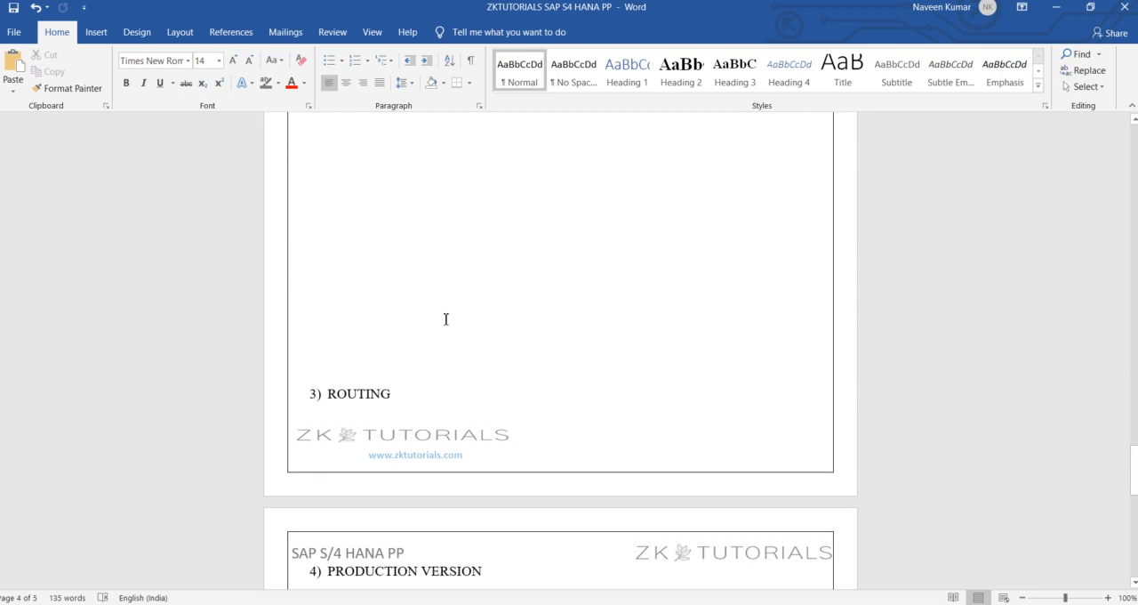
Step: Insert blank lines above the ROUTING heading so that it starts on a new page
{"action": "key", "text": "Return"}
{"action": "key", "text": "Return"}
{"action": "scroll", "coordinate": [407, 270], "scroll_direction": "down", "scroll_amount": 4}
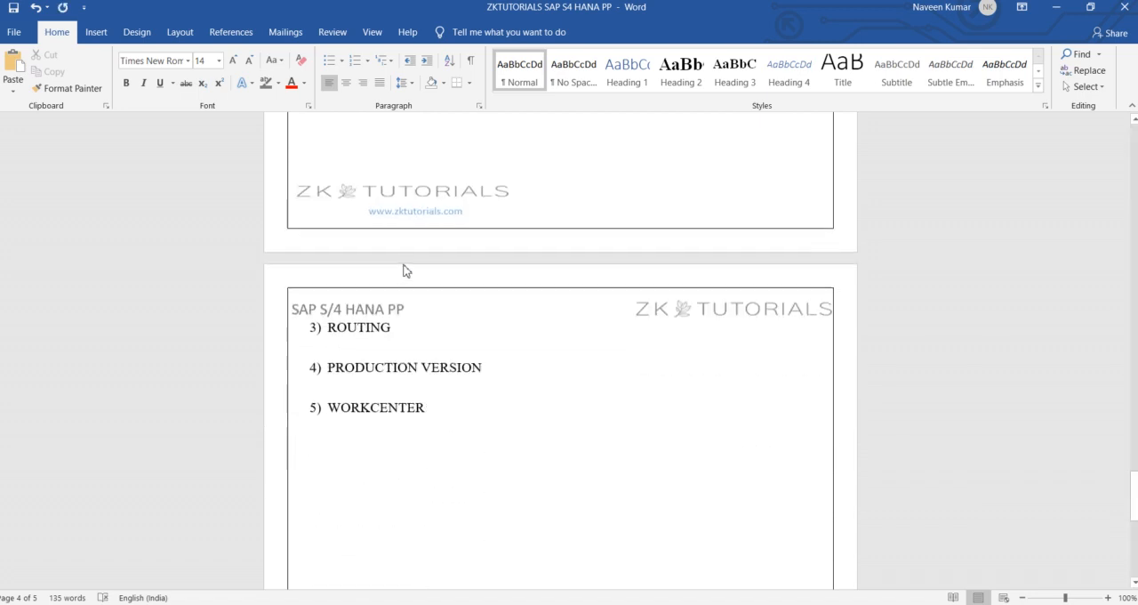
{"action": "key", "text": "Return"}
{"action": "key", "text": "Return"}
{"action": "scroll", "coordinate": [407, 269], "scroll_direction": "down", "scroll_amount": 3}
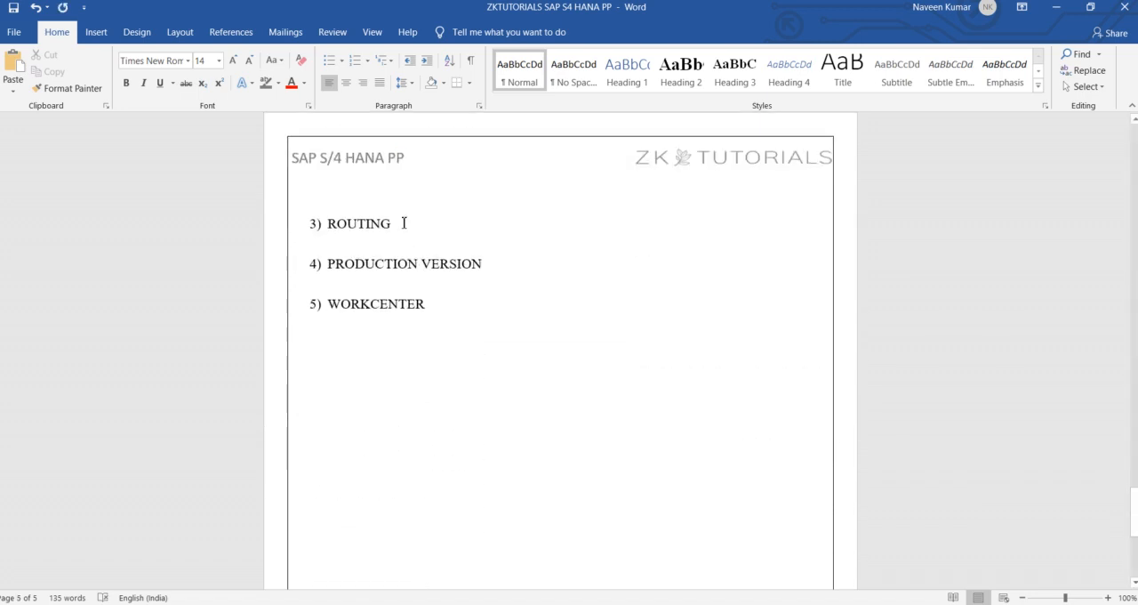
Step: Add blank lines after the ROUTING heading to make room for notes before the PRODUCTION VERSION heading
{"action": "left_click", "coordinate": [400, 223]}
{"action": "key", "text": "Return"}
{"action": "key", "text": "Return"}
{"action": "key", "text": "Return"}
{"action": "key", "text": "Return"}
{"action": "key", "text": "Return"}
{"action": "key", "text": "Return"}
{"action": "key", "text": "Return"}
{"action": "key", "text": "Return"}
{"action": "key", "text": "Return"}
{"action": "key", "text": "Return"}
{"action": "key", "text": "Return"}
{"action": "key", "text": "Return"}
{"action": "key", "text": "Return"}
Step: Format the ROUTING heading as bold and underlined
{"action": "scroll", "coordinate": [561, 350], "scroll_direction": "up", "scroll_amount": 12}
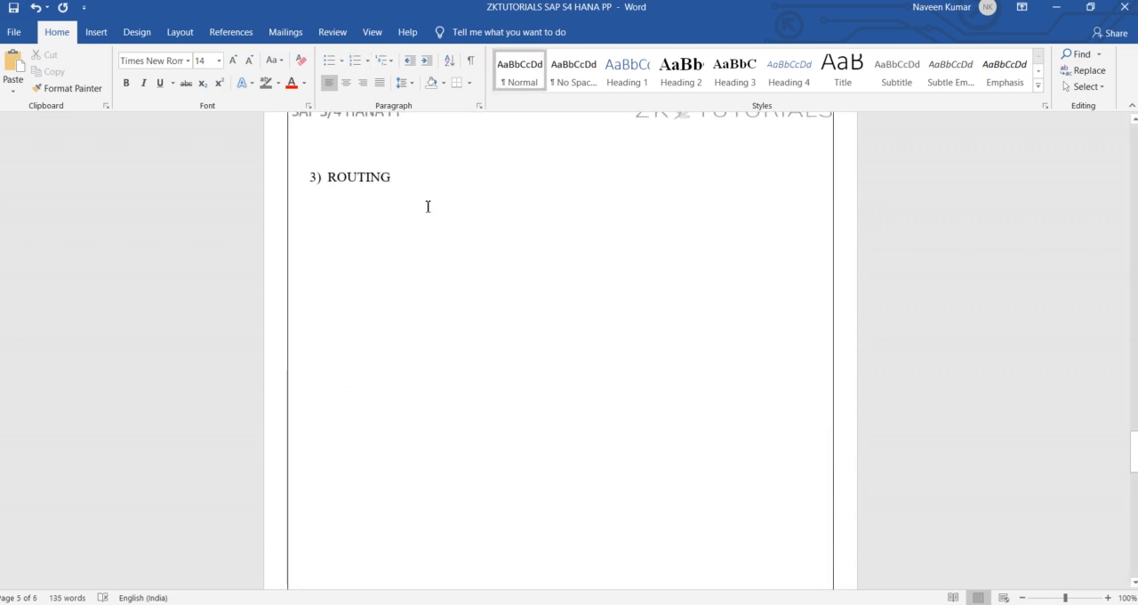
{"action": "scroll", "coordinate": [427, 205], "scroll_direction": "up", "scroll_amount": 1}
{"action": "double_click", "coordinate": [374, 214]}
{"action": "left_click", "coordinate": [125, 82]}
{"action": "left_click", "coordinate": [160, 83]}
Step: Remove the surplus blank lines under the ROUTING heading and write "LIST OF OPERATIONS" there
{"action": "left_click", "coordinate": [411, 306]}
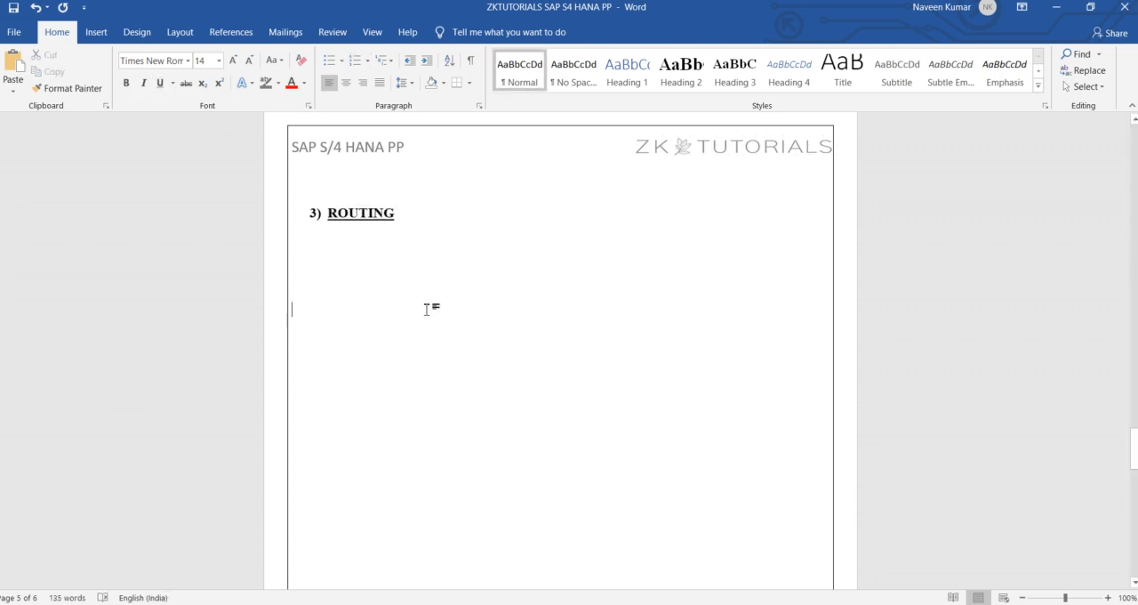
{"action": "key", "text": "BackSpace"}
{"action": "key", "text": "BackSpace"}
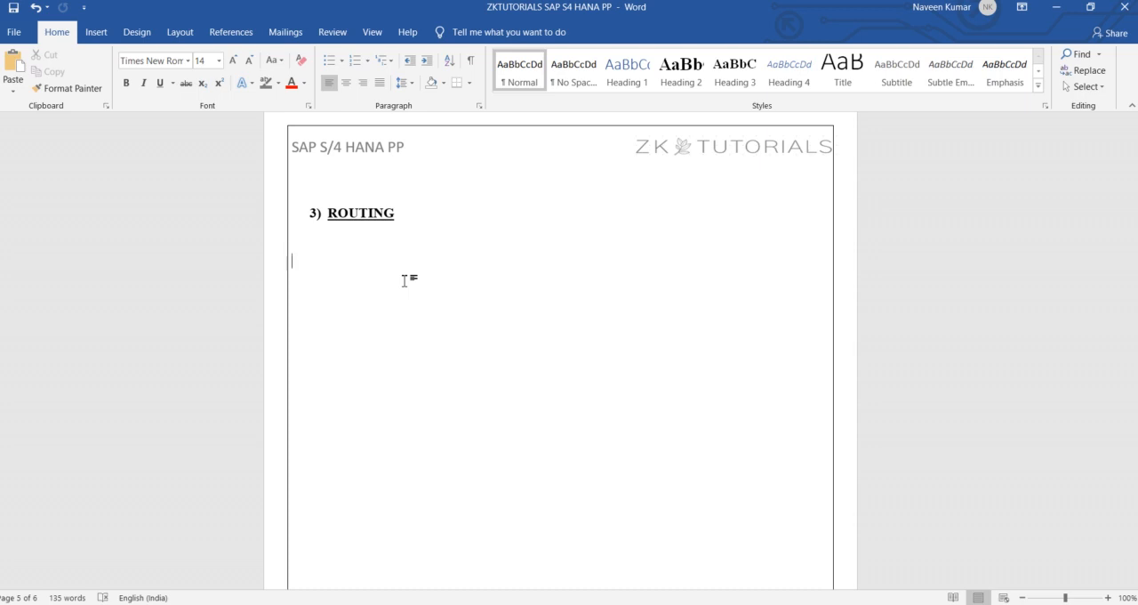
{"action": "type", "text": "LIST OF OPER"}
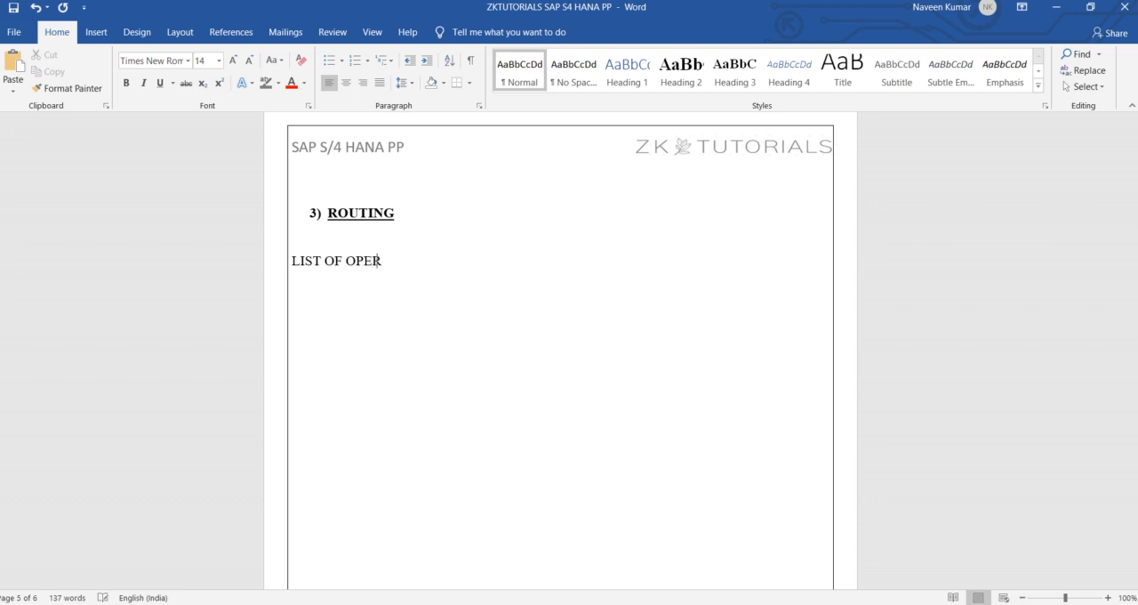
{"action": "type", "text": "ATIONS / ACTIVITIES / TASK"}
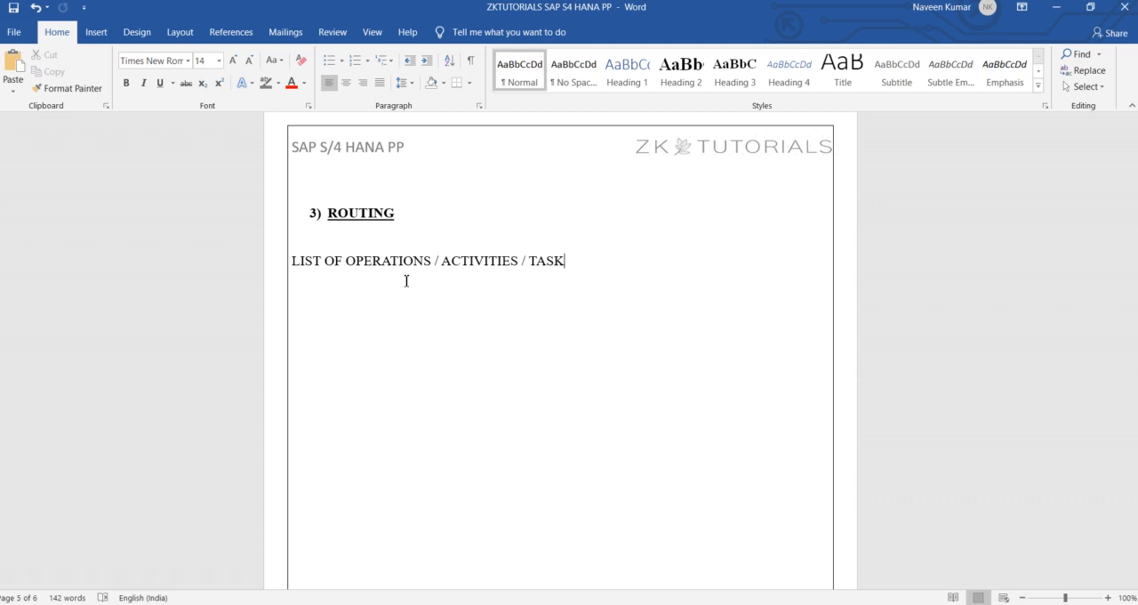
Step: List the transaction codes CA01, CA02 and CA03 below the definition, each on its own line with a blank line between
{"action": "key", "text": "Return"}
{"action": "key", "text": "Return"}
{"action": "type", "text": "CA01"}
{"action": "key", "text": "Return"}
{"action": "key", "text": "Return"}
{"action": "type", "text": "CA02"}
{"action": "key", "text": "Return"}
{"action": "key", "text": "Return"}
{"action": "type", "text": "CA03"}
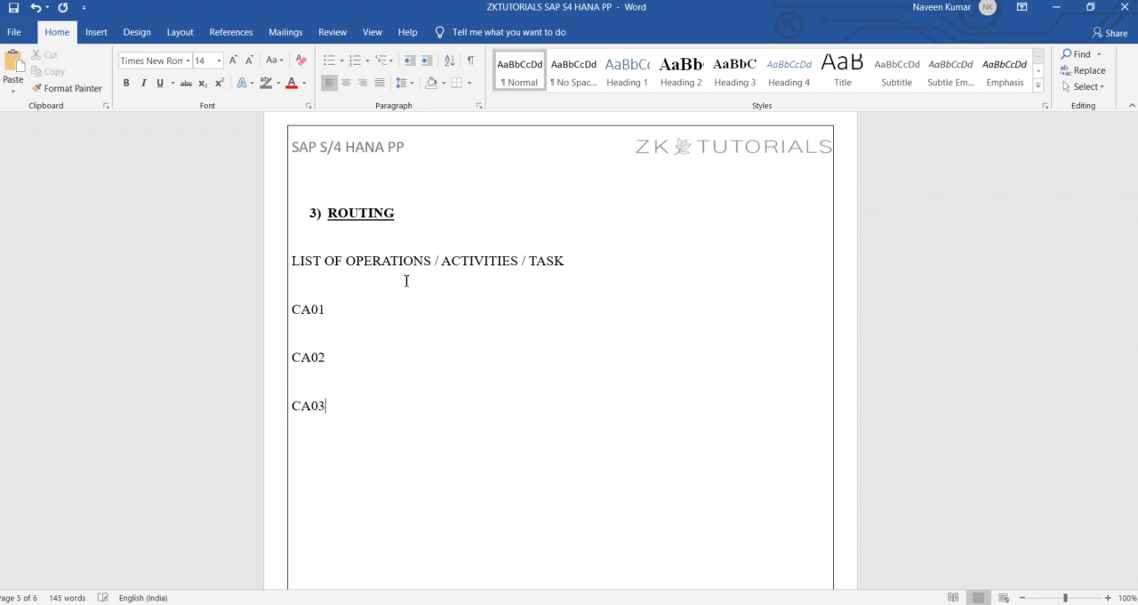
Step: Label the codes with arrows: CA01 → CREATE, CA02 → CHANGE and CA03 → DISPLAY
{"action": "left_click", "coordinate": [368, 308]}
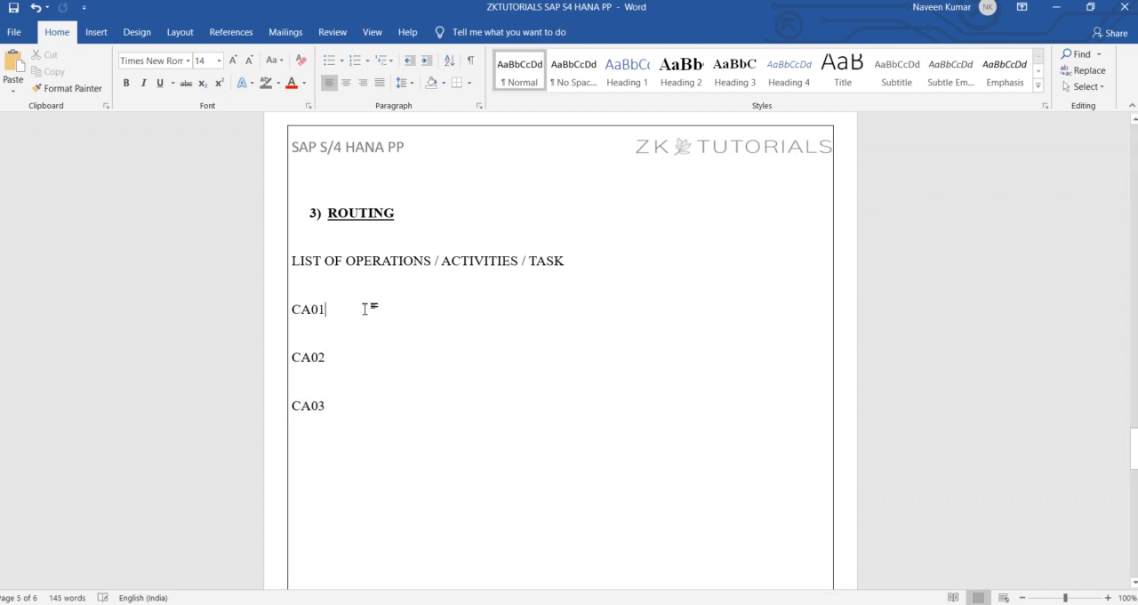
{"action": "type", "text": "-->"}
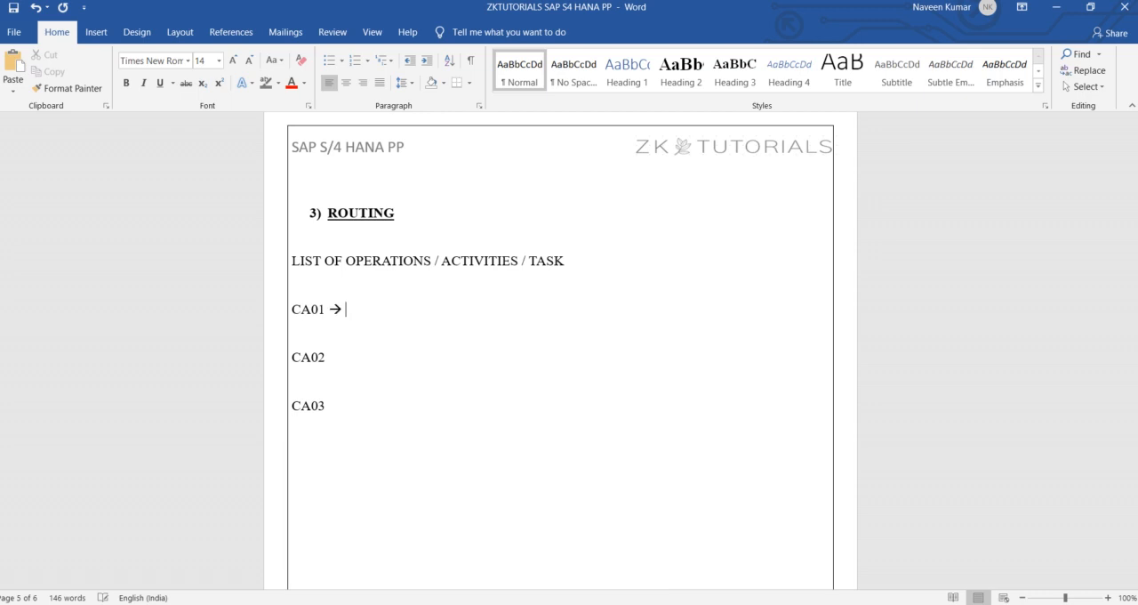
{"action": "type", "text": "CRE"}
{"action": "type", "text": "ATE"}
{"action": "key", "text": "Down"}
{"action": "type", "text": "--> "}
{"action": "type", "text": "CHANGE"}
{"action": "key", "text": "Down"}
{"action": "type", "text": "--> DI"}
{"action": "type", "text": "SPLAY"}
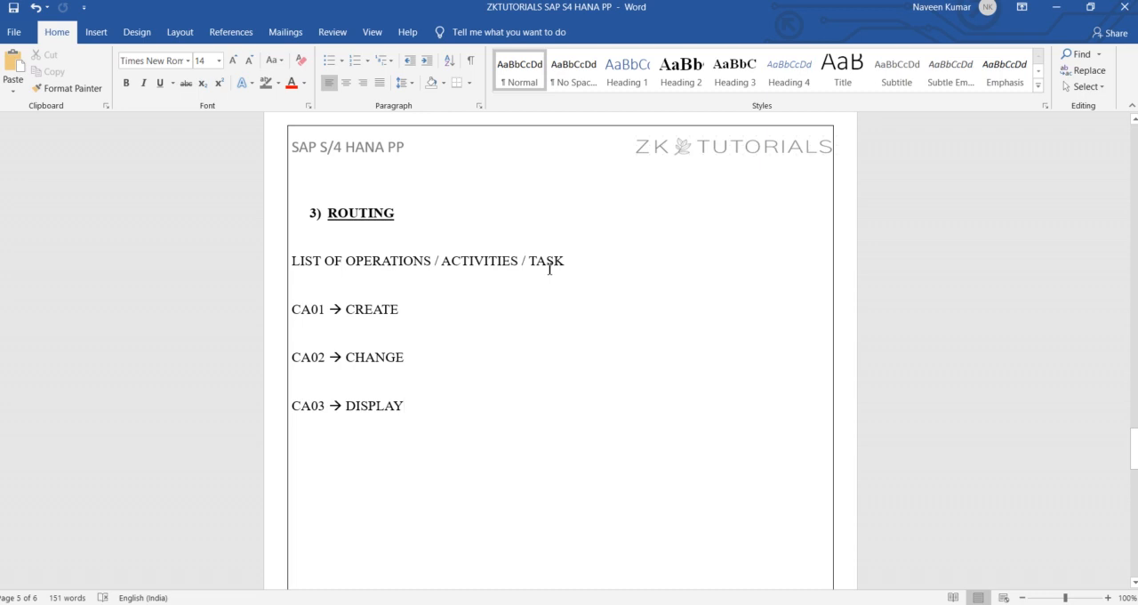
{"action": "scroll", "coordinate": [496, 386], "scroll_direction": "down", "scroll_amount": 2}
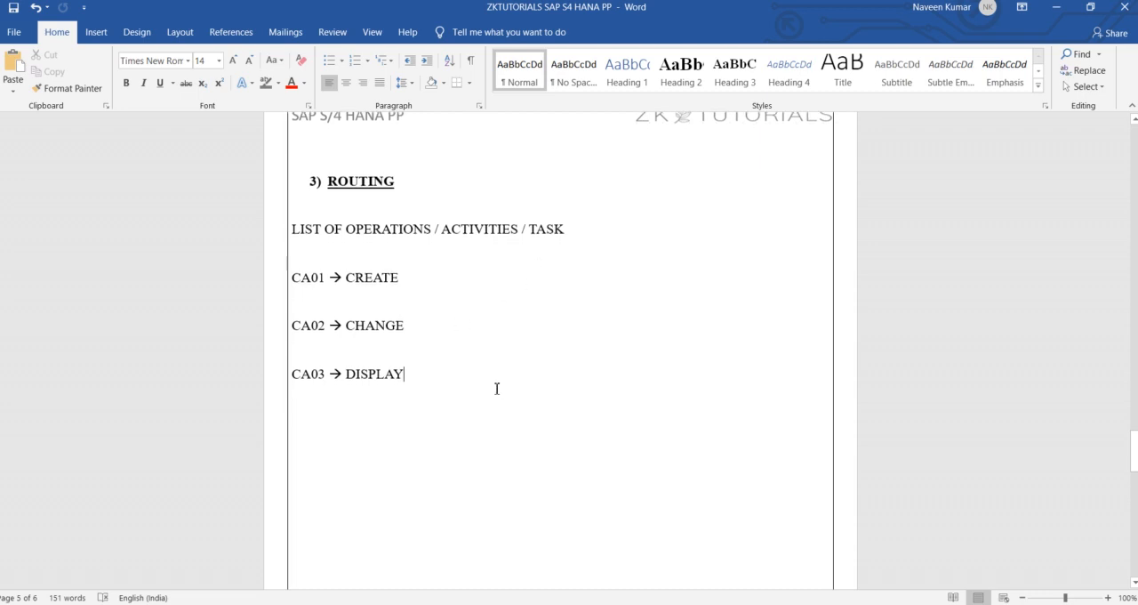
{"action": "scroll", "coordinate": [495, 385], "scroll_direction": "up", "scroll_amount": 2}
{"action": "left_click_drag", "start_coordinate": [412, 222], "coordinate": [333, 238]}
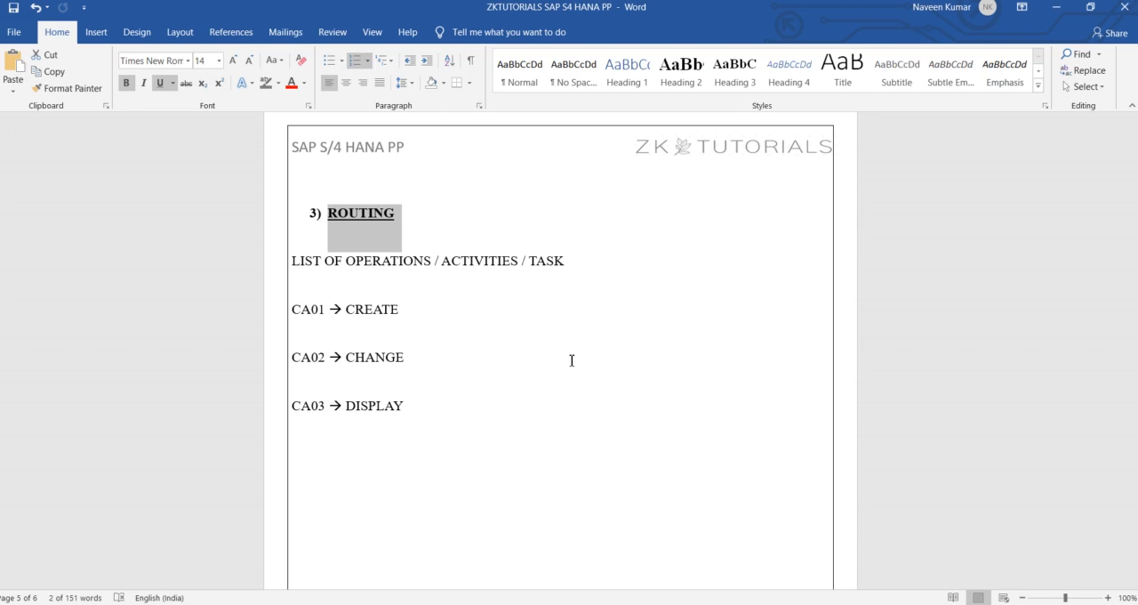
{"action": "left_click", "coordinate": [620, 438]}
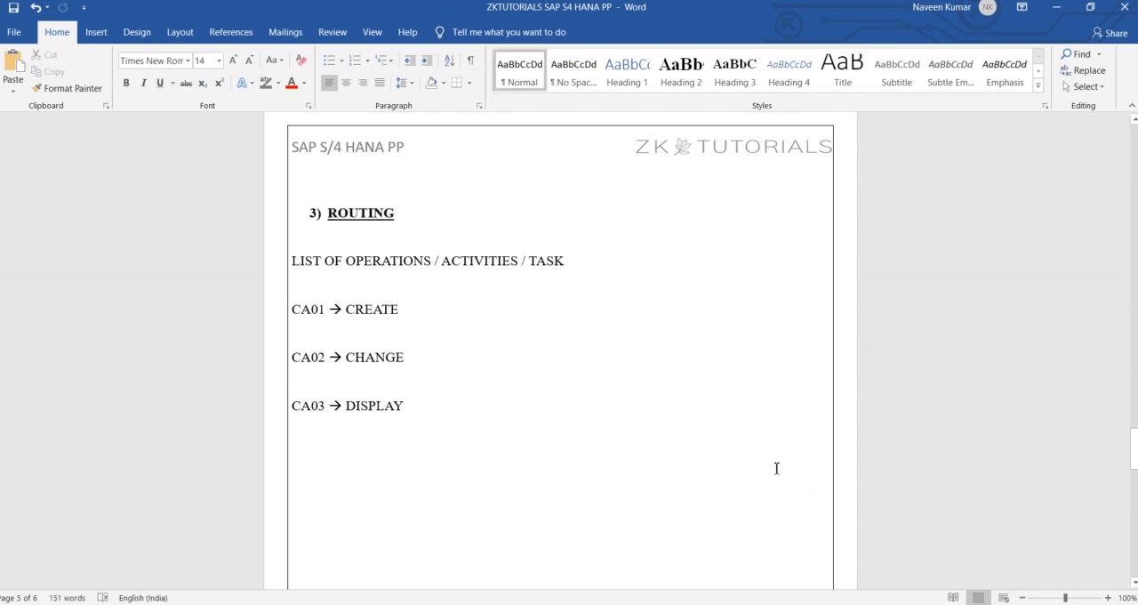